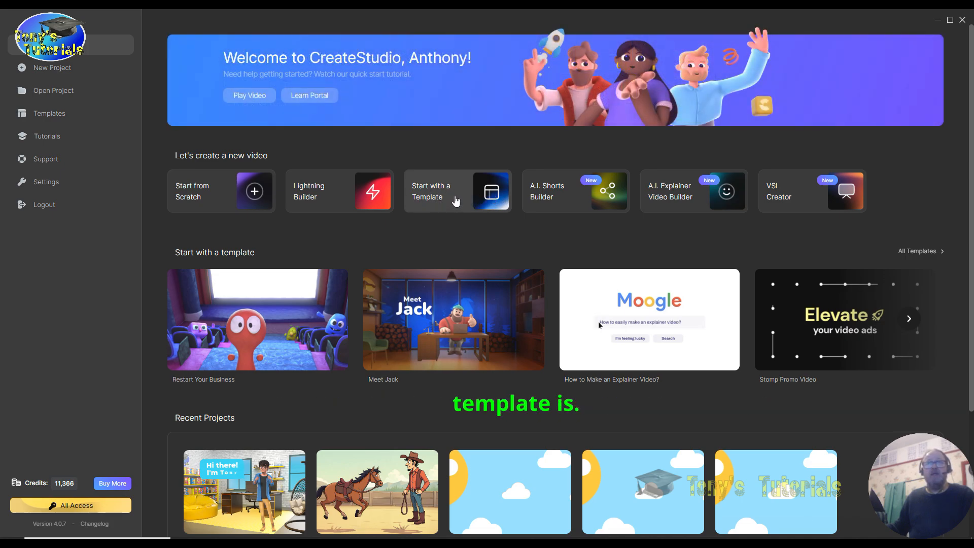
Start a new video from a template and look through the template categories
click(456, 197)
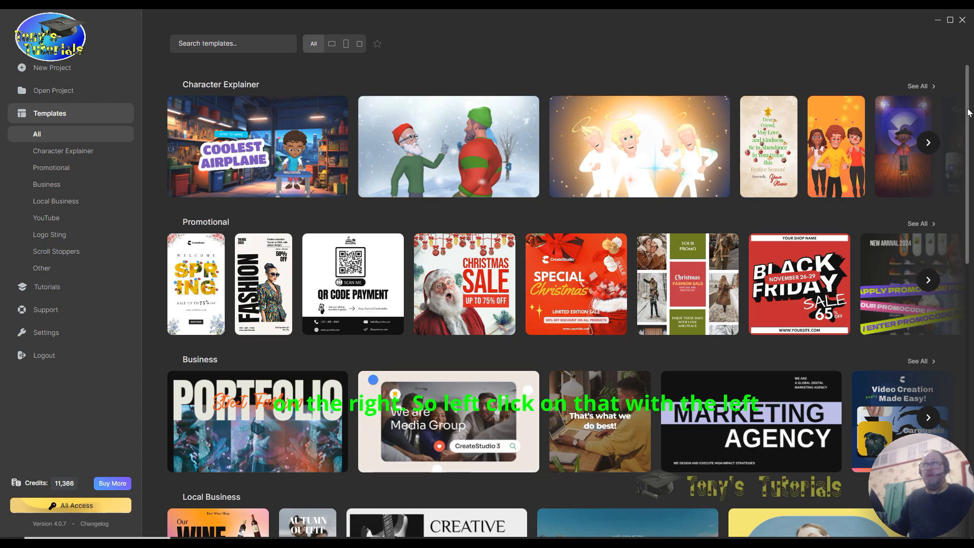
drag(968, 113, 970, 340)
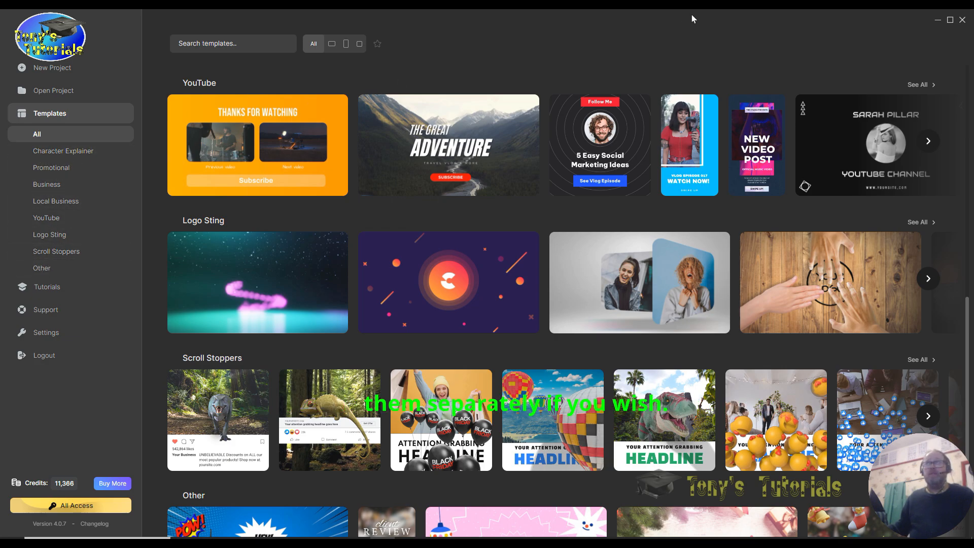
scroll(559, 22, up, 10)
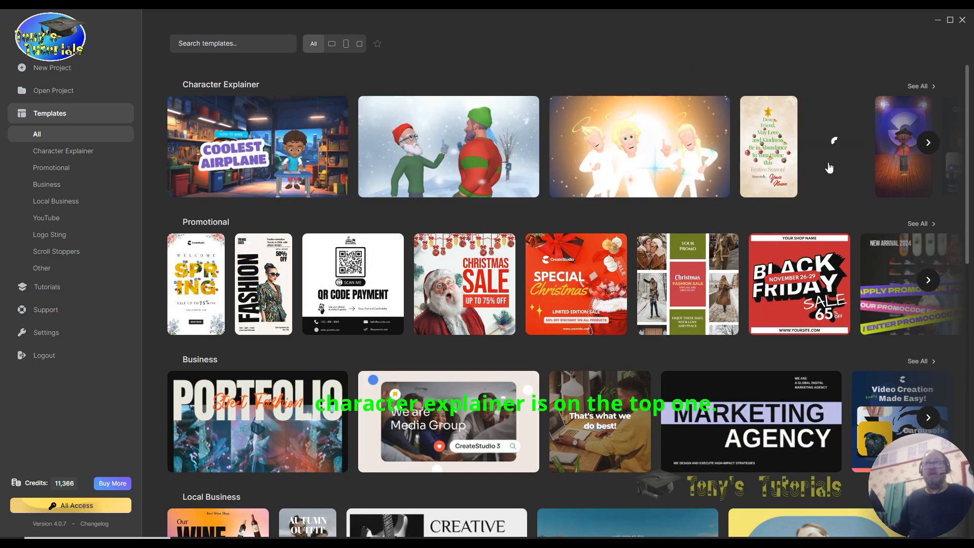
View the full list of Character Explainer templates and return to the overview of all categories
click(923, 86)
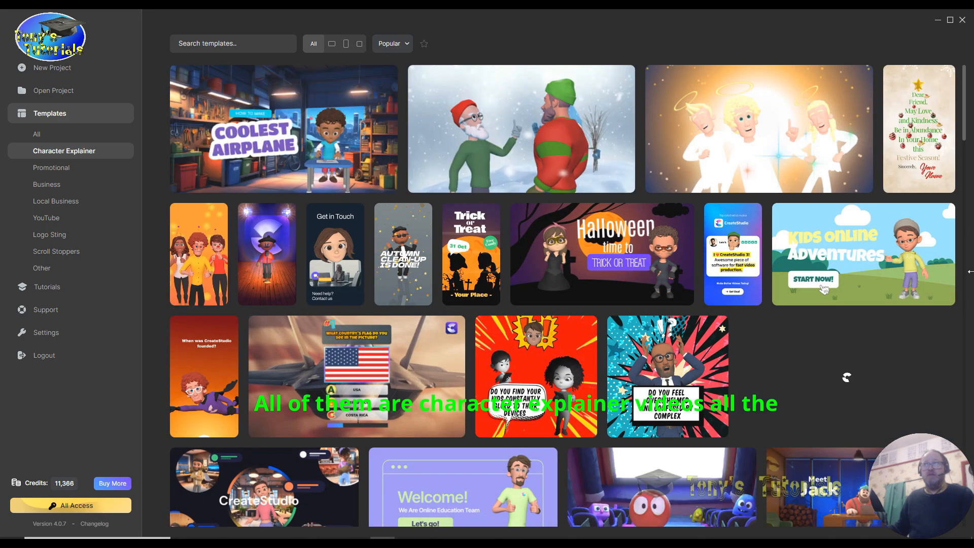
scroll(814, 238, down, 15)
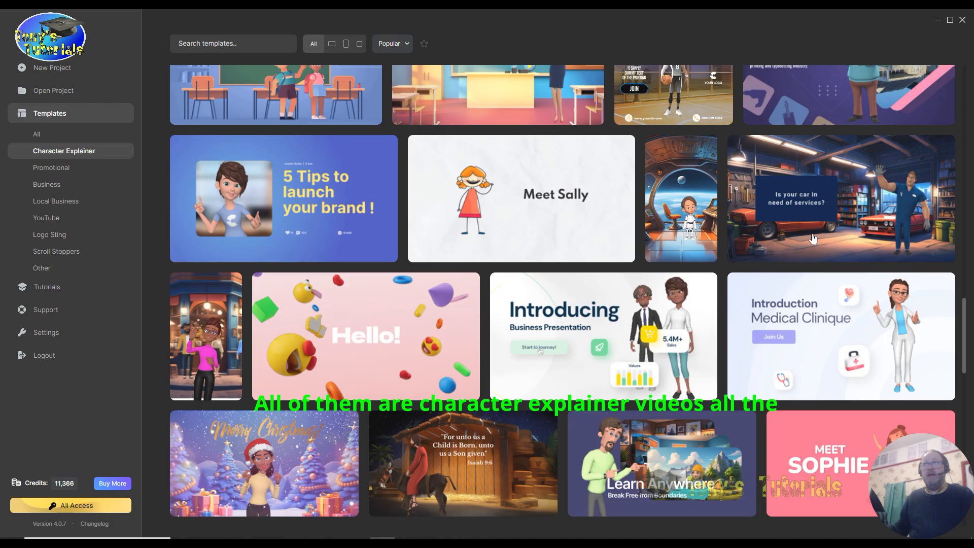
scroll(814, 238, up, 15)
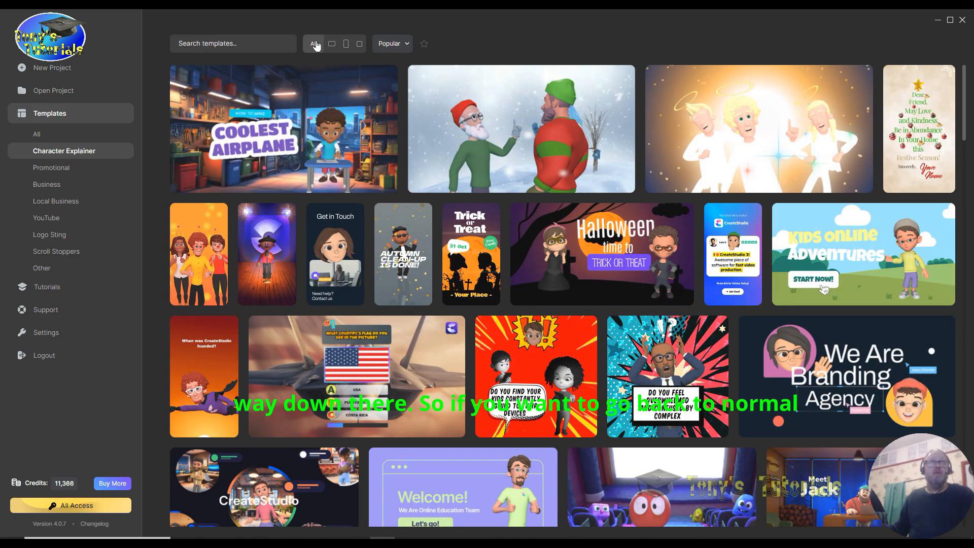
click(48, 136)
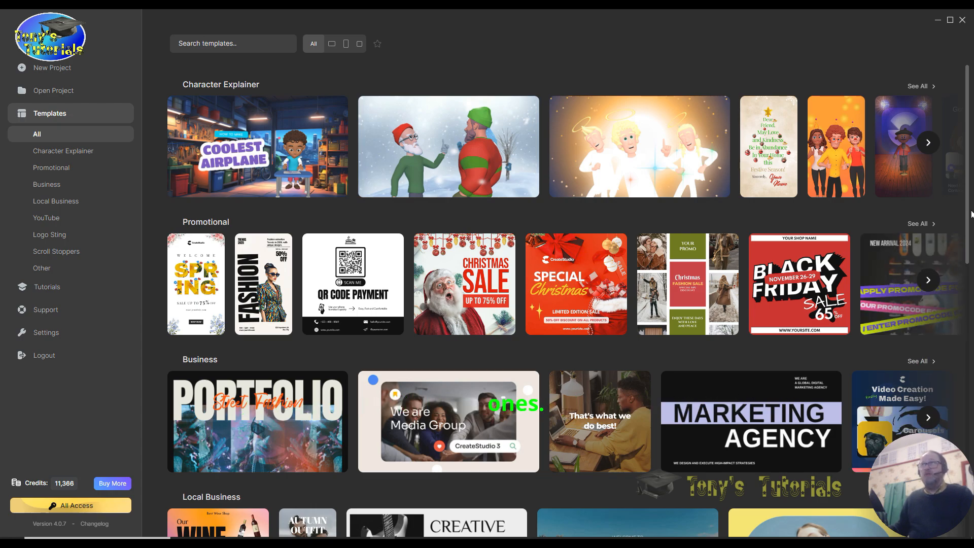
Browse the Character Explainer row of the template overview forward and back to examine the available templates
click(929, 144)
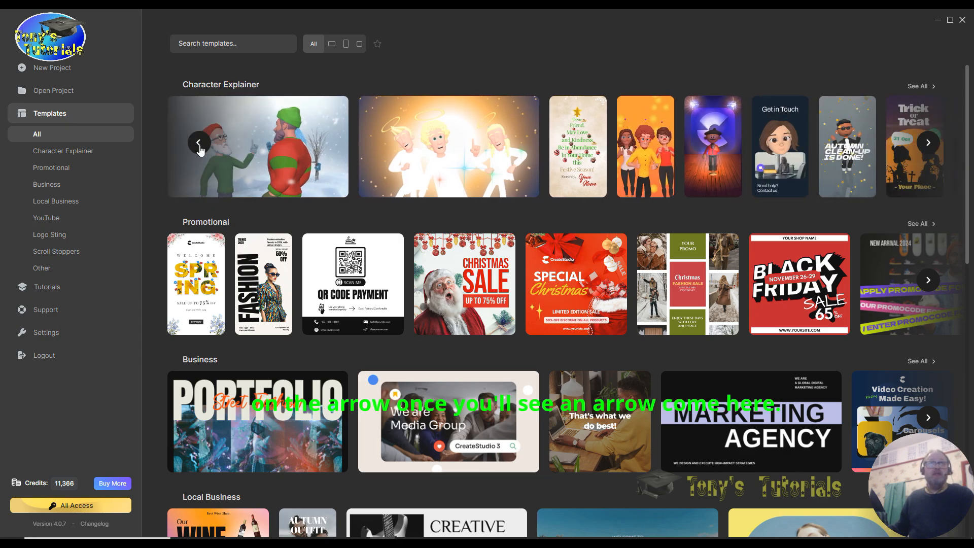
click(199, 146)
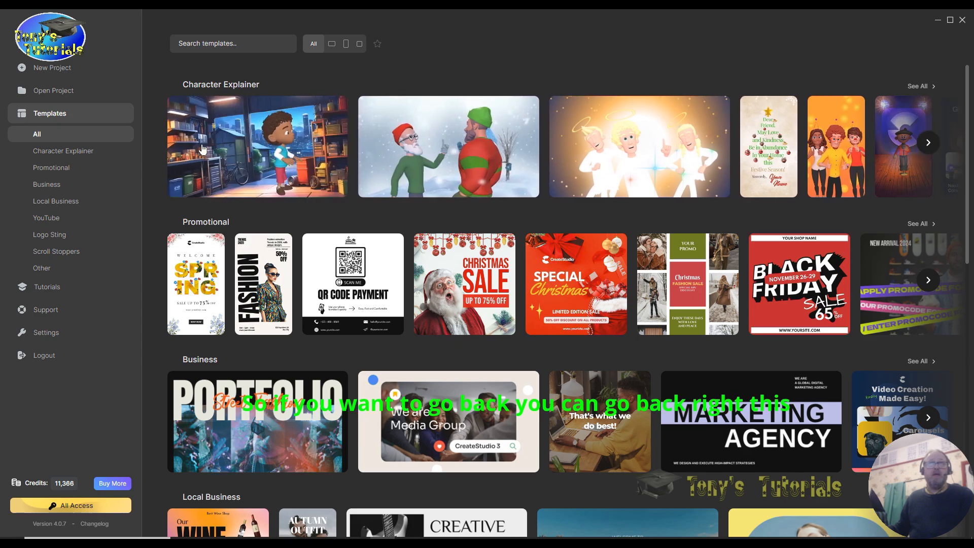
click(930, 144)
click(929, 144)
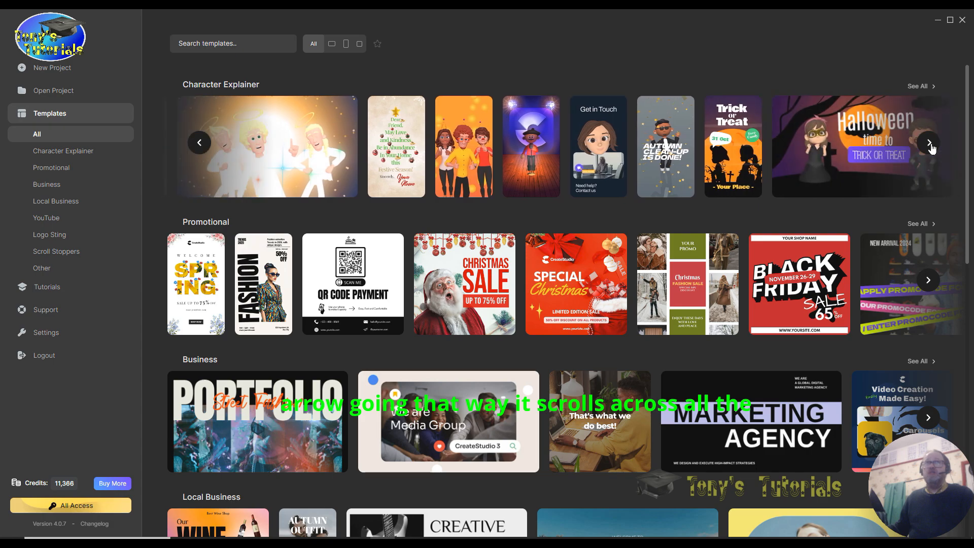
click(930, 144)
click(930, 145)
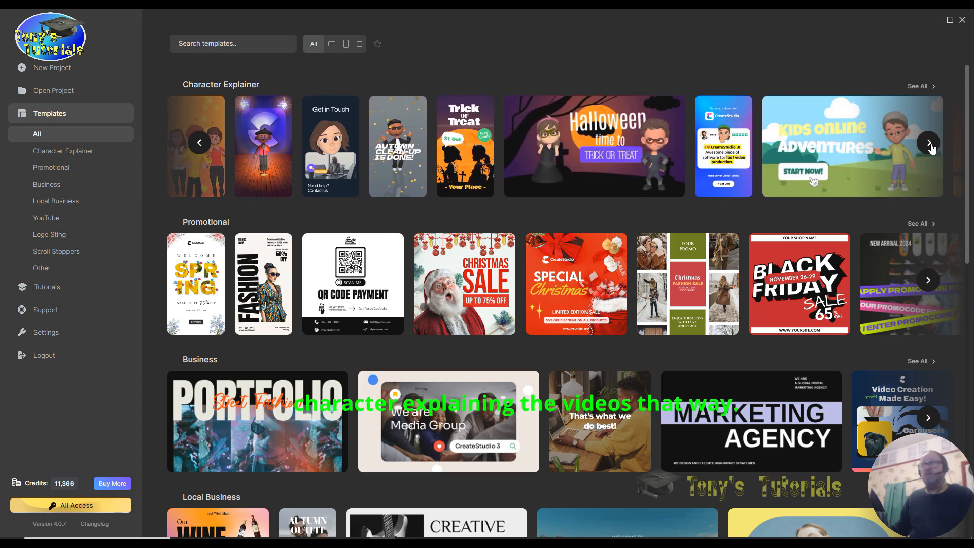
click(930, 144)
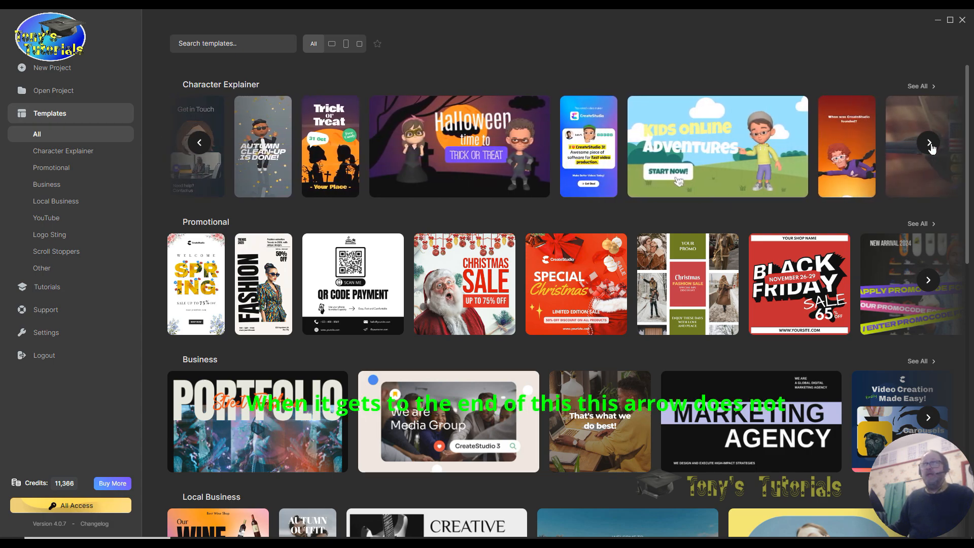
click(929, 145)
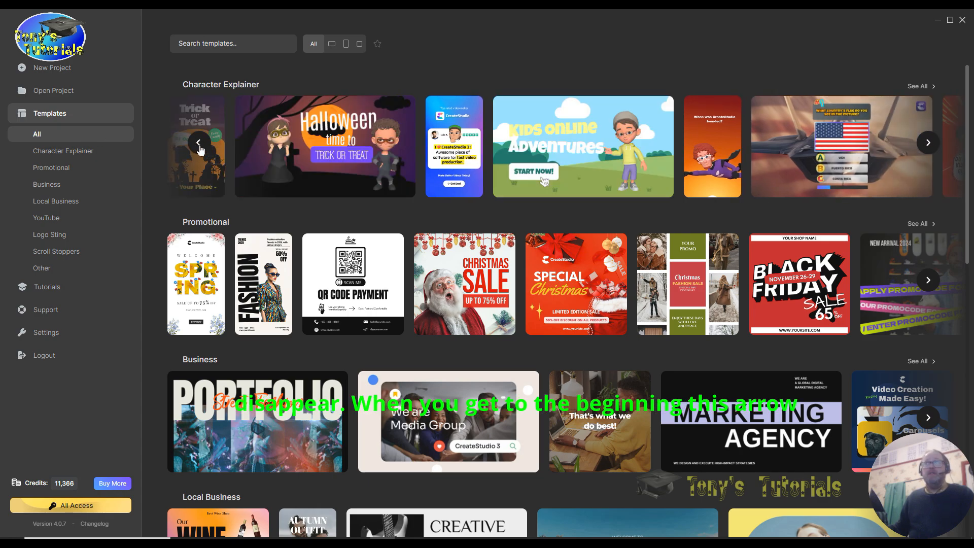
click(934, 148)
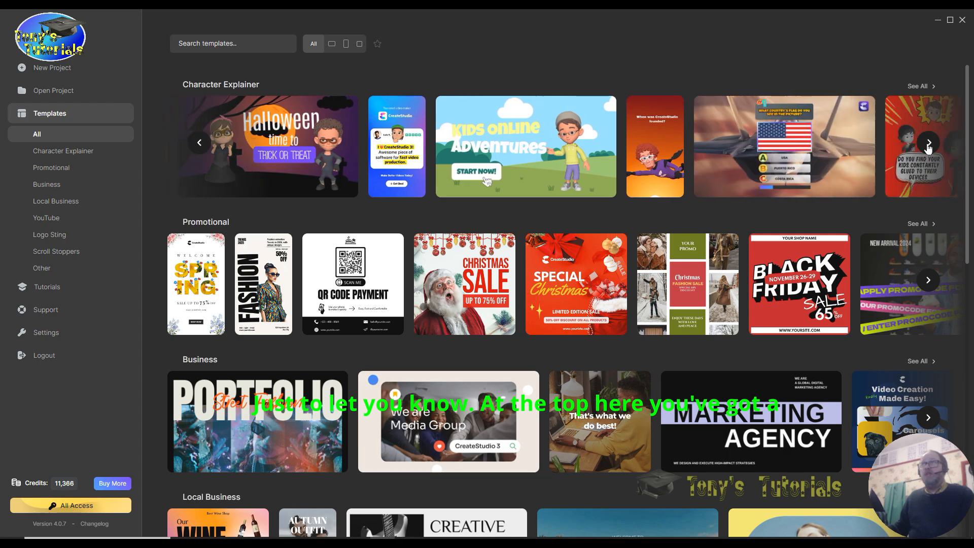
click(933, 146)
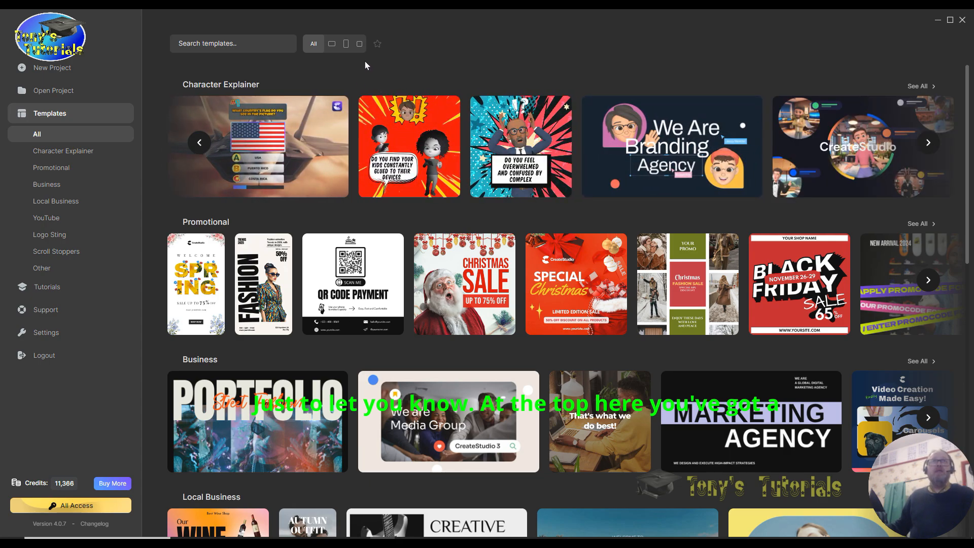
Filter the template overview by landscape, vertical and square format, one after another
click(332, 46)
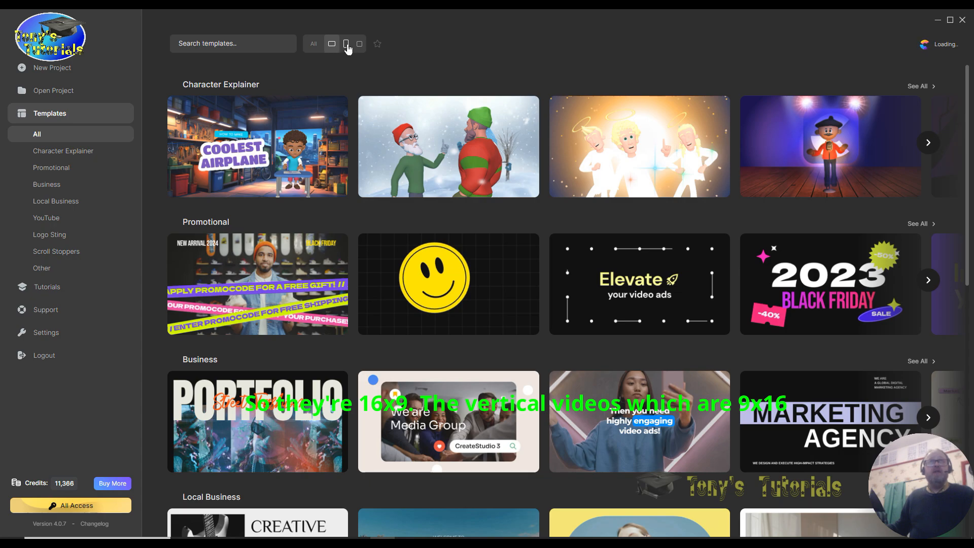
click(347, 46)
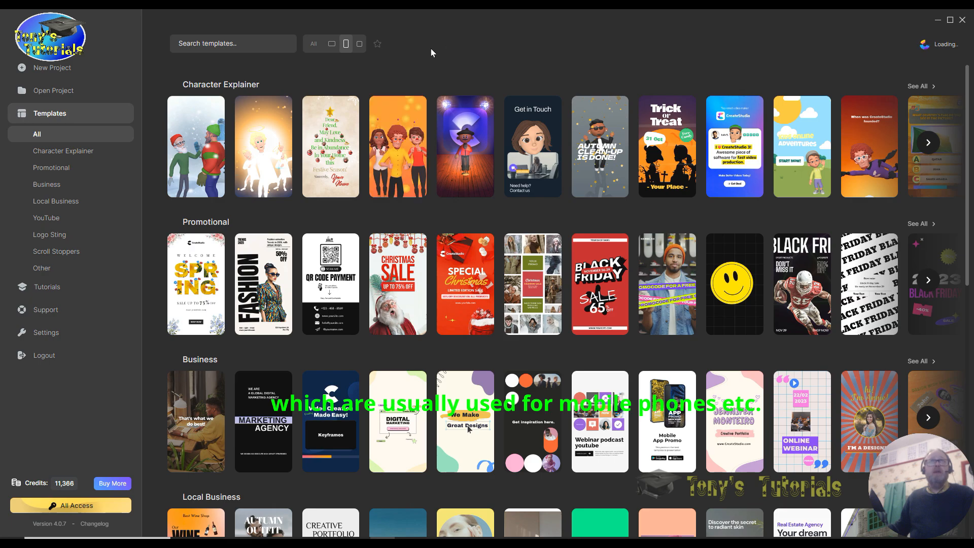
click(359, 46)
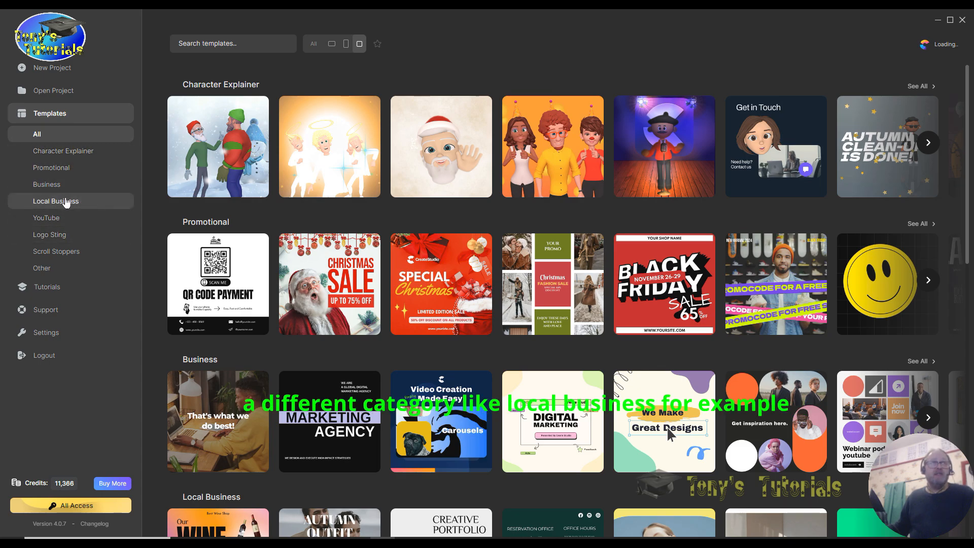
View the square Local Business templates and return to the overview with all categories and formats shown
click(57, 202)
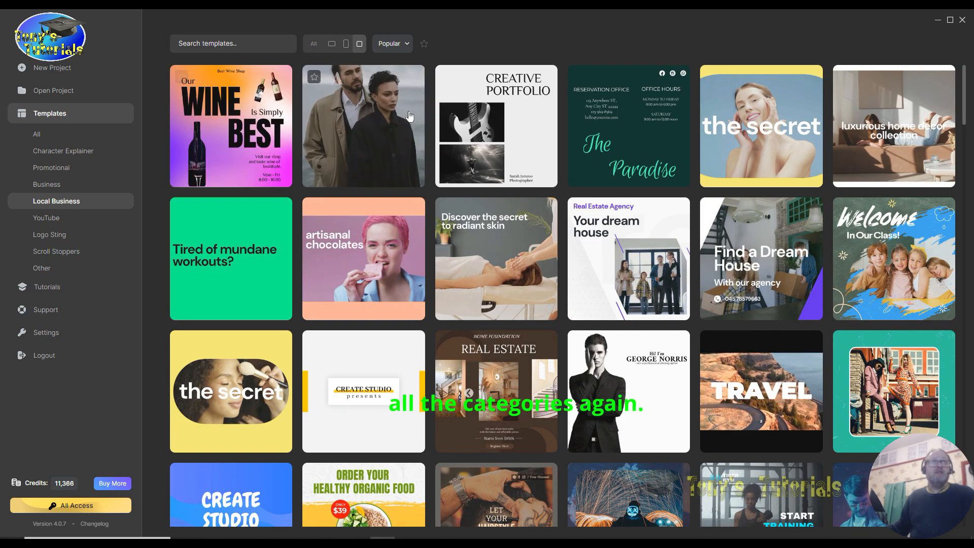
click(50, 135)
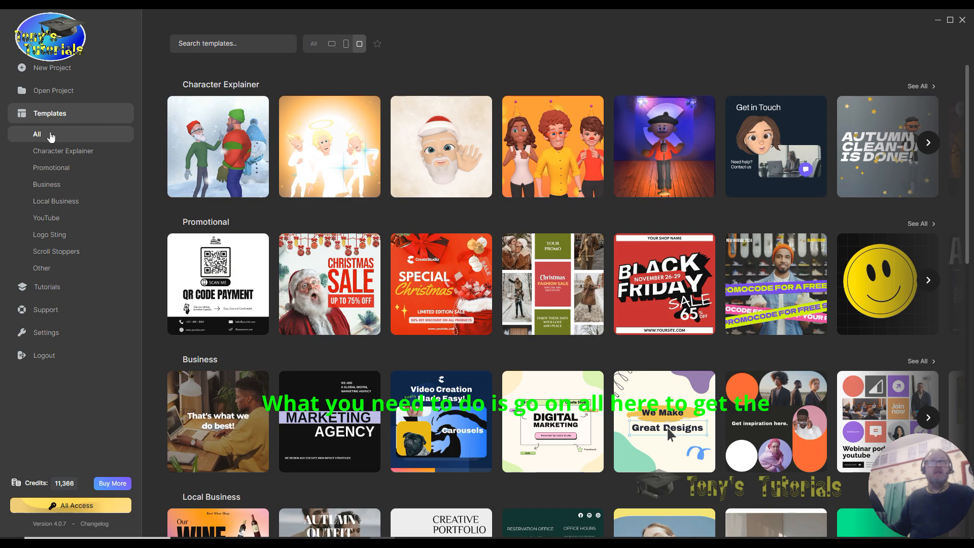
click(315, 45)
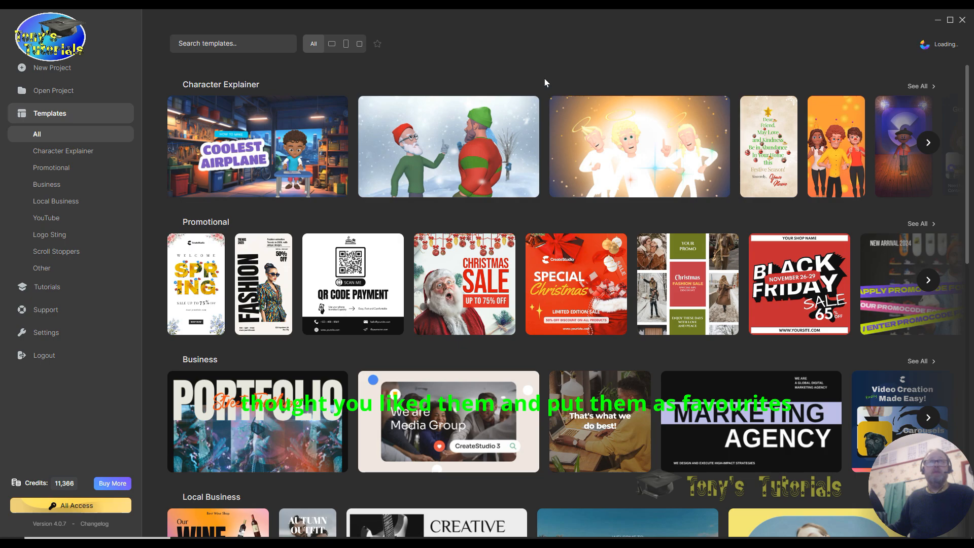
Show only the favourite templates, view their sorting options, and turn the favourites filter off again
click(378, 44)
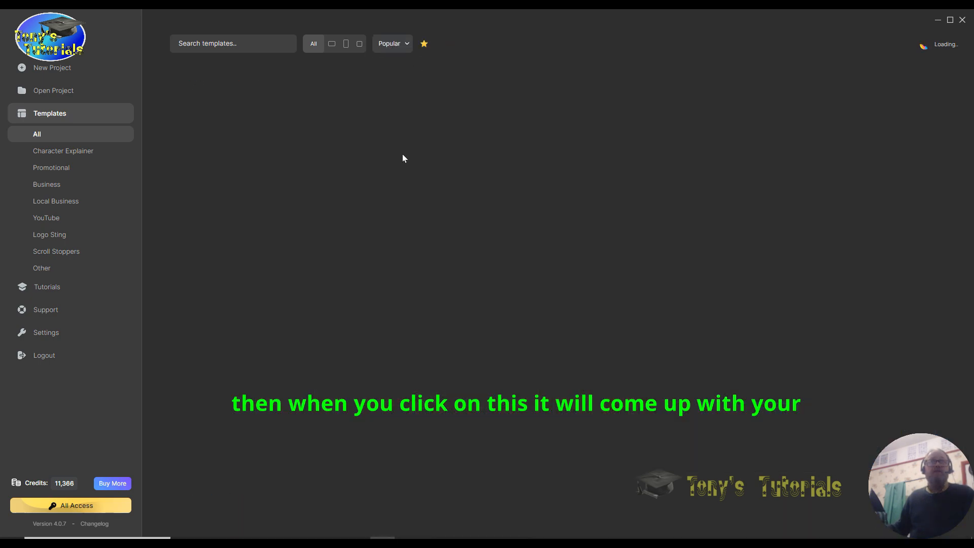
click(404, 49)
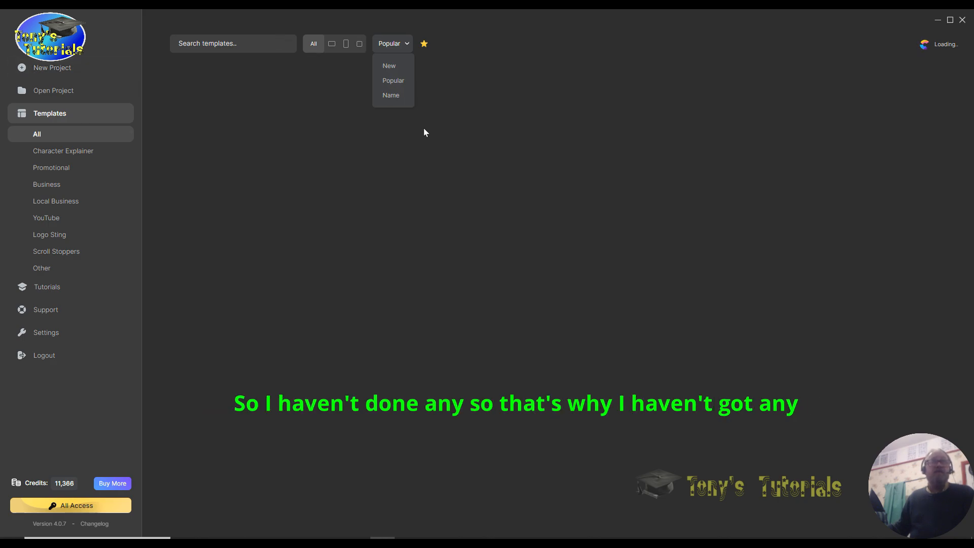
click(425, 45)
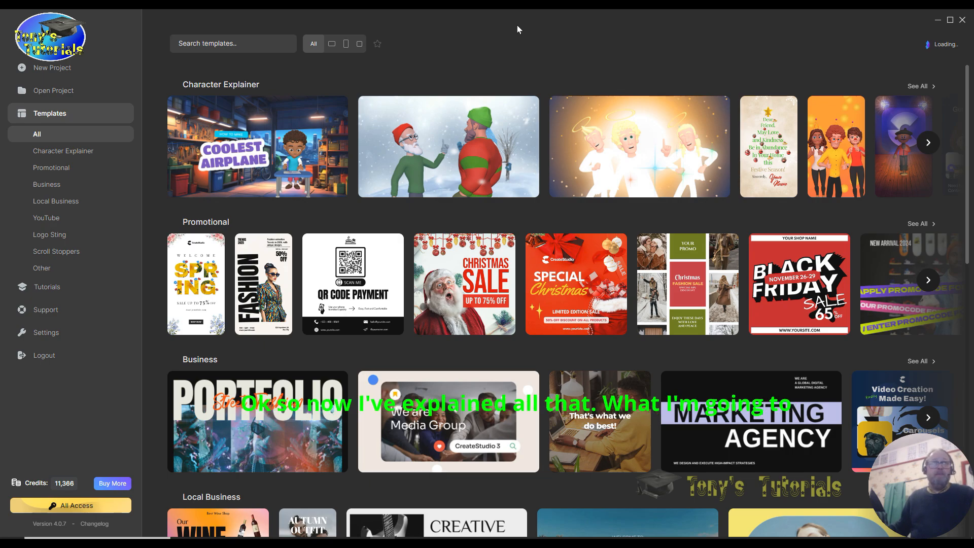
Find the Freelancer Profile template in the Character Explainer category and open it for editing in Landscape format
click(80, 155)
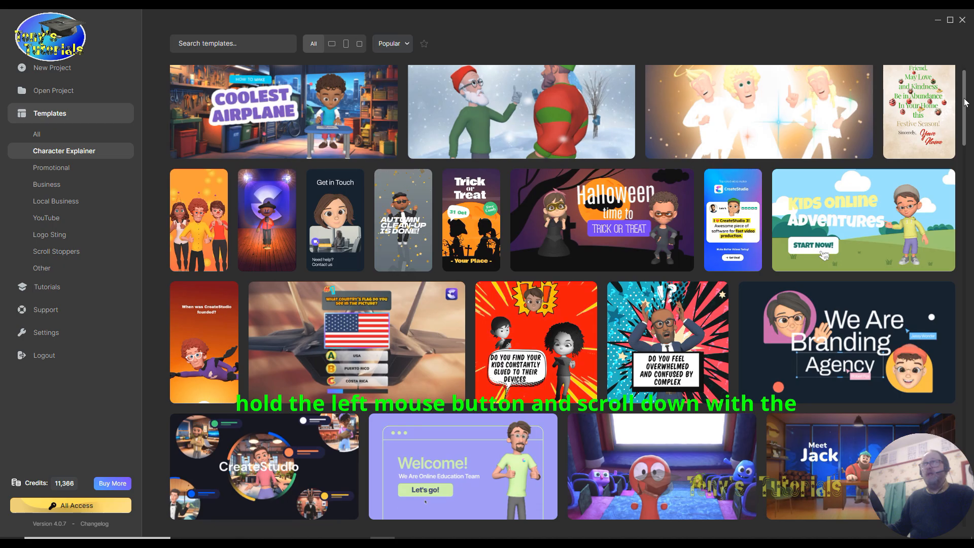
drag(966, 96, 973, 407)
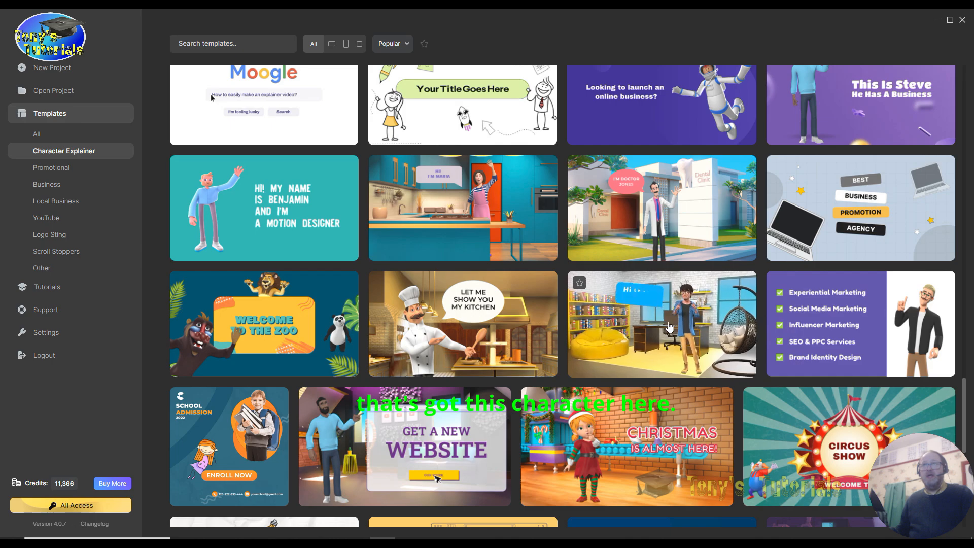
click(651, 333)
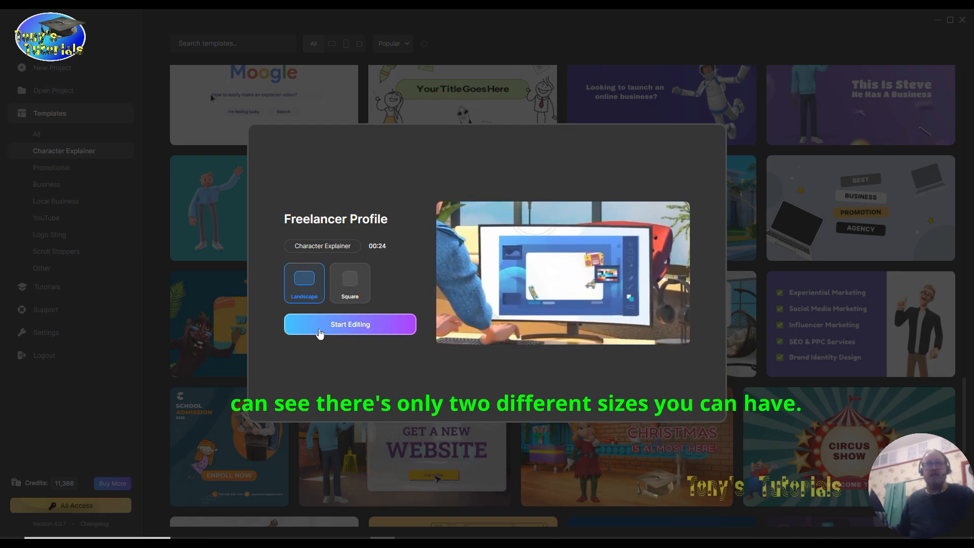
click(344, 327)
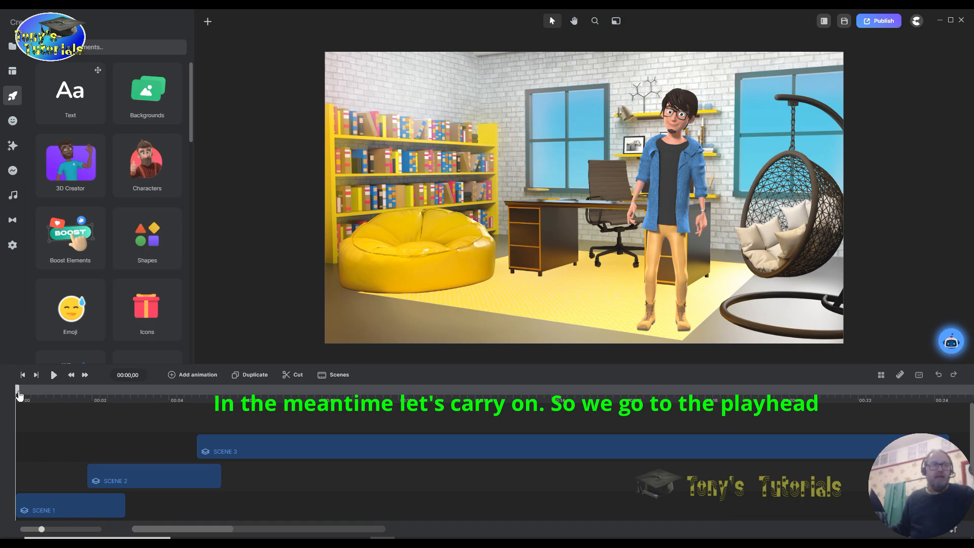
Go to about 00:01,12 on the timeline and replace the name in Scene 1's greeting text with the presenter's first name
drag(18, 395, 69, 404)
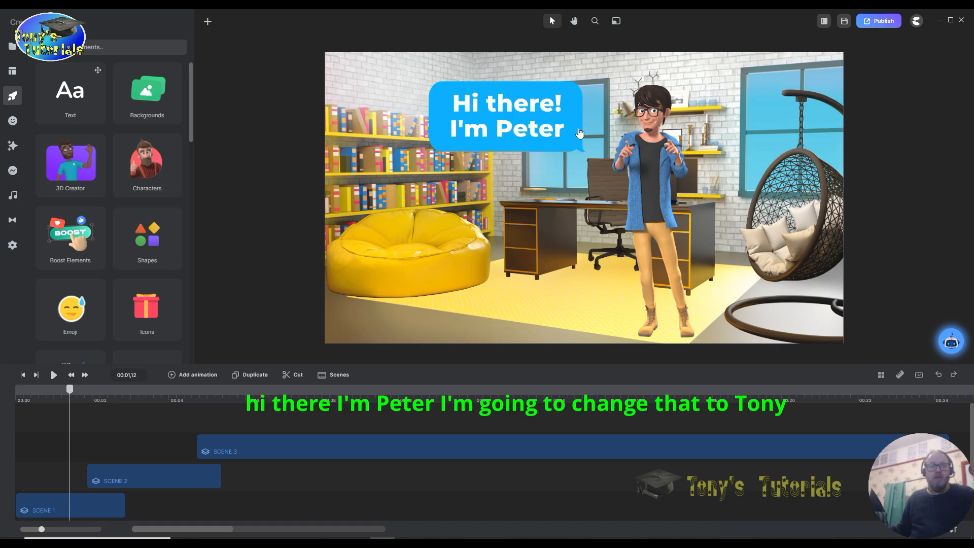
click(42, 513)
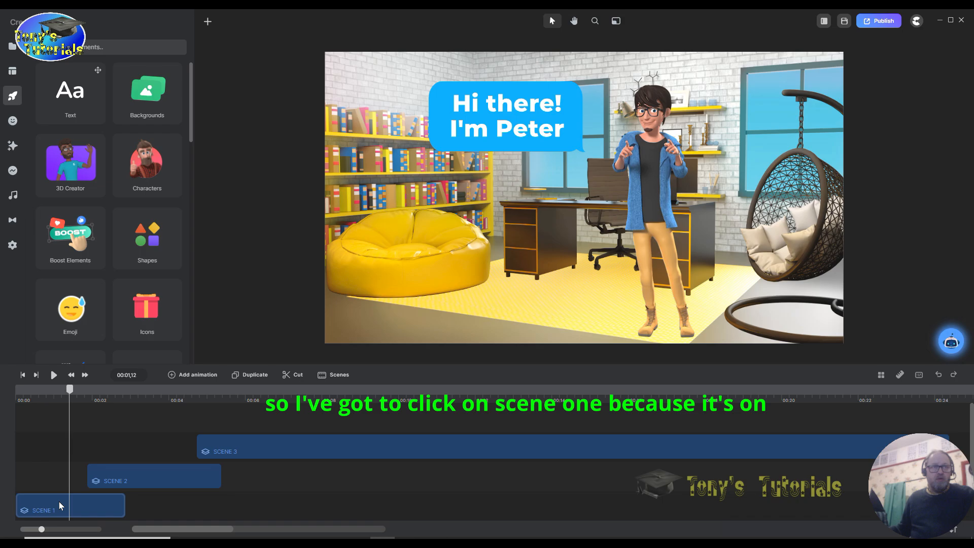
click(59, 502)
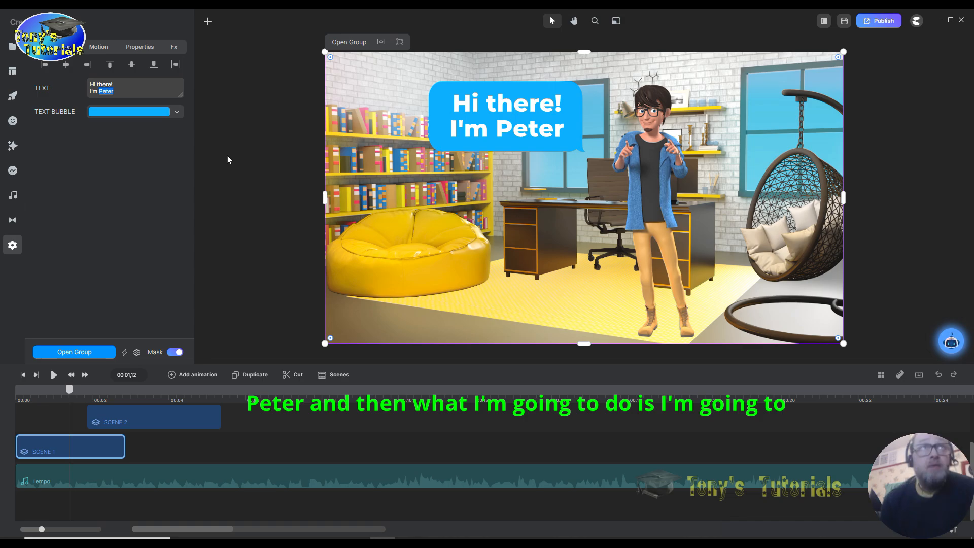
text(Tony)
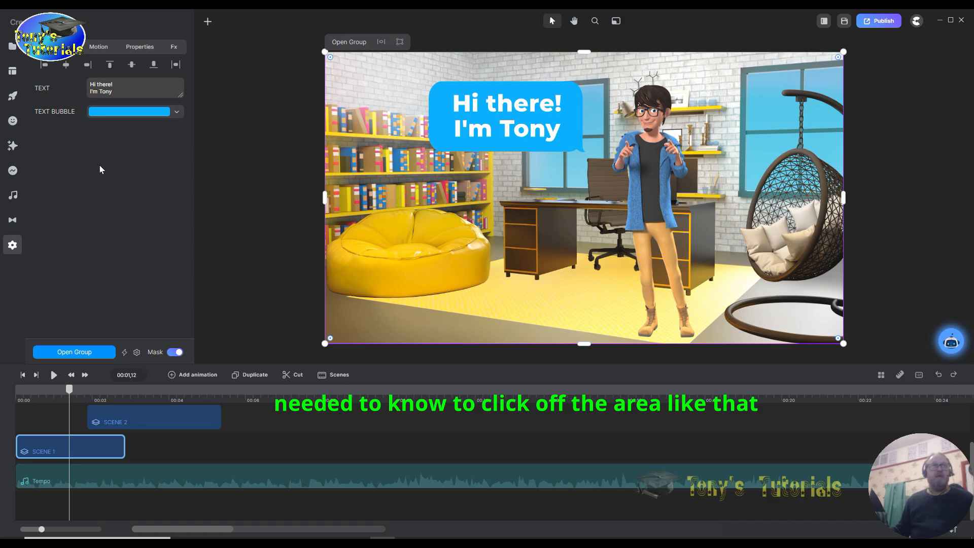
click(249, 175)
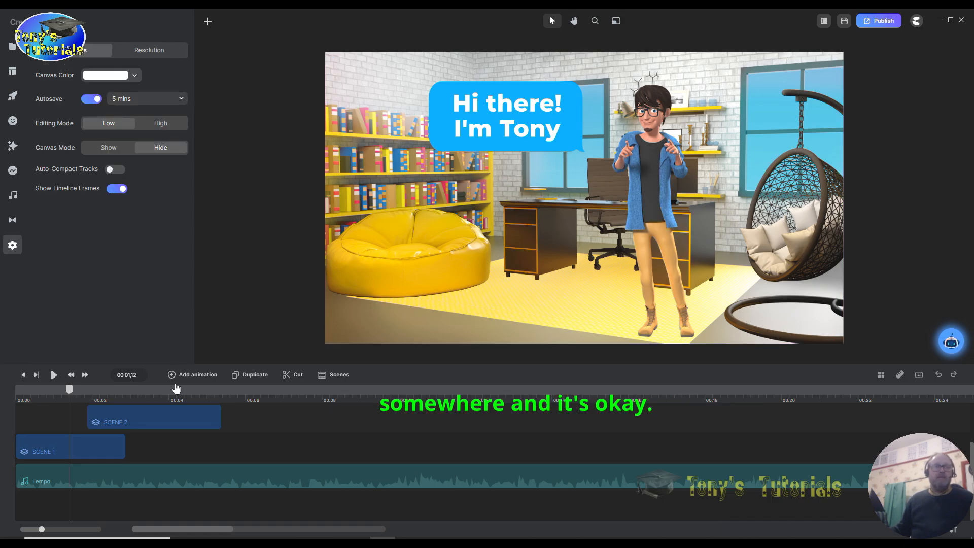
Try several hues on Scene 1's text bubble, from red through green and purple, and settle on light blue 0ceaff
click(52, 442)
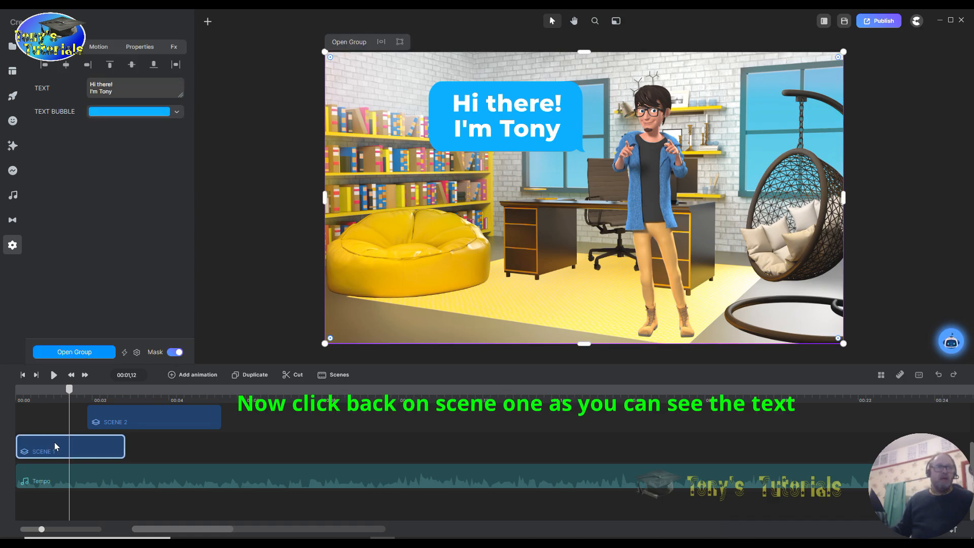
click(134, 115)
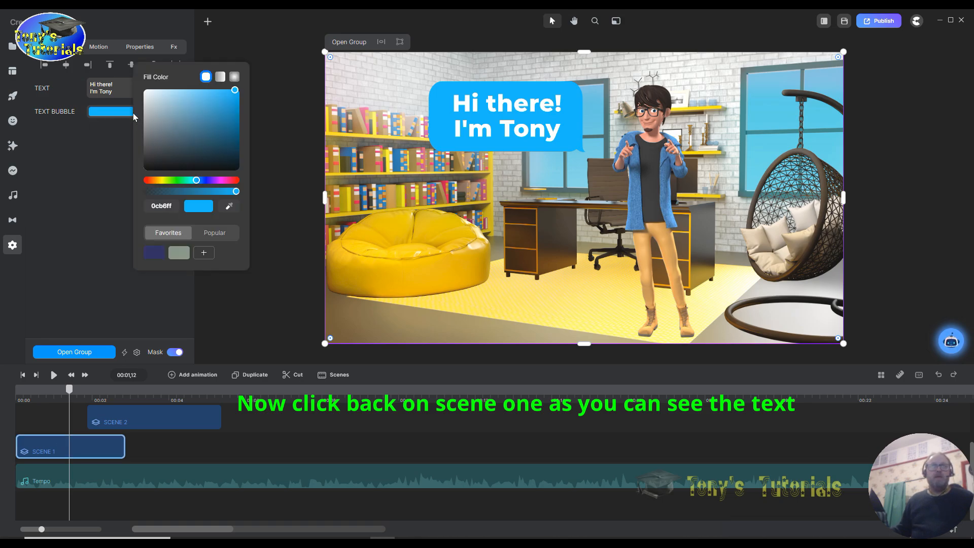
click(147, 181)
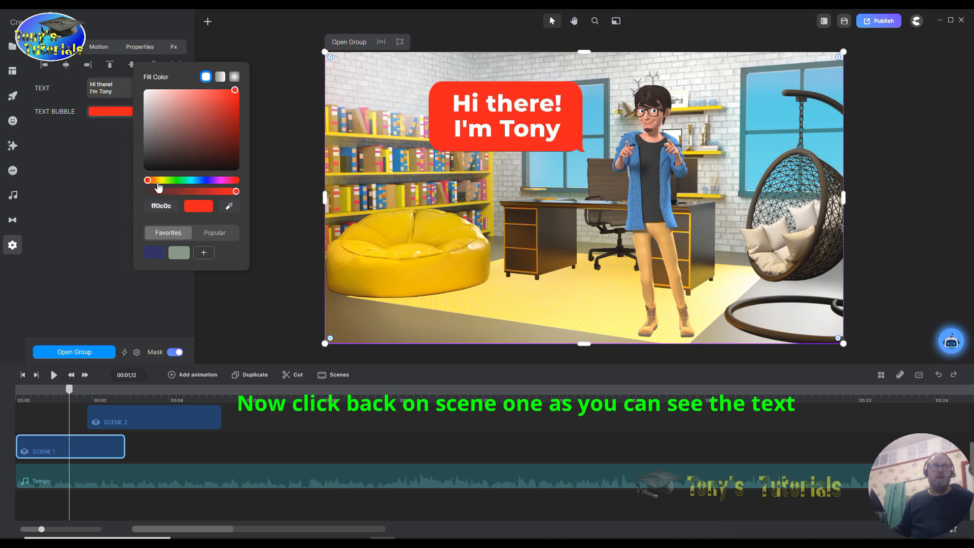
click(157, 182)
click(166, 181)
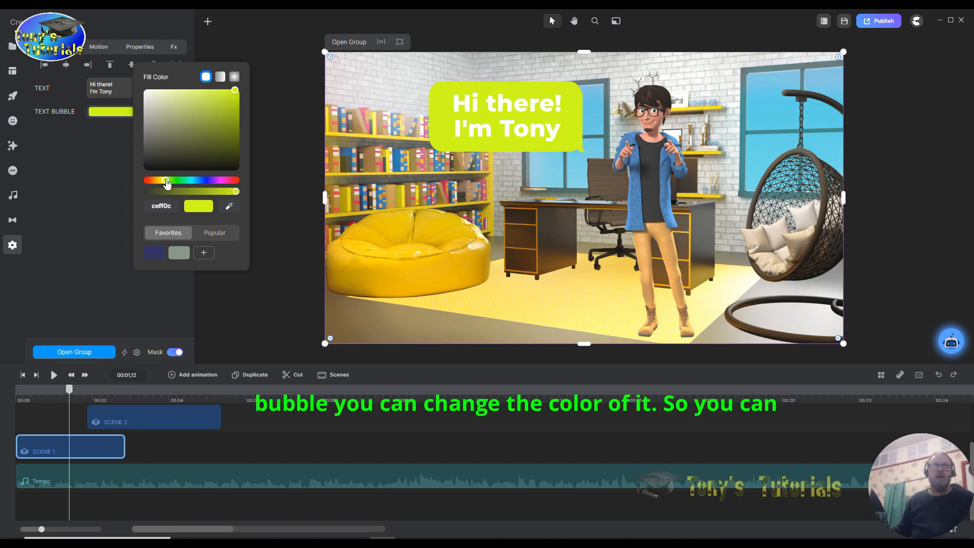
click(173, 181)
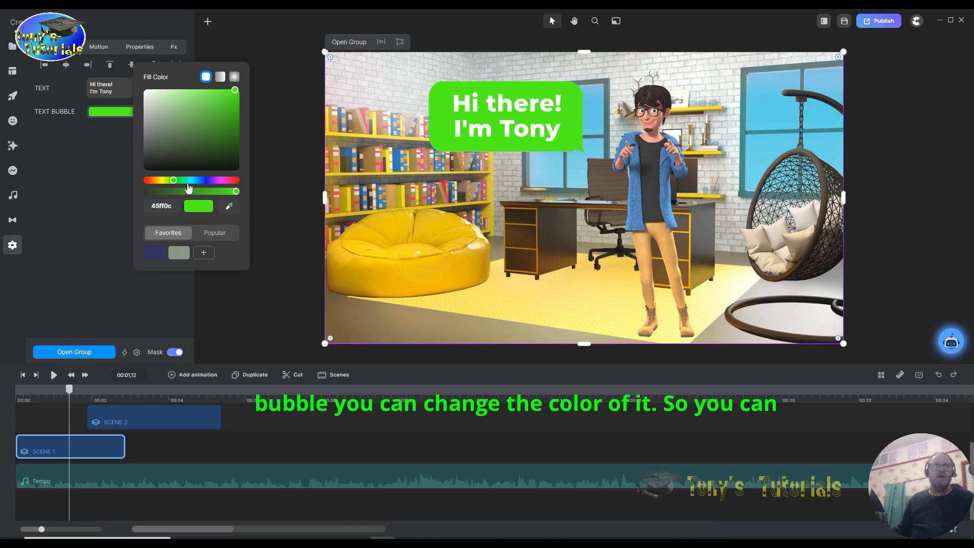
click(203, 181)
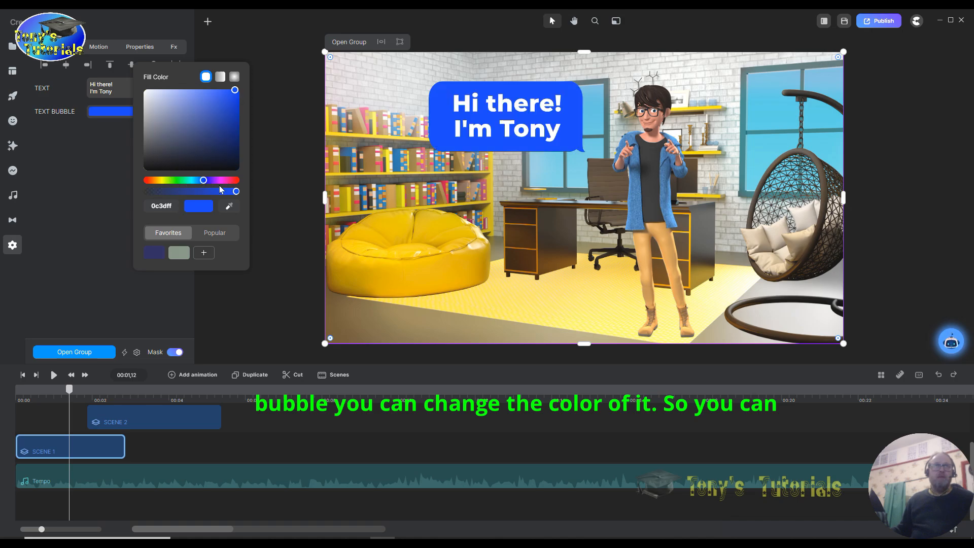
click(212, 181)
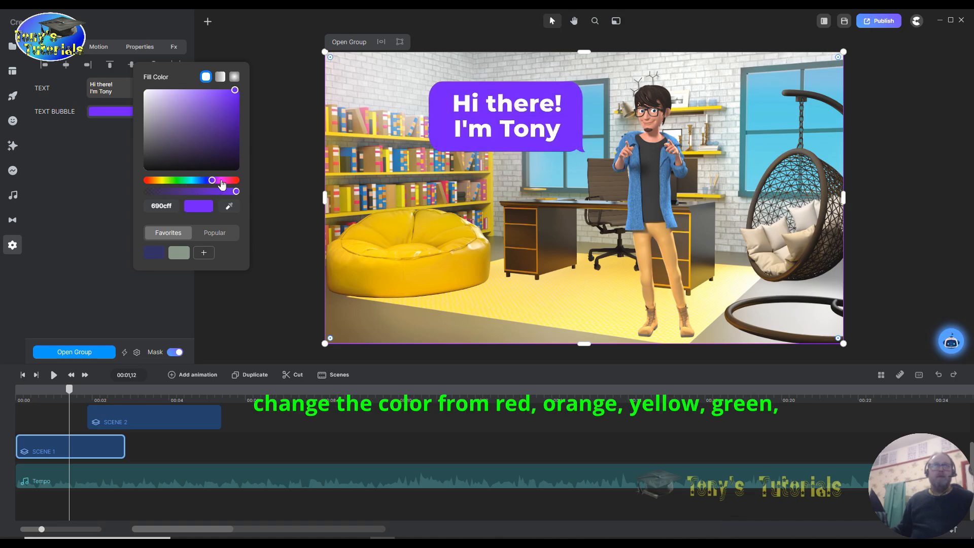
click(220, 181)
click(229, 181)
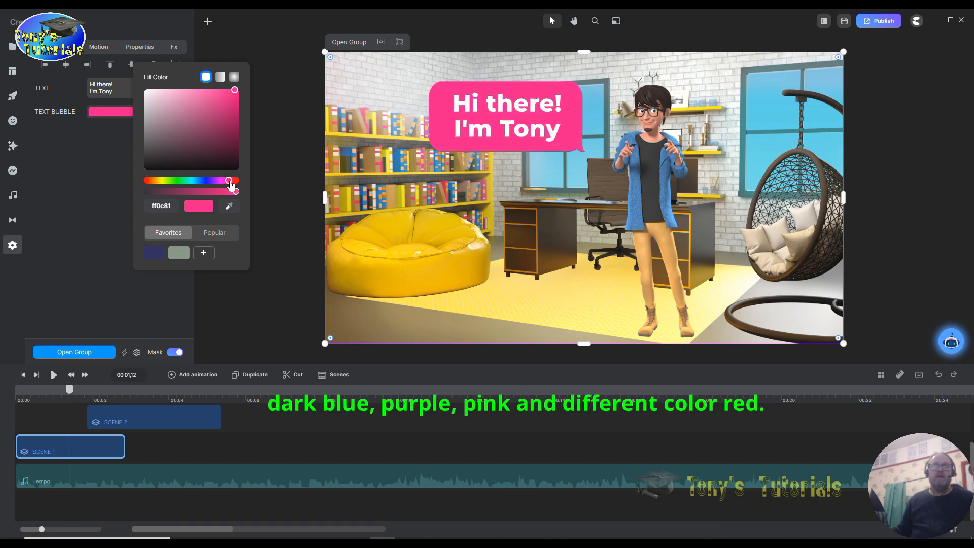
click(236, 181)
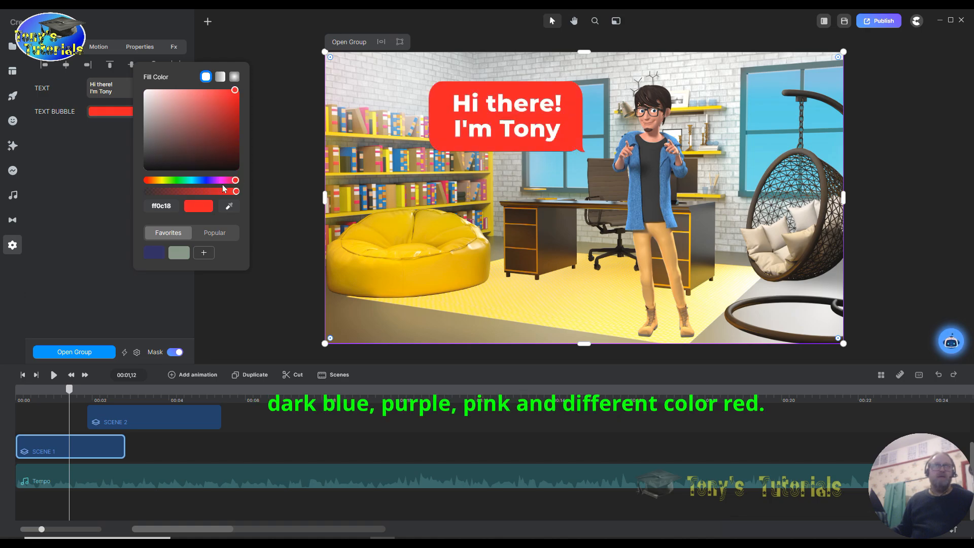
click(193, 181)
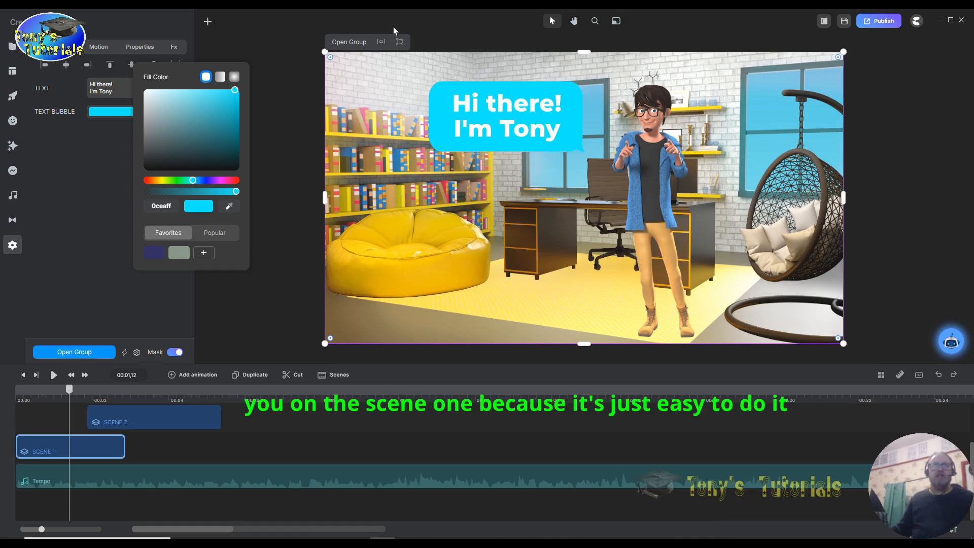
click(296, 224)
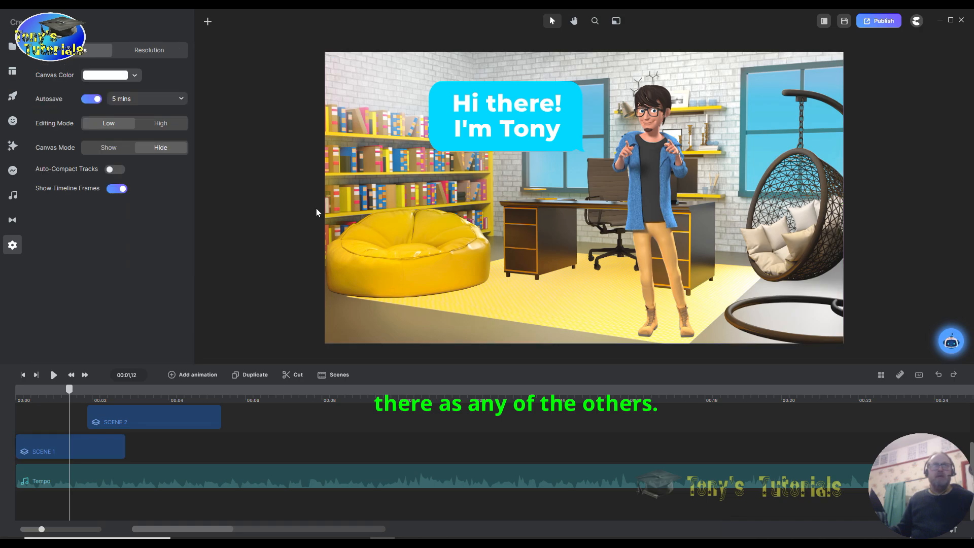
Open the Scene 1 group and examine the property and easing options of the animation on its inner group
click(60, 447)
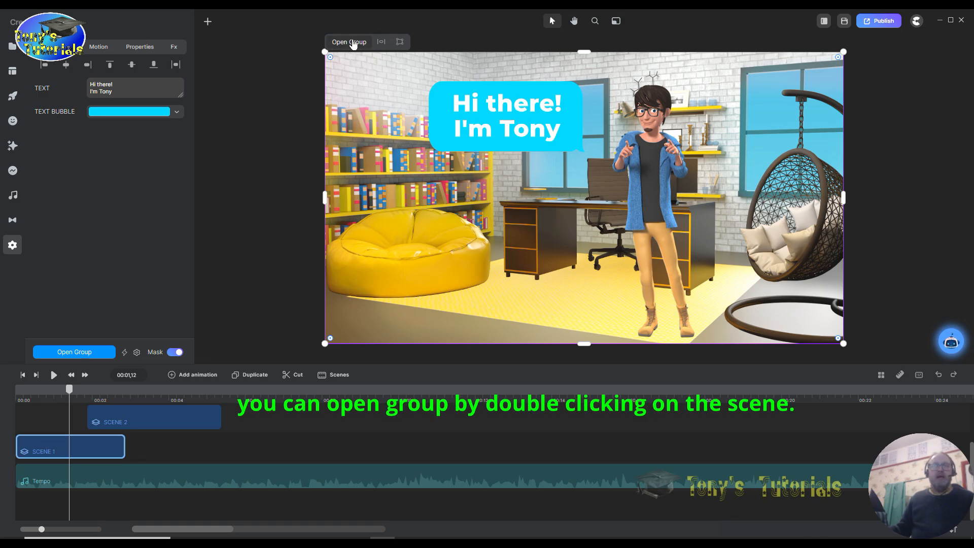
double_click(55, 445)
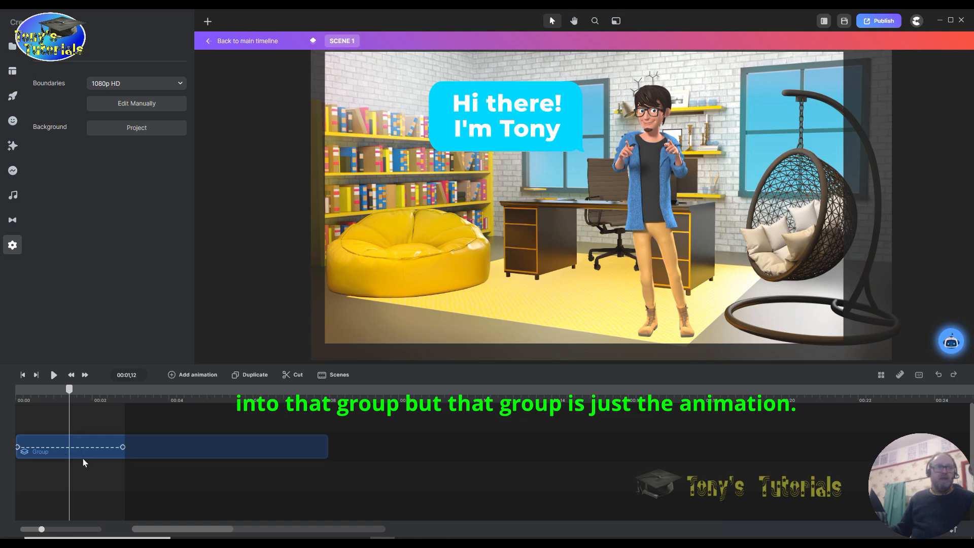
click(45, 448)
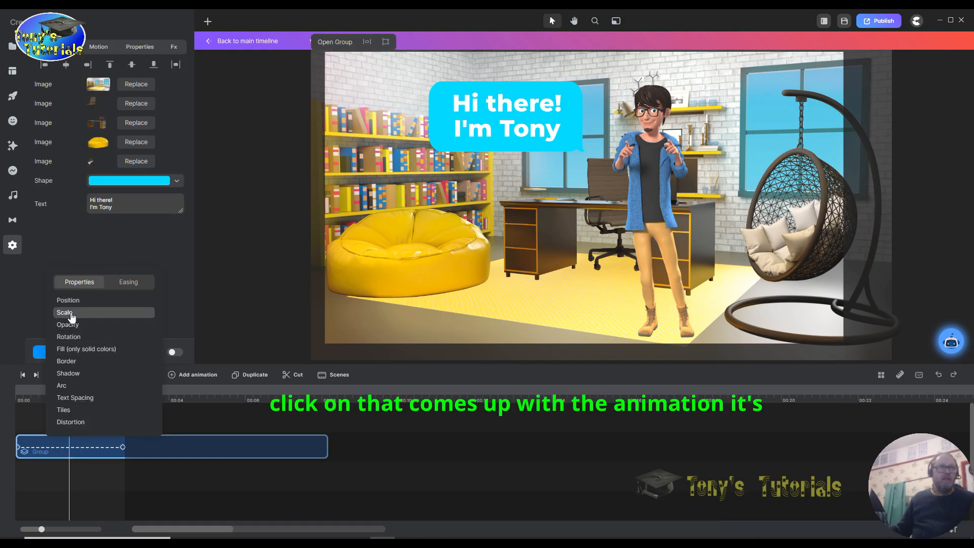
click(129, 283)
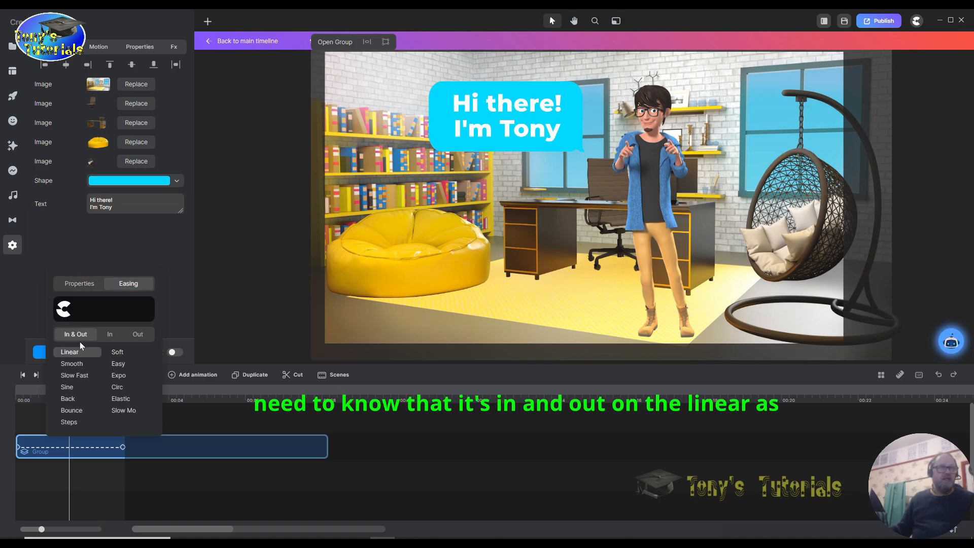
click(80, 286)
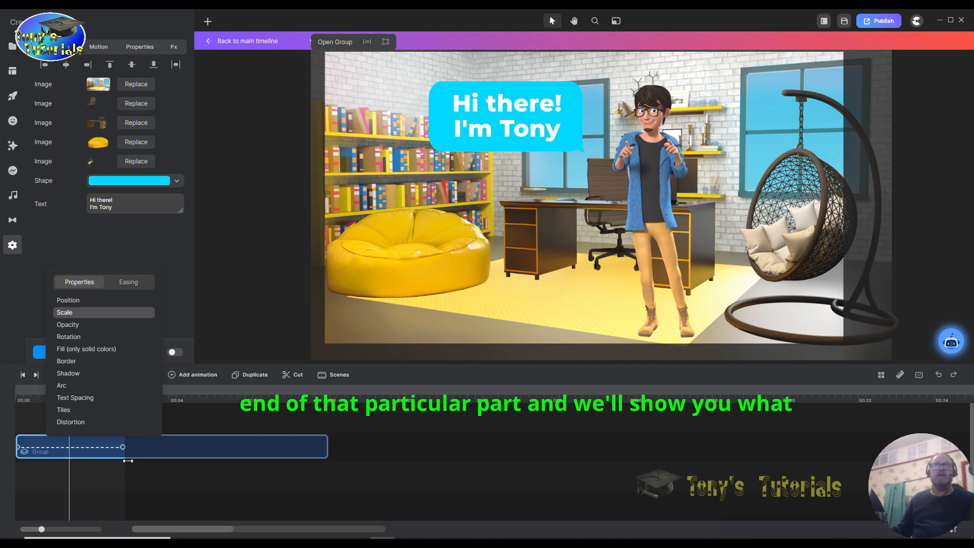
click(405, 420)
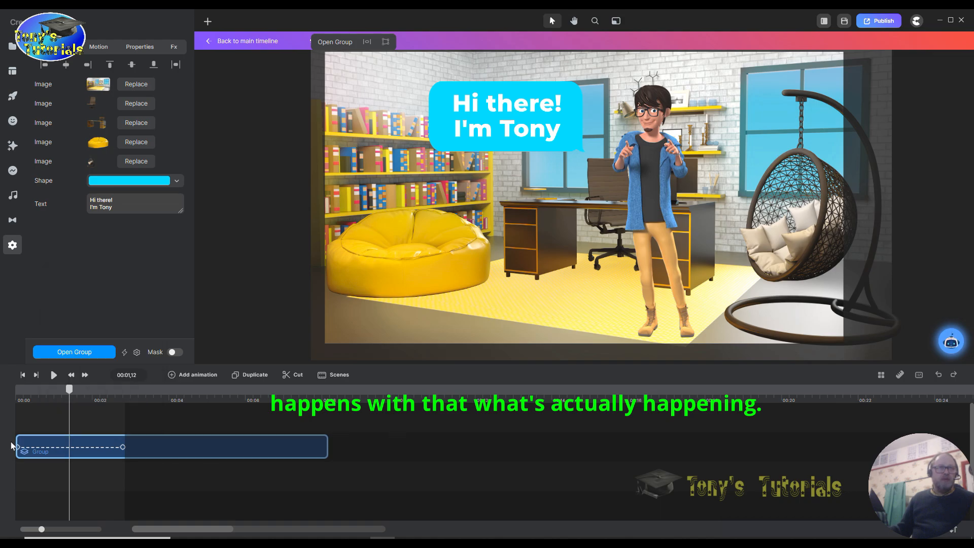
Return the playhead to 00:00,00 and open the group nested inside Scene 1
drag(54, 396, 6, 413)
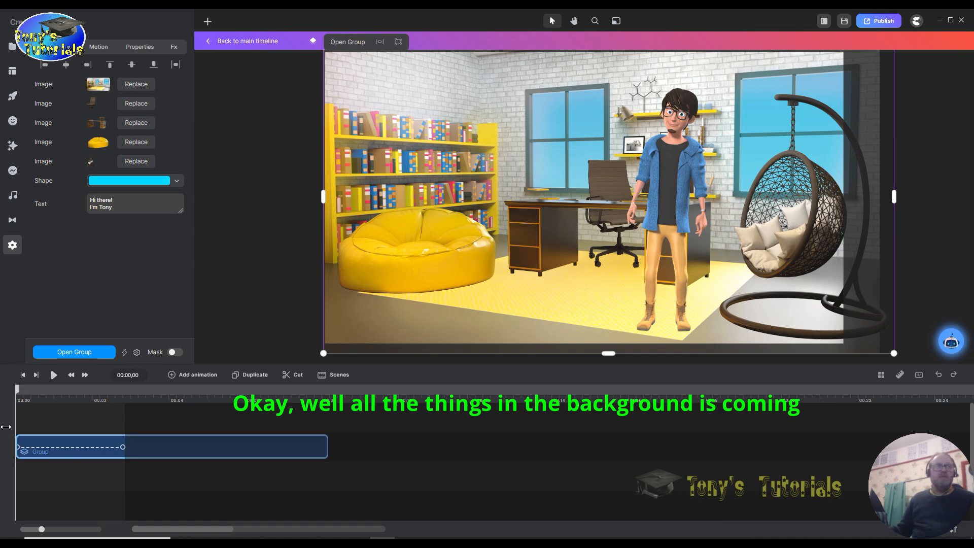
mouse_move(21, 396)
mouse_down()
mouse_move(125, 400)
mouse_move(17, 399)
mouse_up()
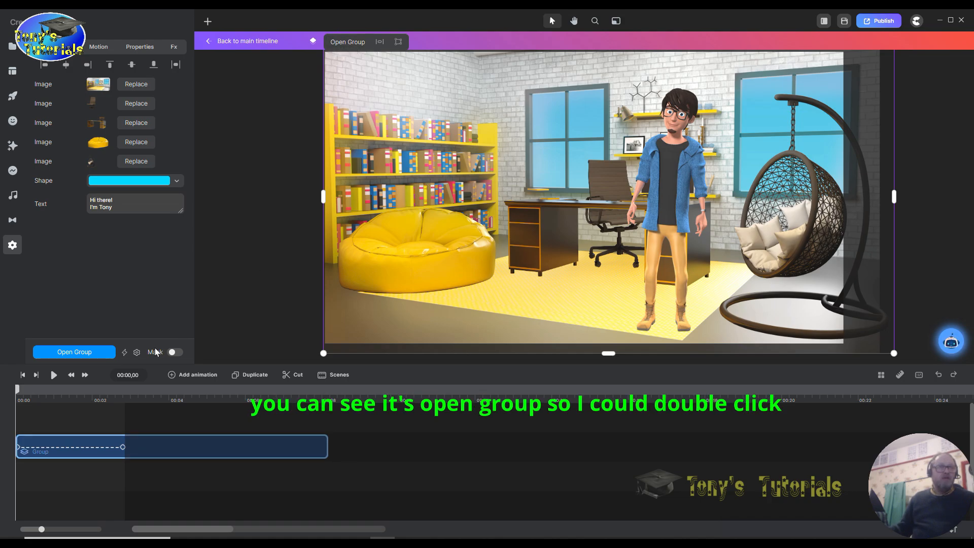
click(347, 43)
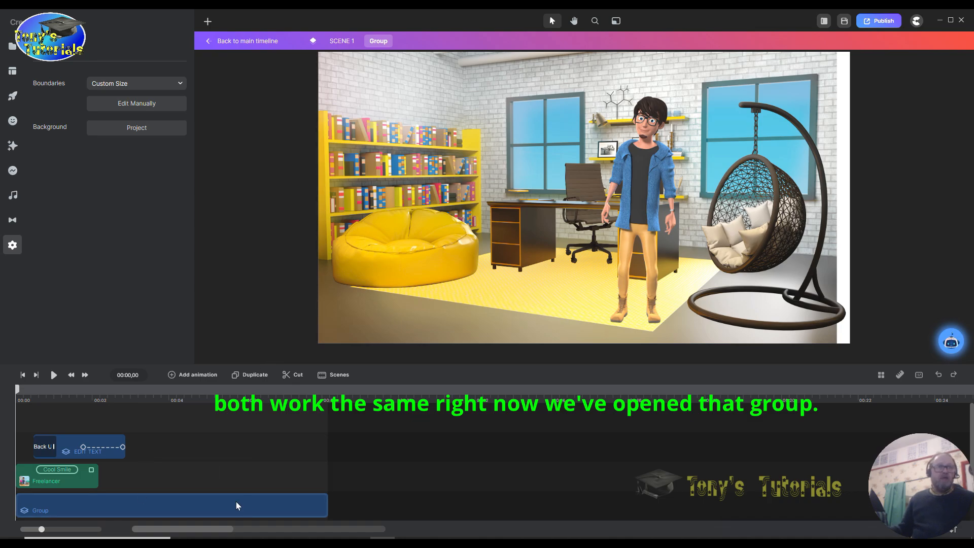
Select the EDIT TEXT clip and scrub between 00:01,07 and 00:00,06 to preview the text bubble's entrance
click(71, 442)
click(63, 395)
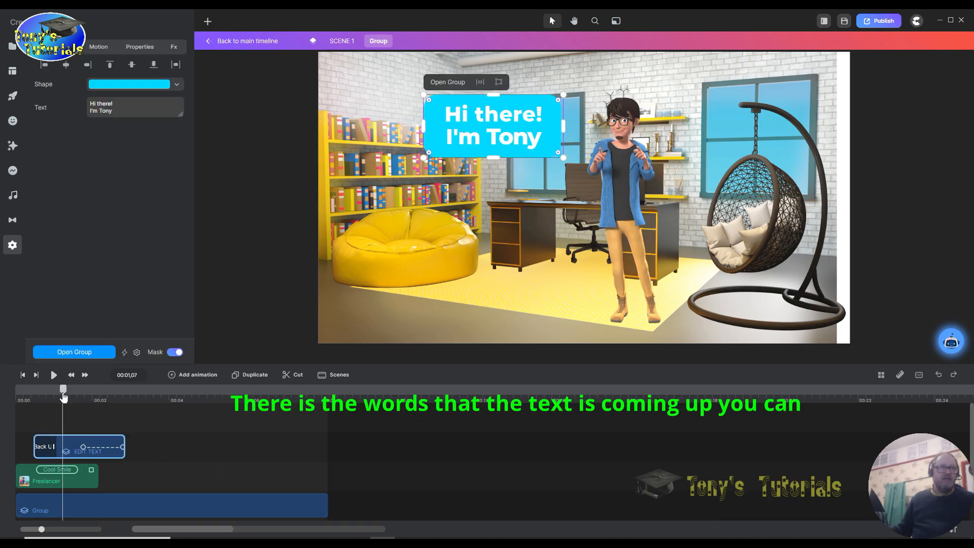
mouse_move(63, 395)
mouse_down()
mouse_move(98, 394)
mouse_move(42, 392)
mouse_move(143, 399)
mouse_move(23, 391)
mouse_up()
click(144, 398)
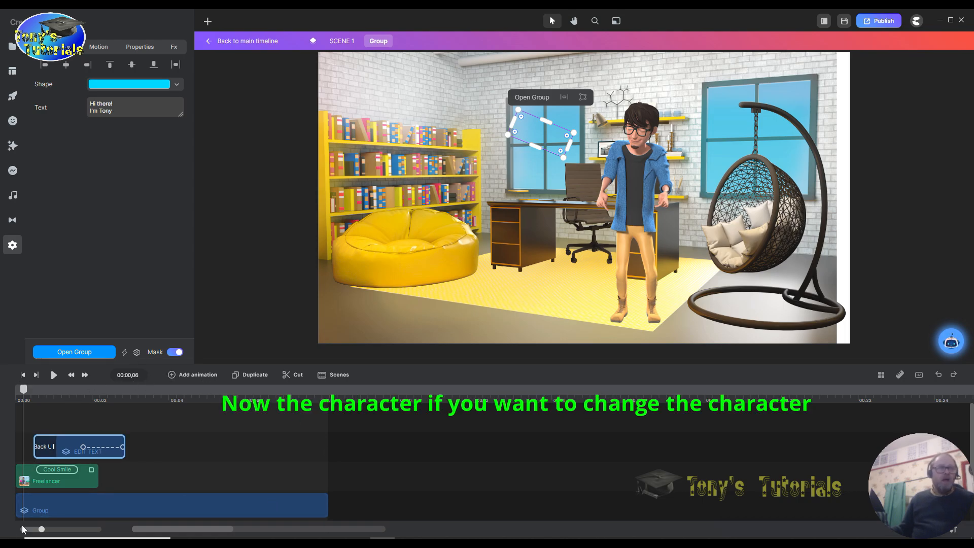
Add the Groom character from the Characters library to the open group, near the Freelancer character
click(48, 481)
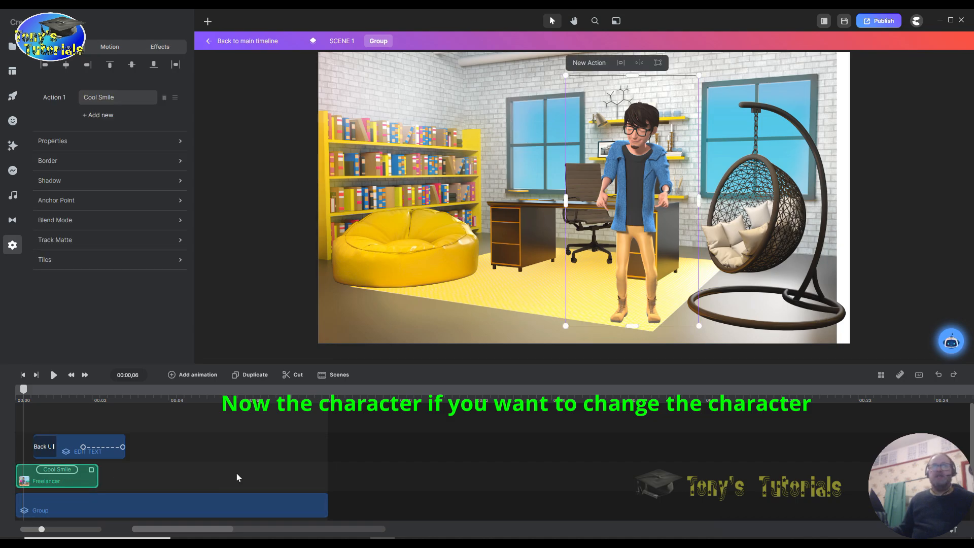
click(12, 97)
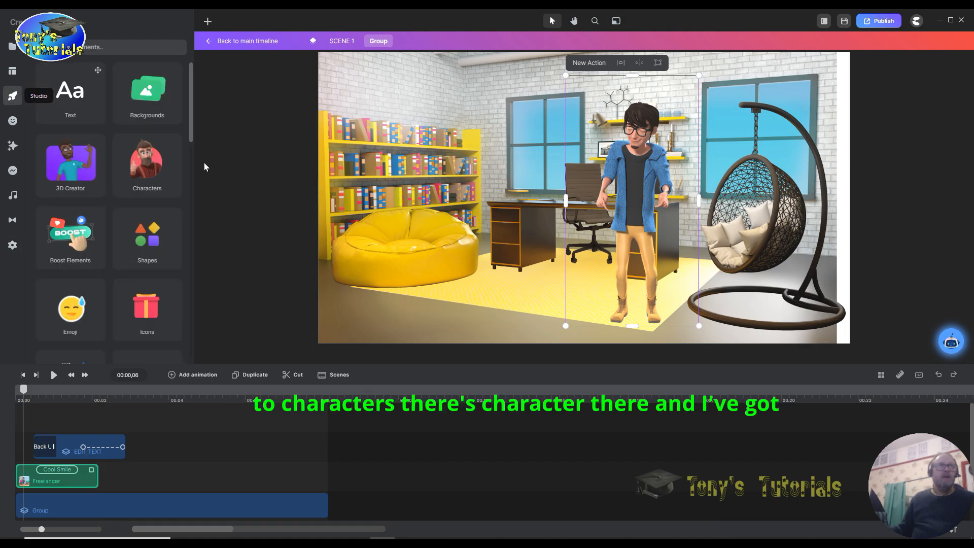
click(148, 166)
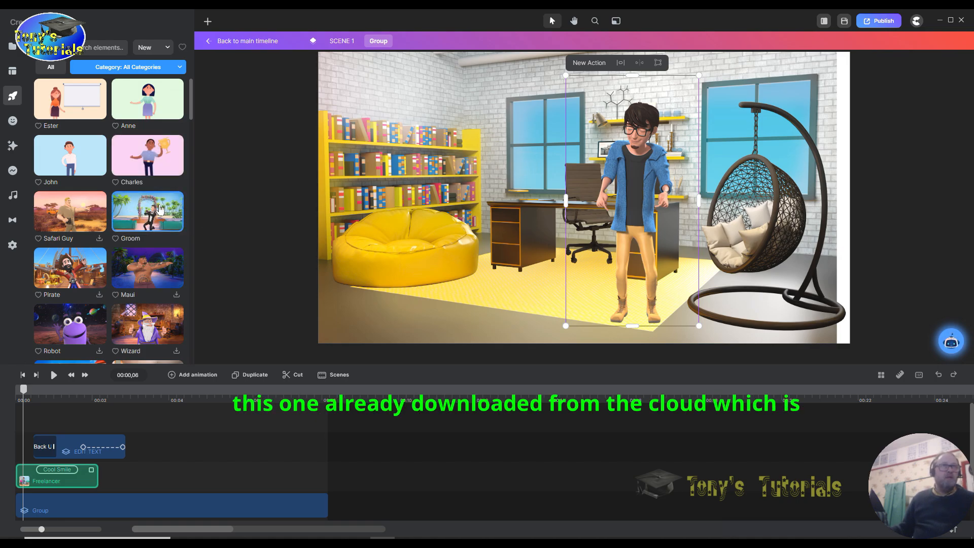
drag(151, 212, 604, 208)
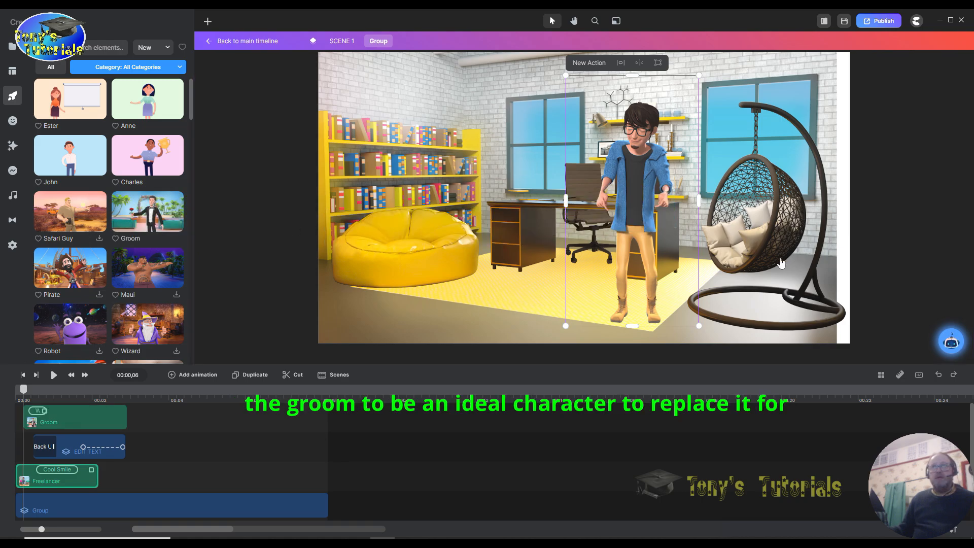
Enlarge the Groom slightly and position him in front of the Freelancer character
click(595, 205)
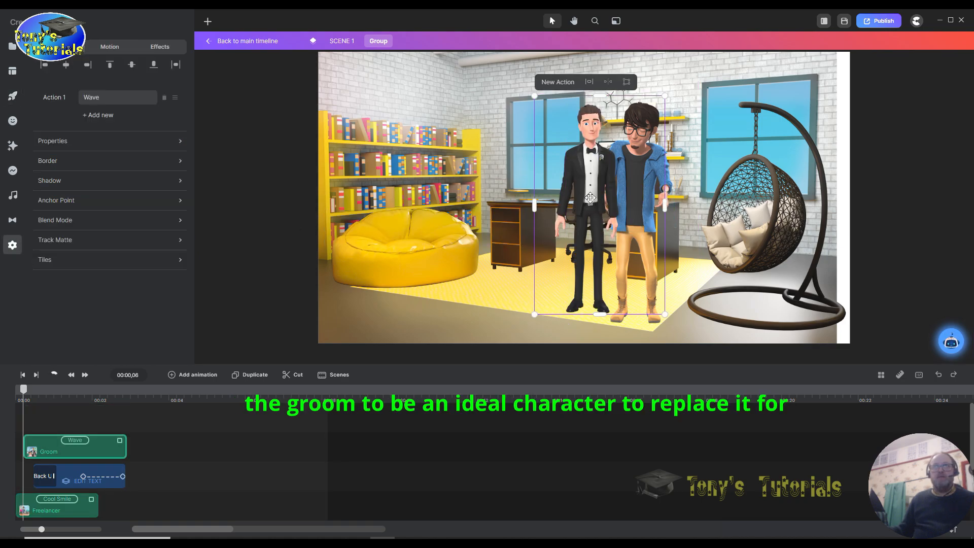
drag(591, 201, 619, 195)
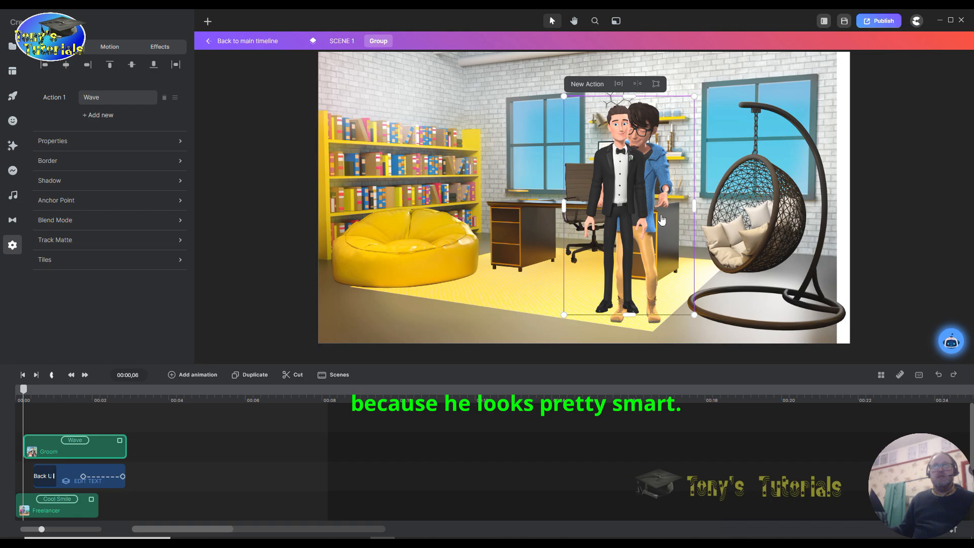
drag(693, 314, 707, 337)
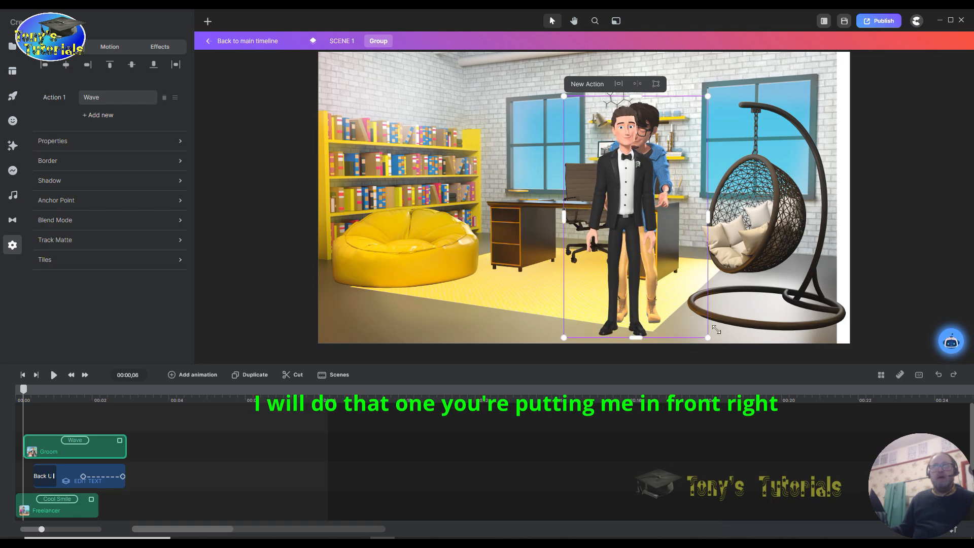
drag(636, 241, 644, 233)
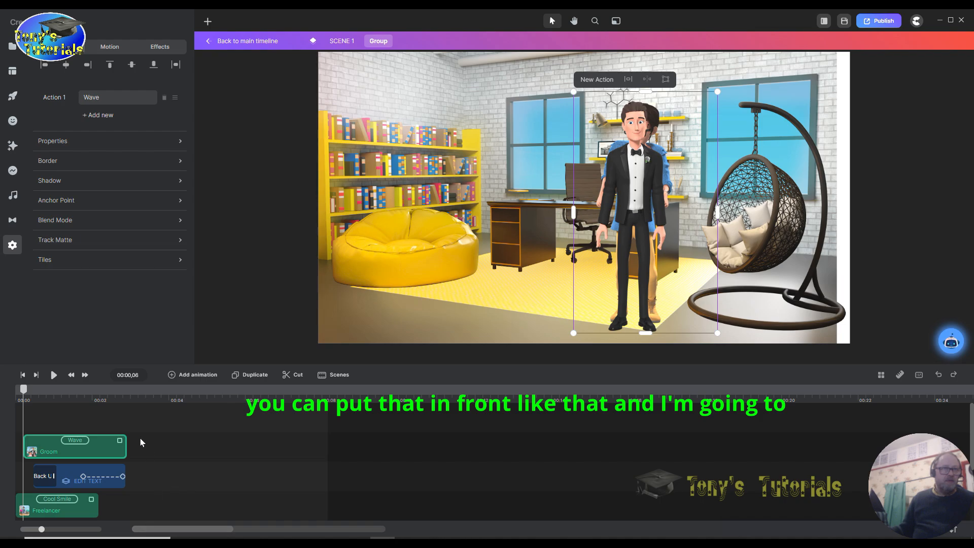
Shorten the end of the Groom clip and change the character's action to Happy
drag(126, 445, 112, 445)
click(77, 441)
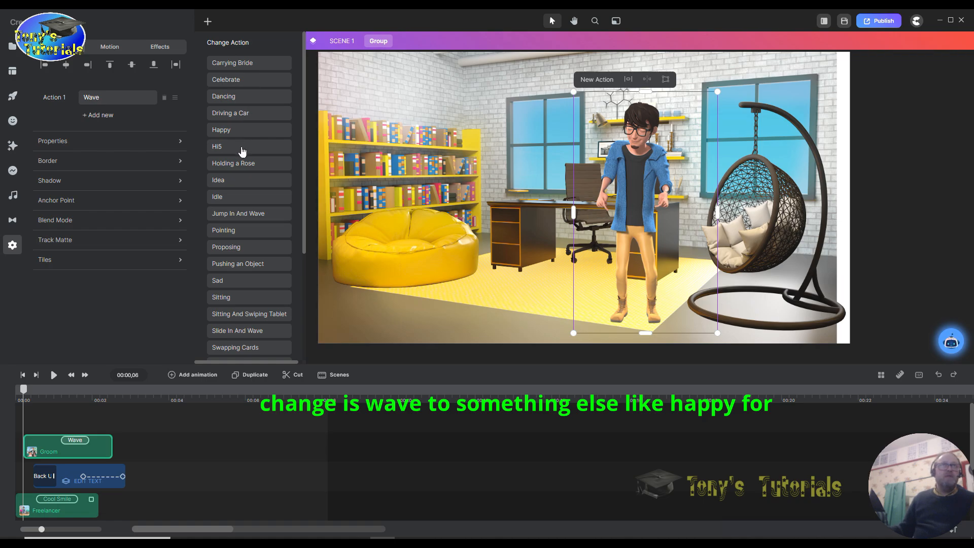
click(239, 138)
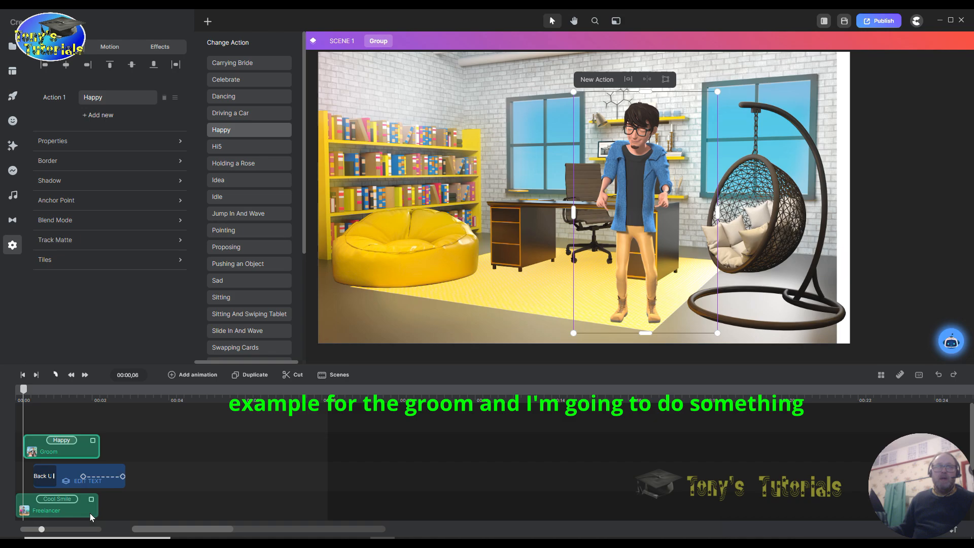
Delete the Freelancer clip from the open group's timeline
click(70, 511)
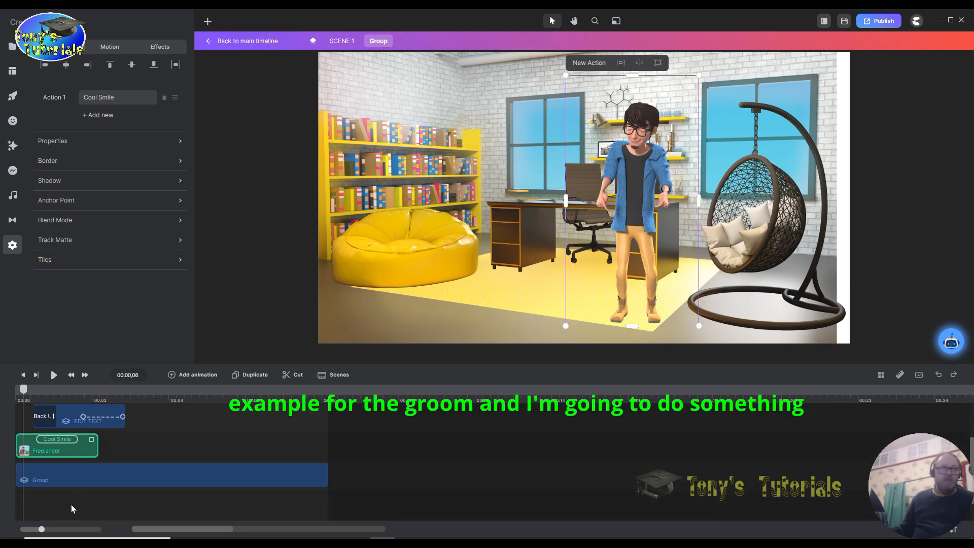
right_click(77, 446)
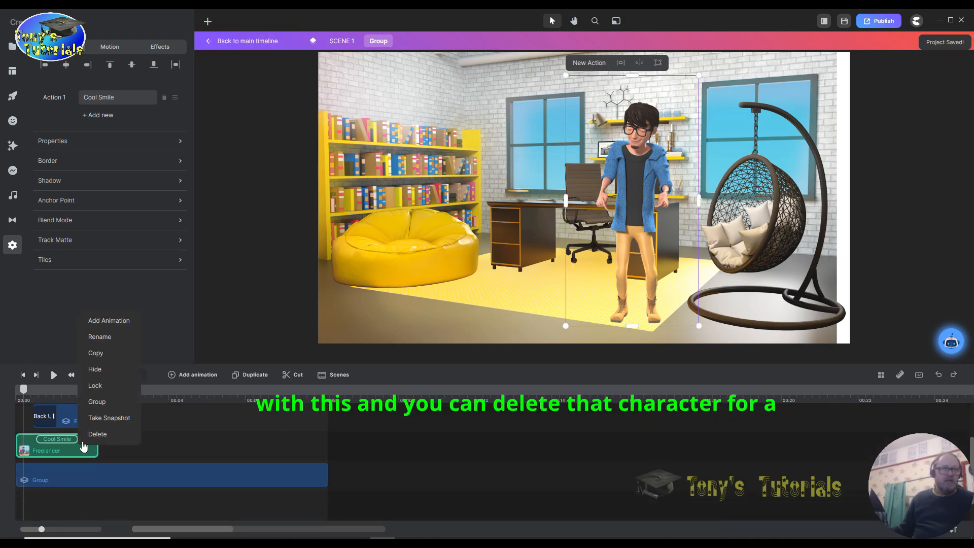
click(147, 444)
click(59, 454)
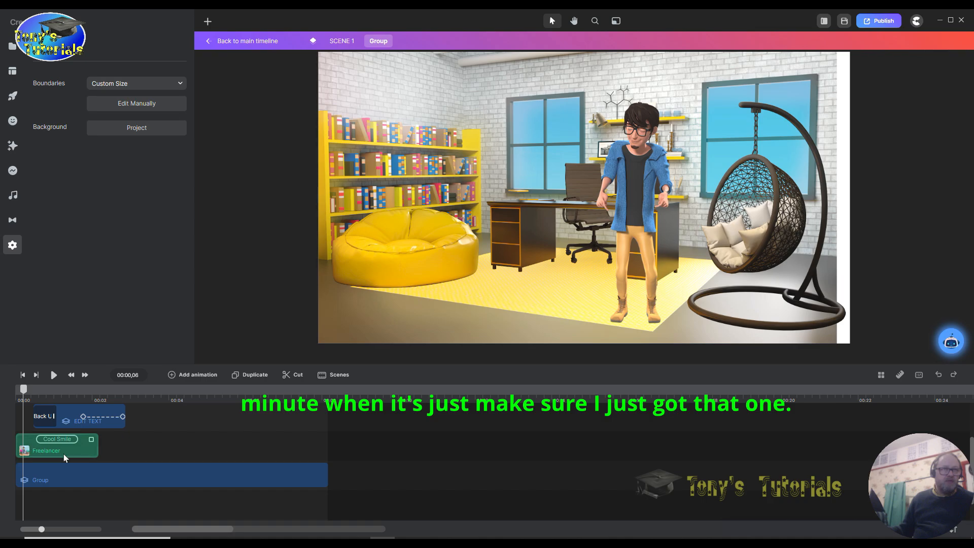
right_click(80, 452)
click(116, 443)
scroll(274, 418, up, 2)
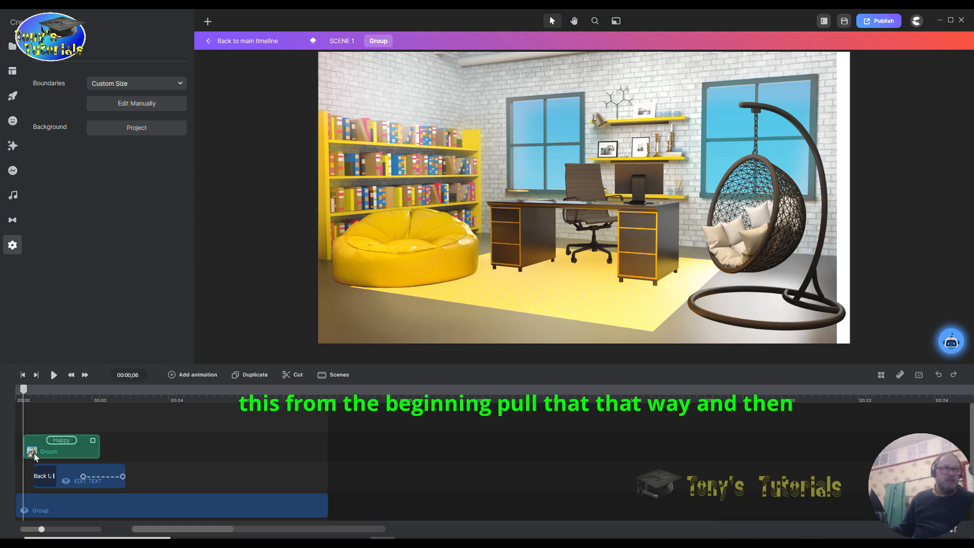
Extend the Groom clip so it starts at the beginning of the timeline and ends slightly past the two-second mark
drag(24, 447, 9, 449)
mouse_move(86, 451)
mouse_down()
mouse_move(72, 450)
mouse_move(117, 441)
mouse_move(100, 443)
mouse_up()
click(100, 444)
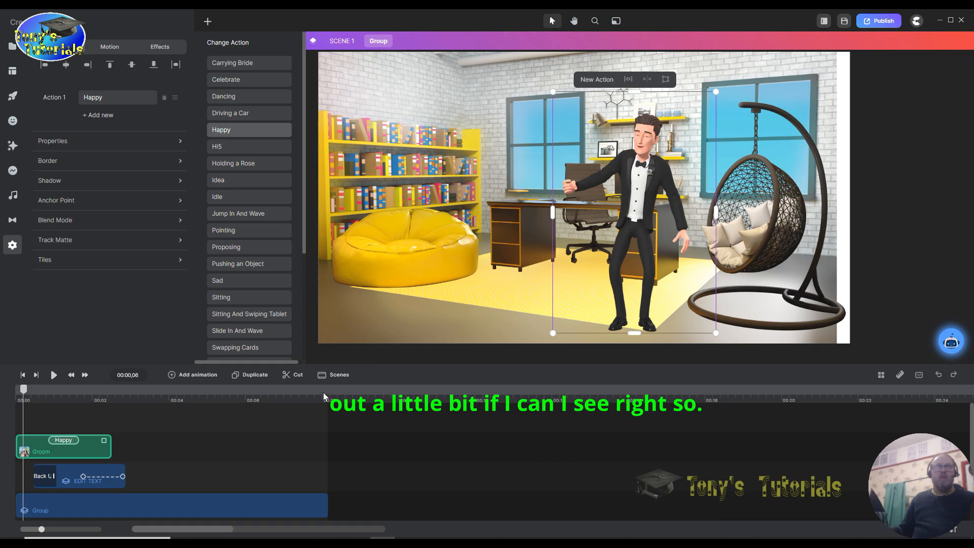
Play the group from 00:00,00 to preview the Groom's Happy action with the text bubble
drag(27, 394, 5, 383)
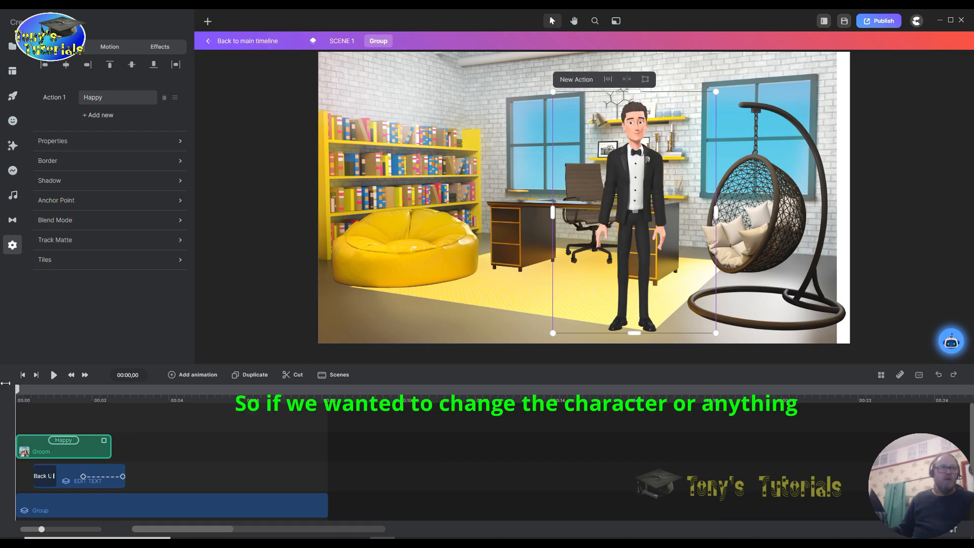
click(53, 376)
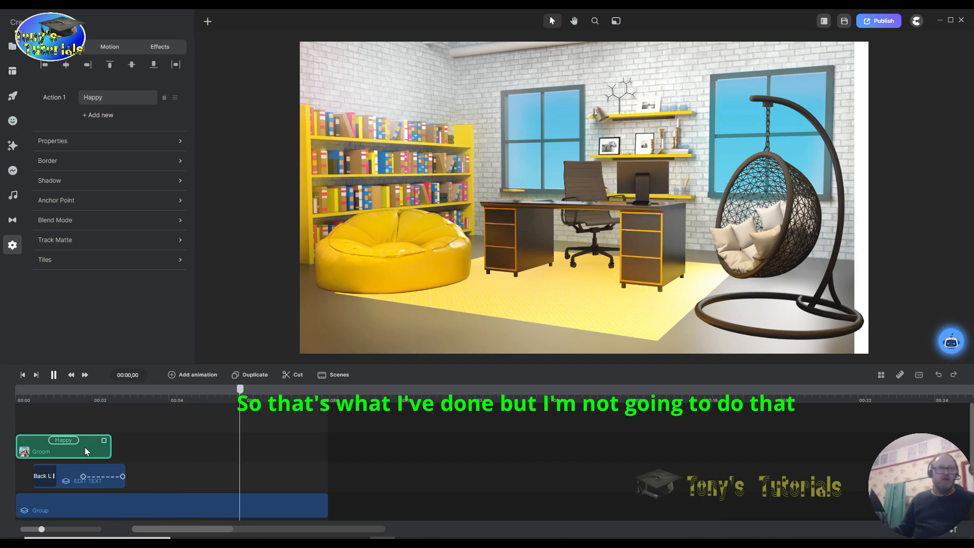
click(67, 447)
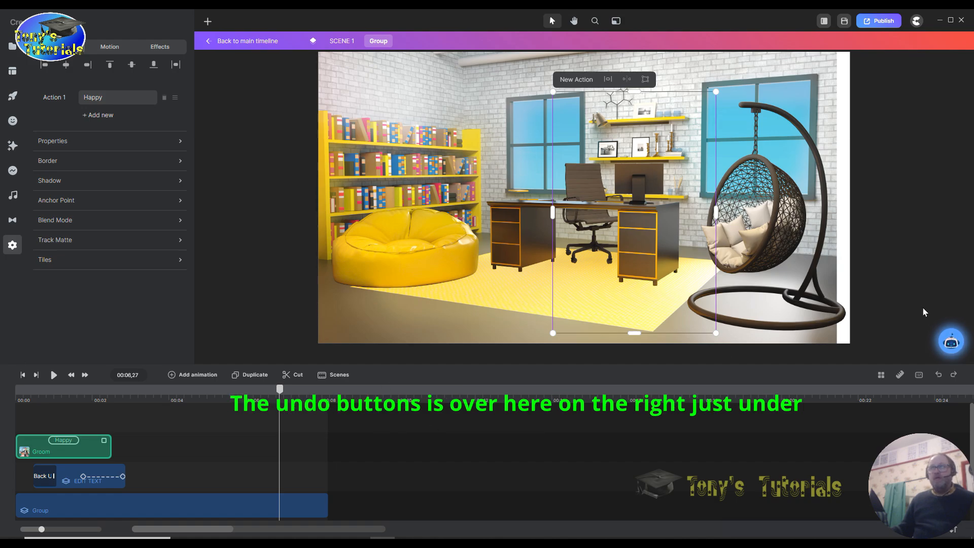
Undo the Groom clip's length changes and the deletion of the Freelancer clip
click(938, 377)
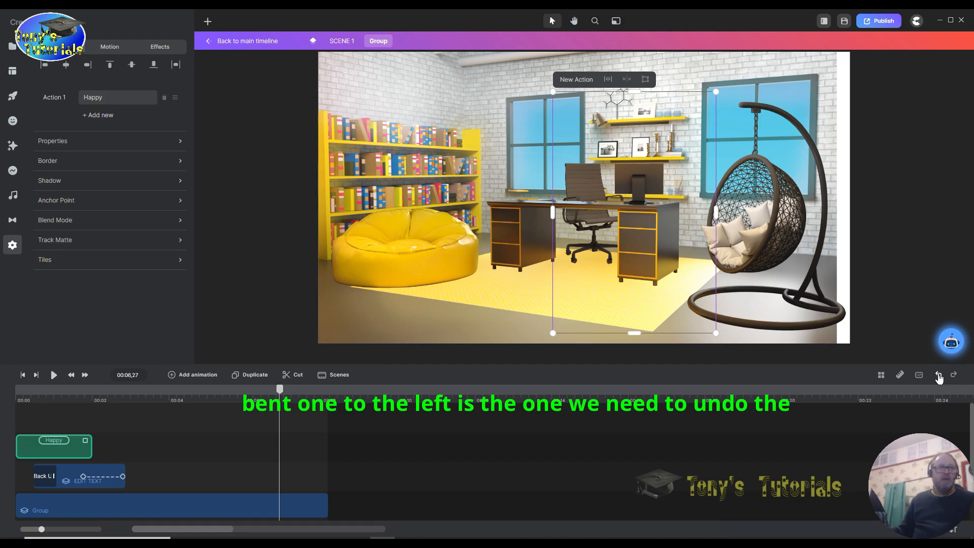
click(939, 377)
click(939, 377)
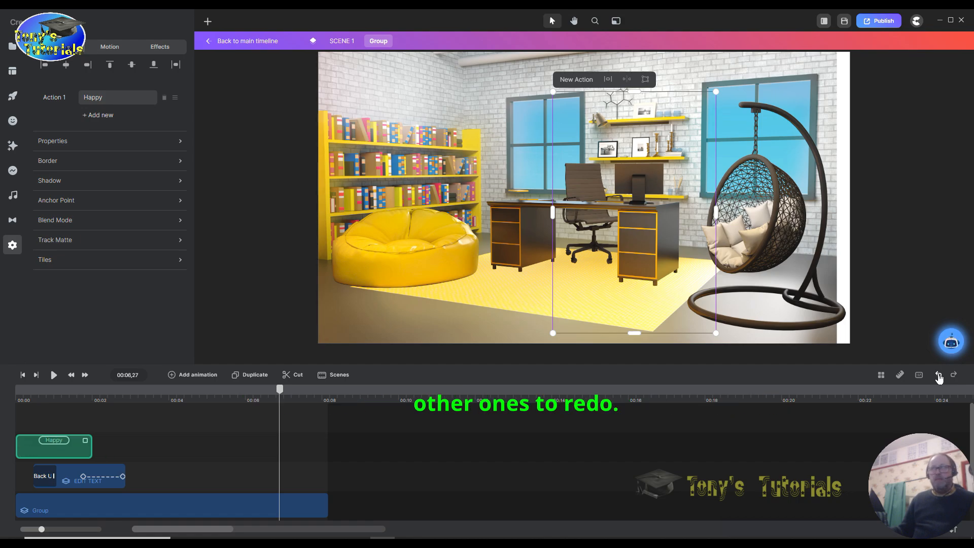
click(940, 377)
click(939, 377)
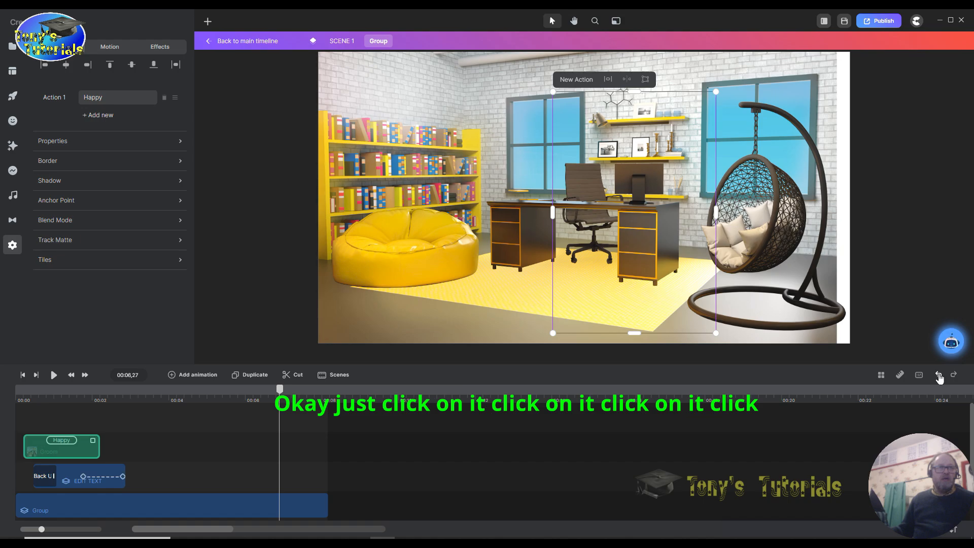
click(939, 377)
click(939, 377)
click(939, 377)
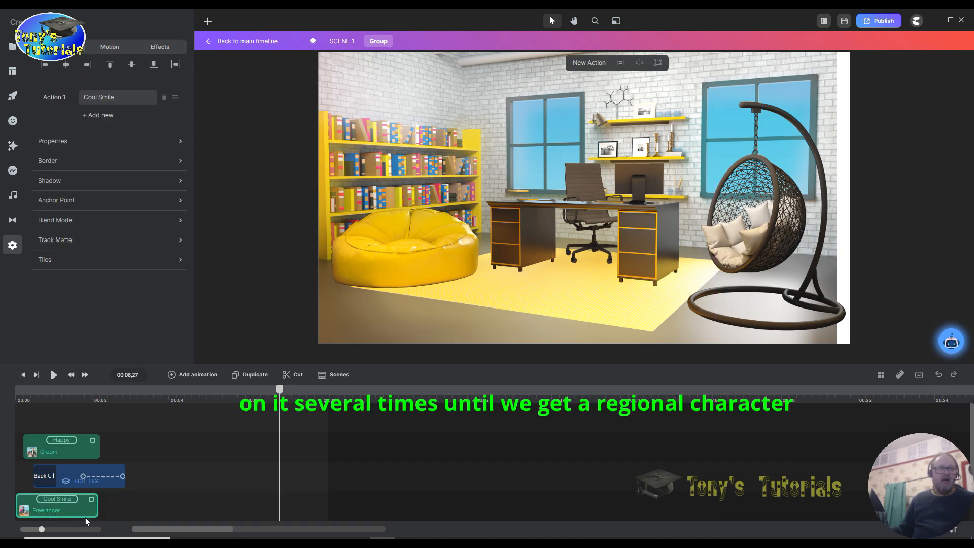
Clear the joint clip selection and delete only the Groom clip from the group
right_click(62, 447)
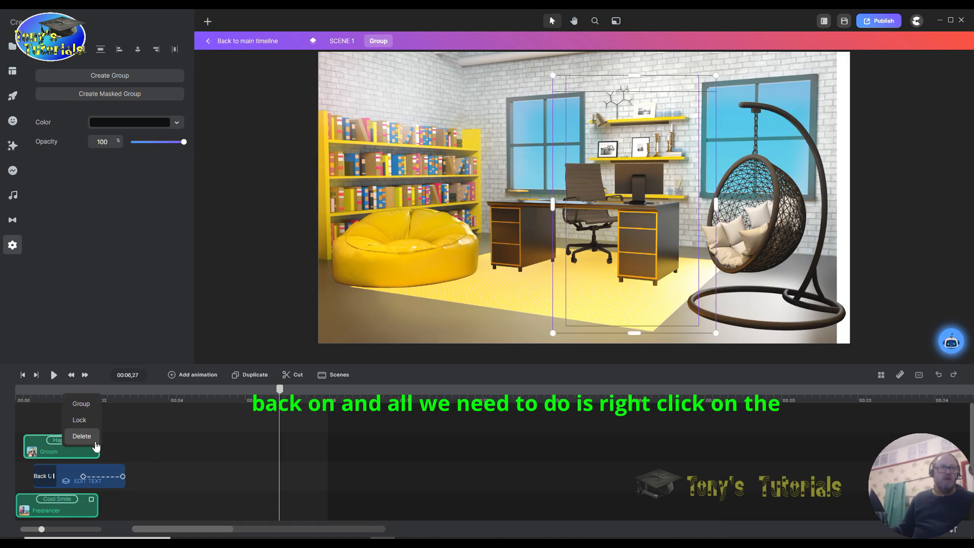
click(141, 446)
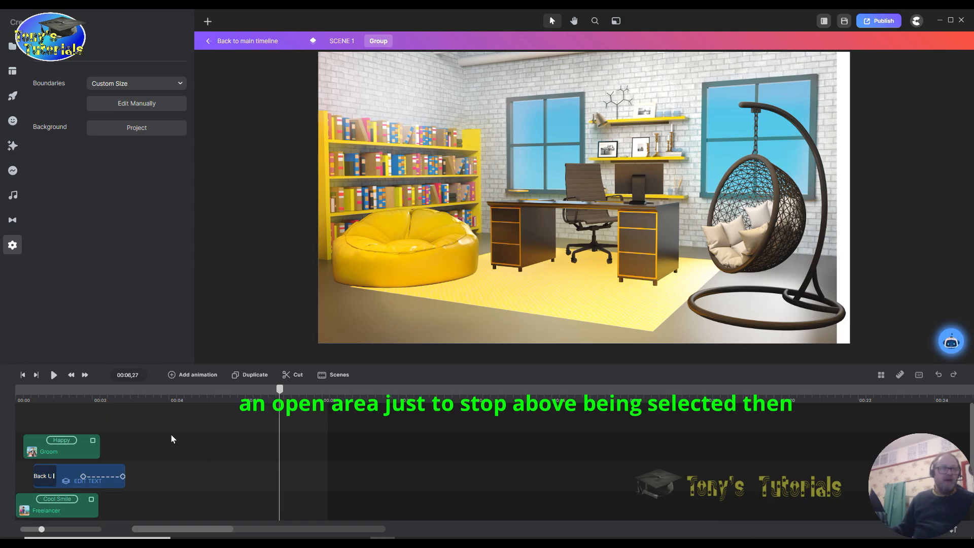
click(78, 455)
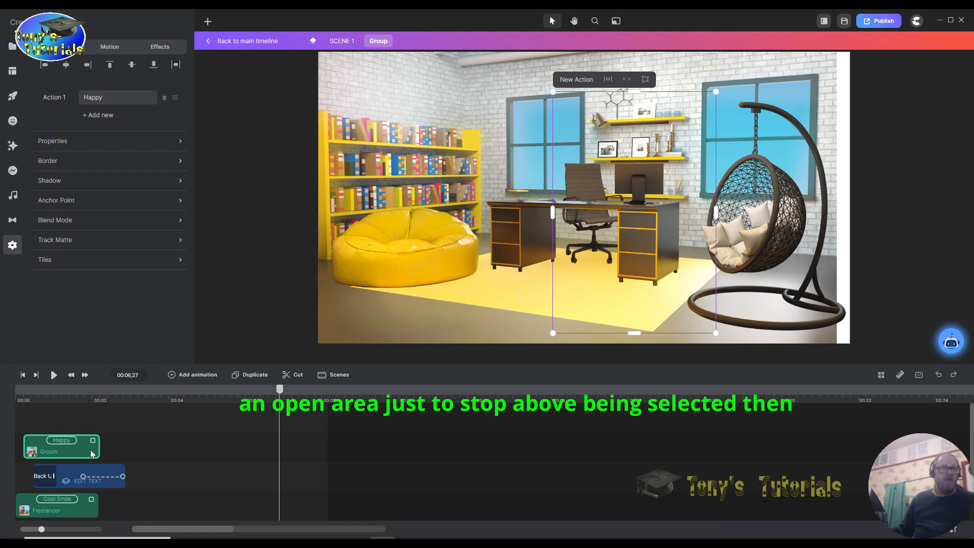
right_click(90, 450)
click(110, 439)
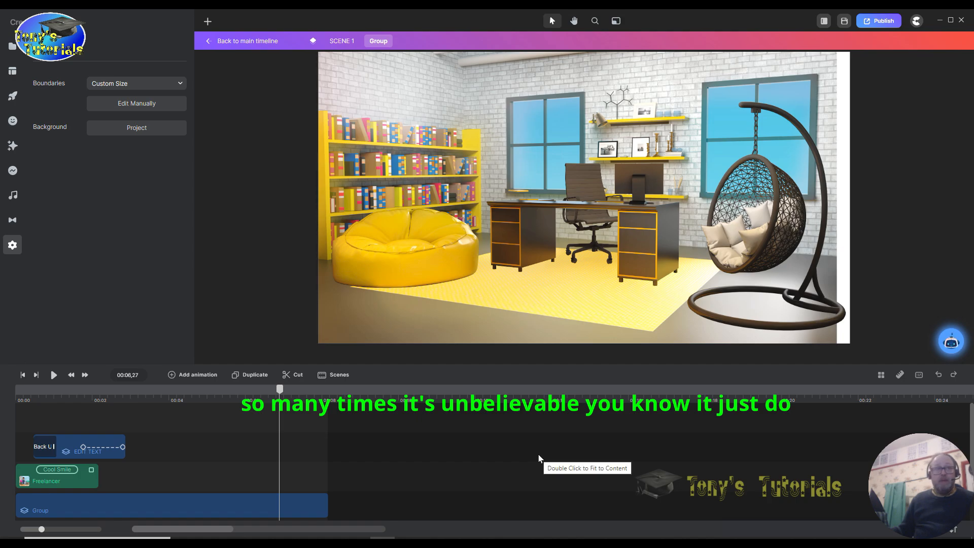
Play the group from the start to check the scene with the original Freelancer character
click(23, 375)
click(54, 375)
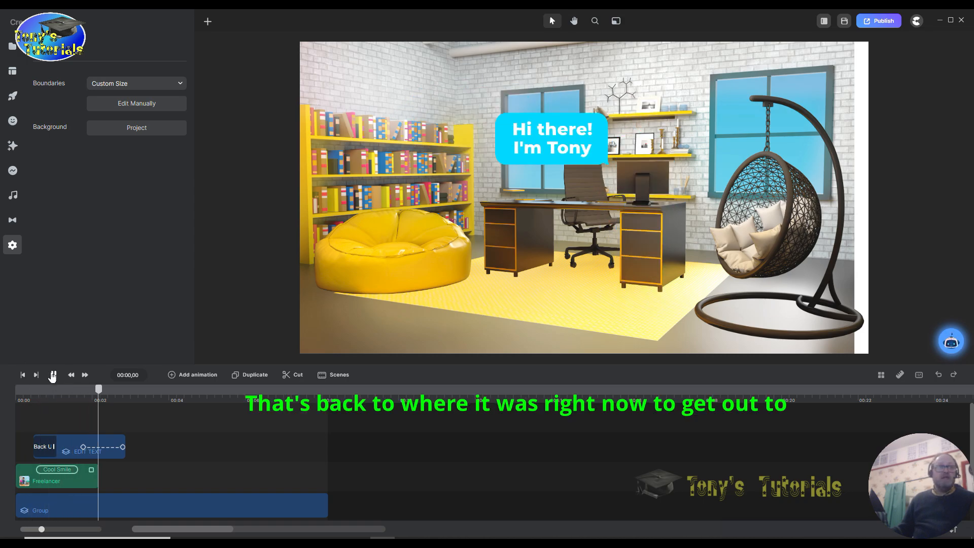
click(53, 375)
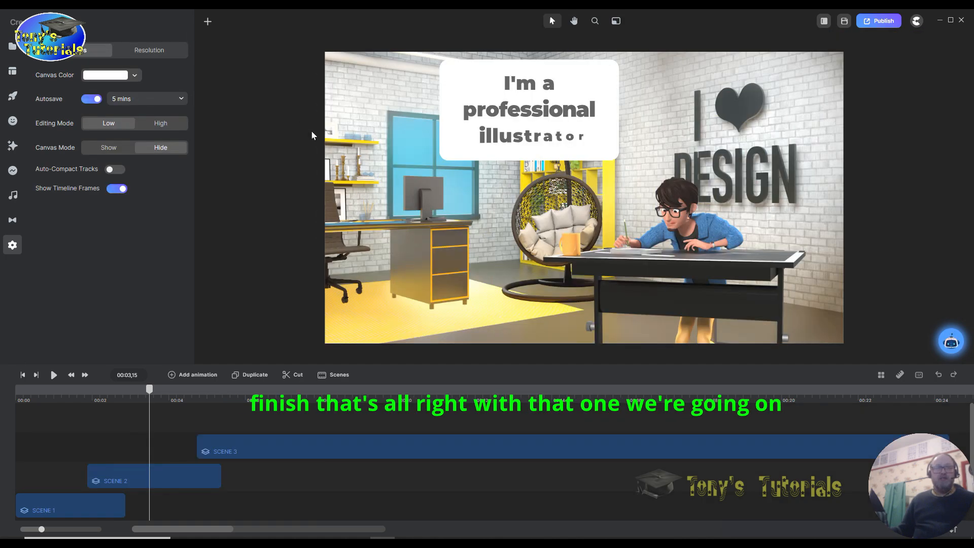
In Scene 2's text, change the first line to "I'm an", with the playhead at 00:04,01
mouse_move(148, 398)
mouse_down()
mouse_move(102, 382)
mouse_move(65, 391)
mouse_move(156, 397)
mouse_up()
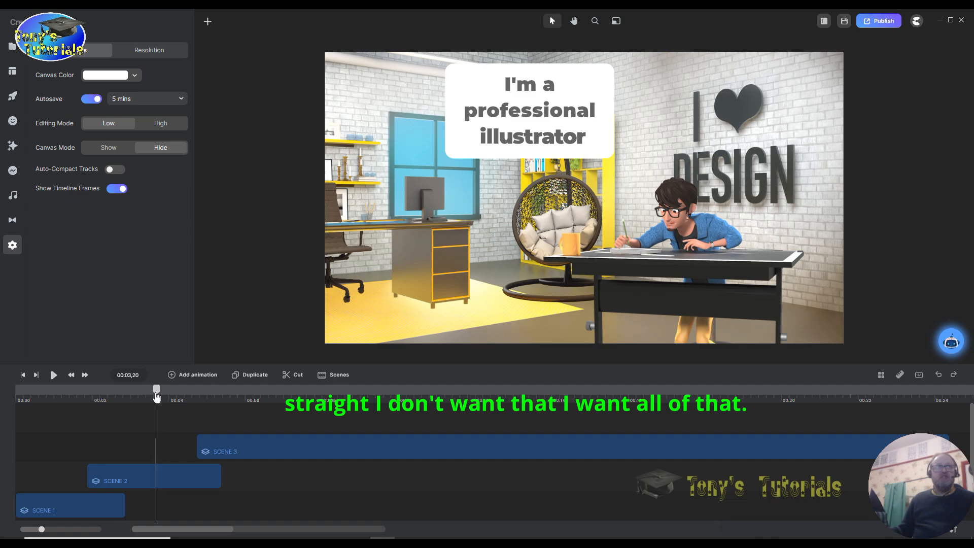
click(156, 482)
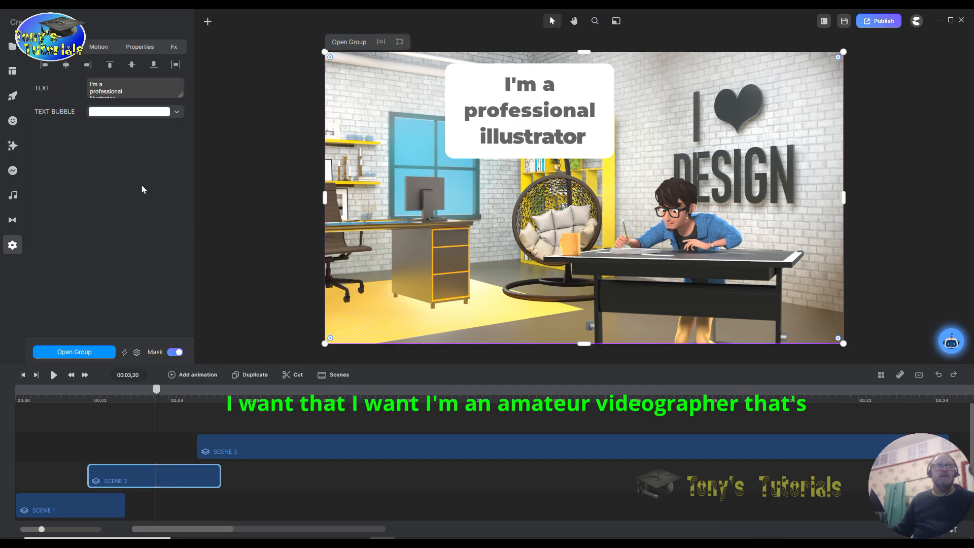
click(144, 93)
drag(156, 401, 170, 401)
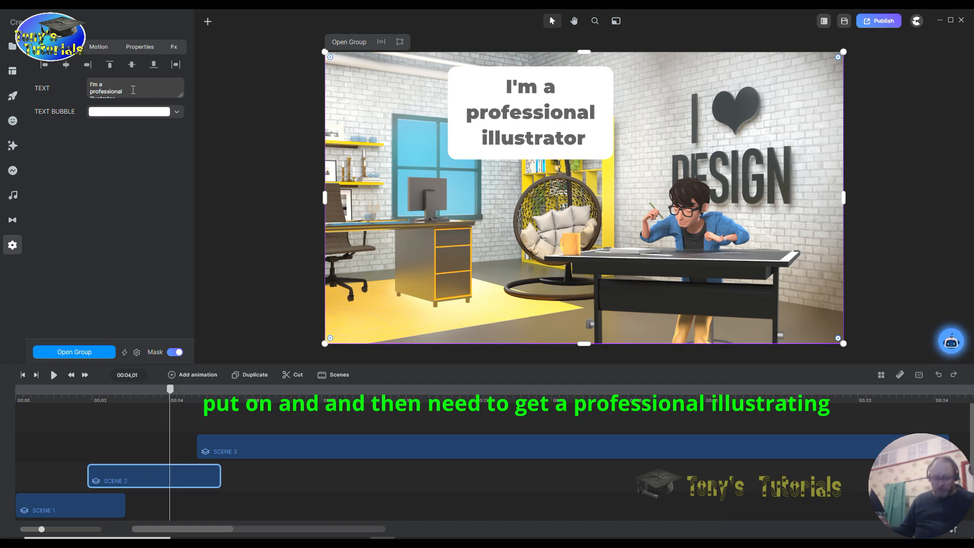
key(BackSpace)
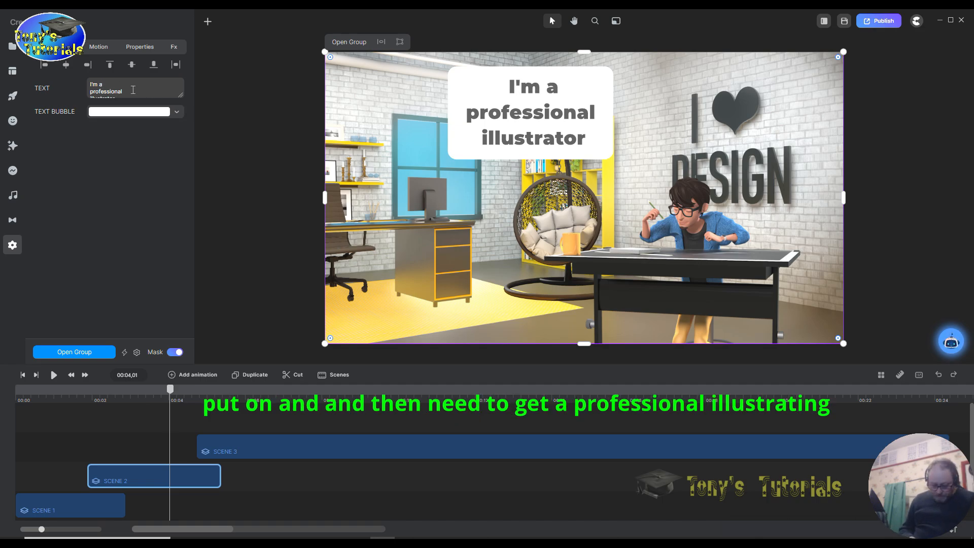
text(n)
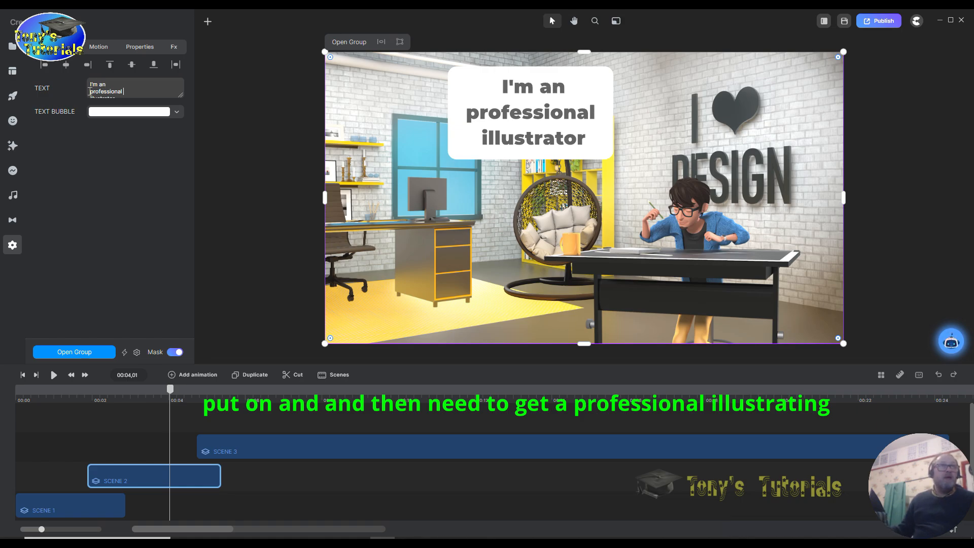
Replace "professional illustrator" in Scene 2's text with "amateur" and "videographer" on separate lines
drag(92, 92, 129, 94)
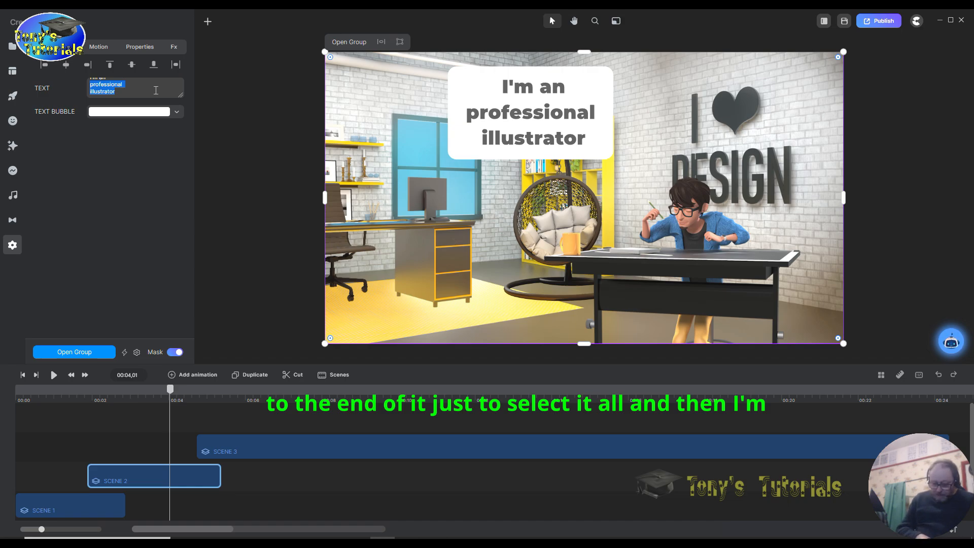
text(am)
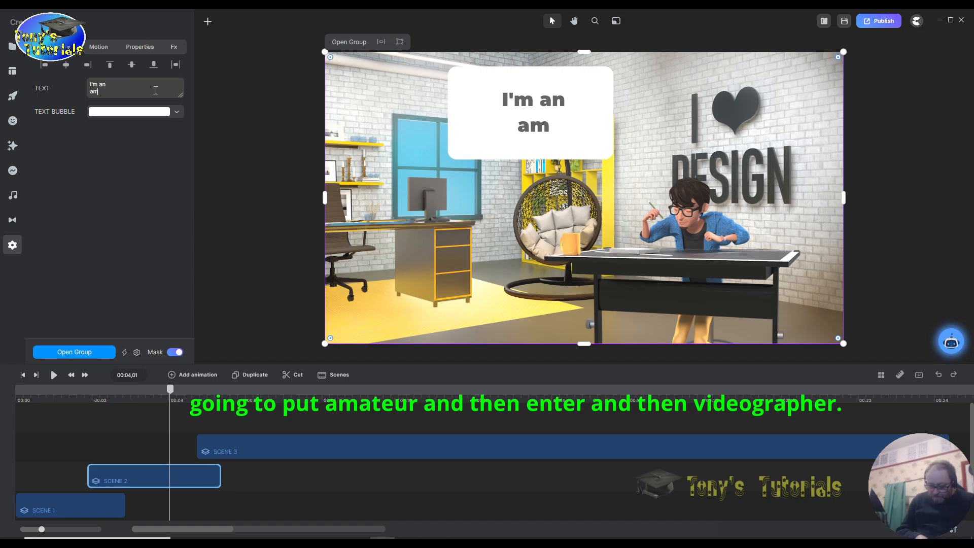
text(ateur)
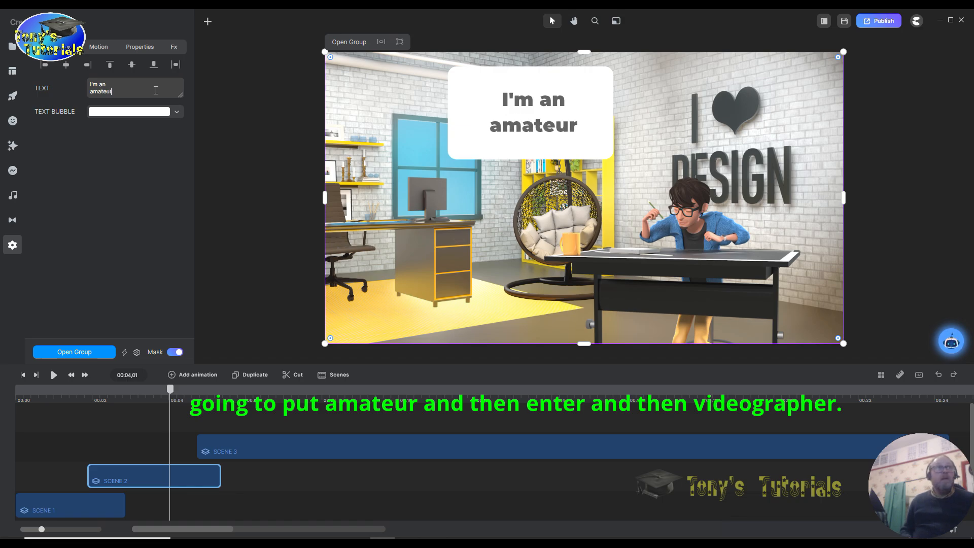
key(Return)
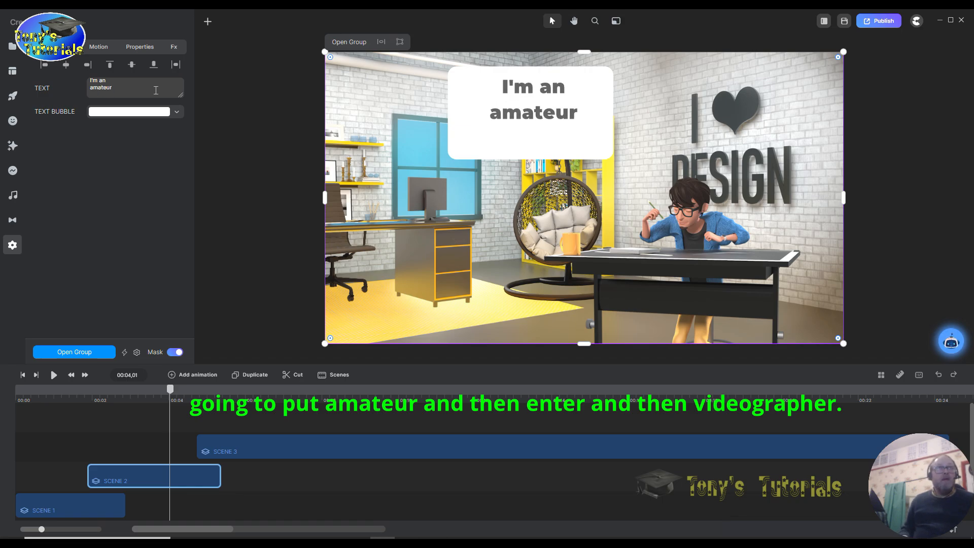
text(video)
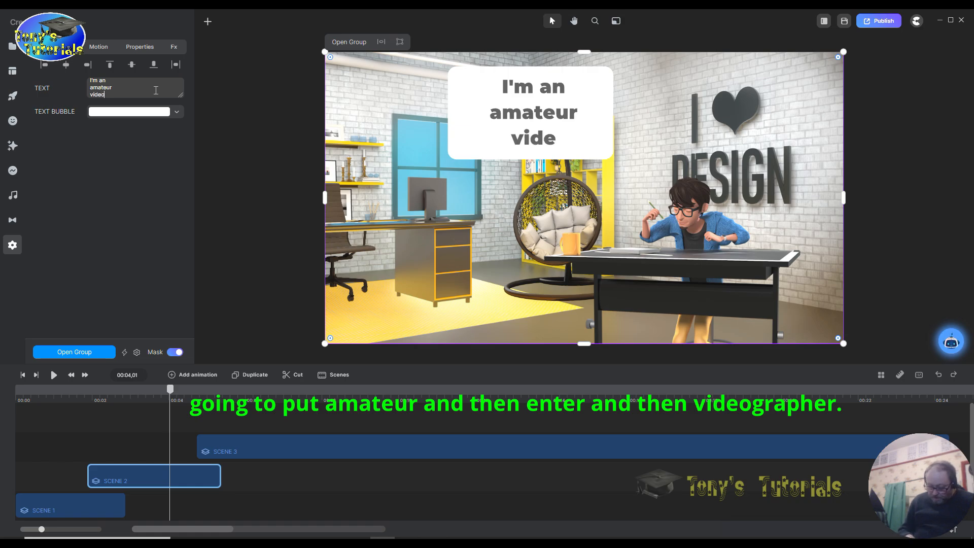
text(grapher)
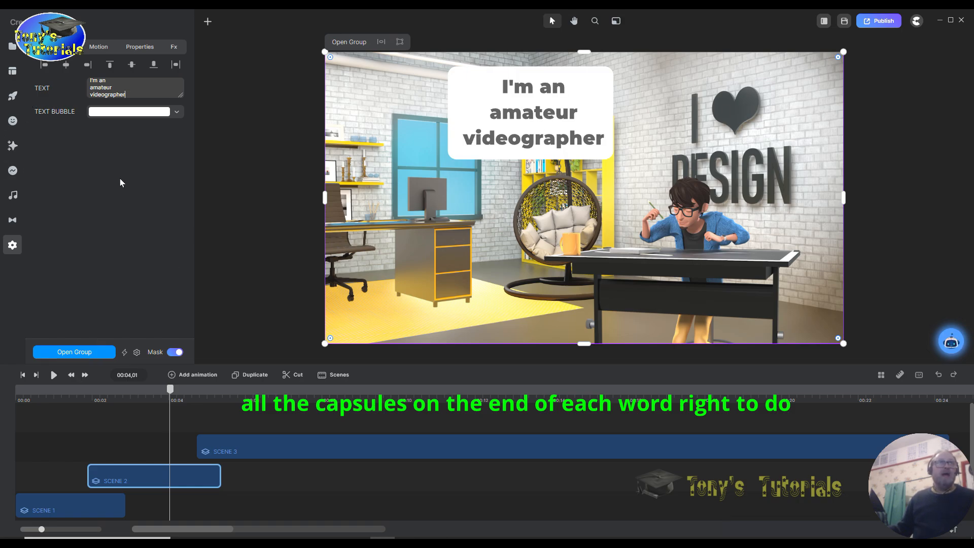
Capitalise each word of Scene 2's text and align it left
click(42, 91)
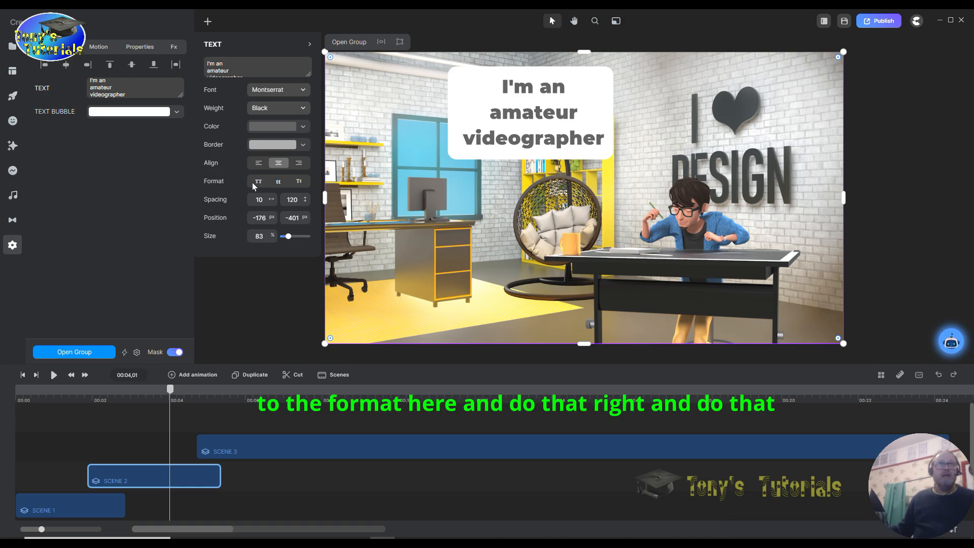
click(300, 182)
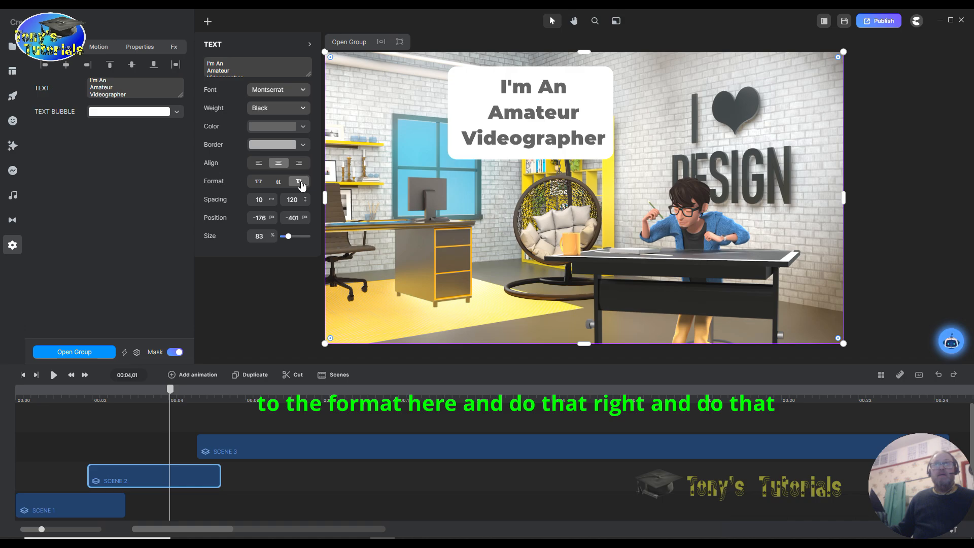
click(258, 163)
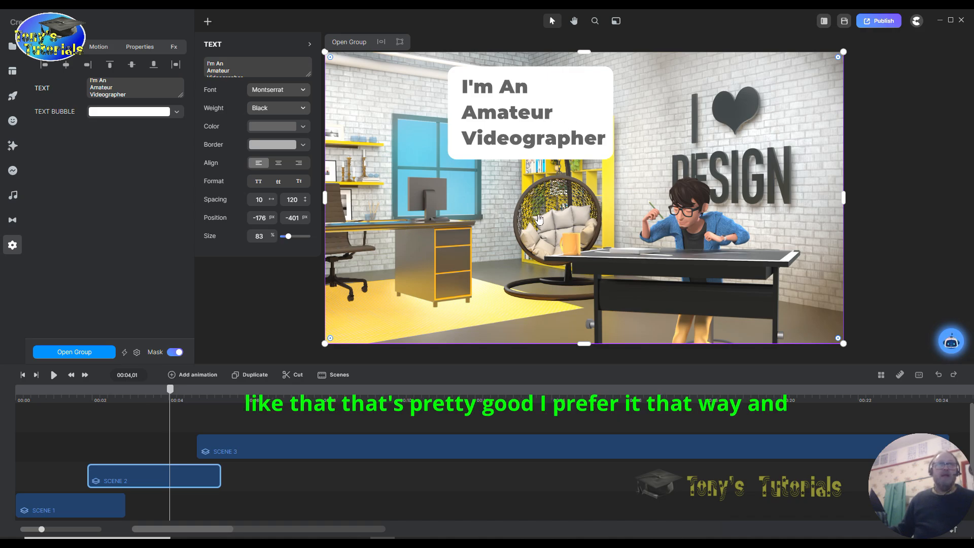
Set Scene 2's text bubble to light blue 98ebf9 and preview the scene at 00:04,11
click(126, 114)
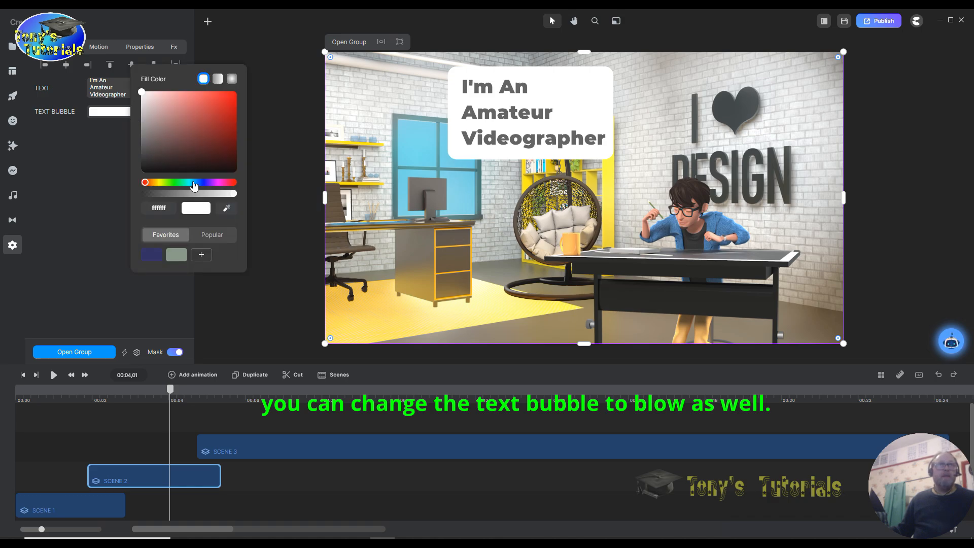
click(191, 182)
drag(214, 93, 178, 92)
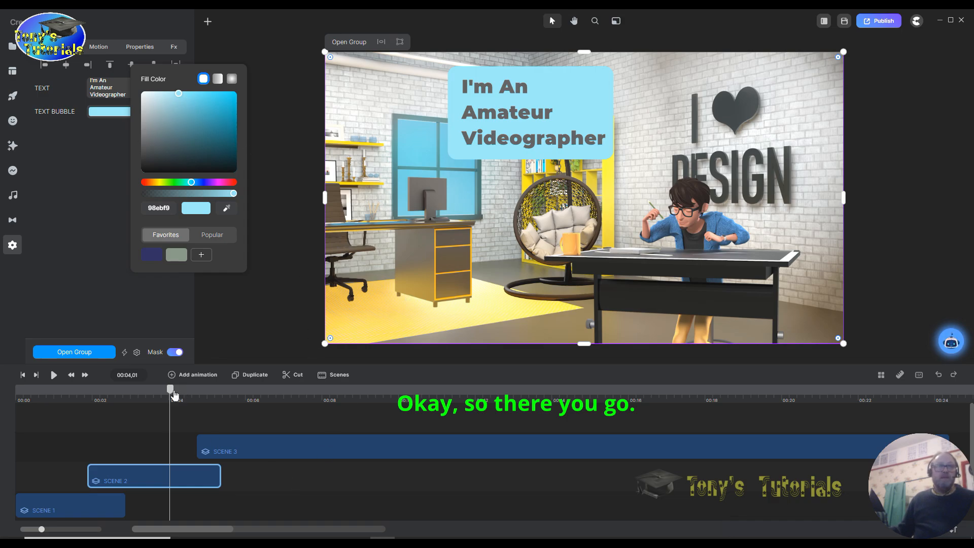
drag(173, 395, 183, 395)
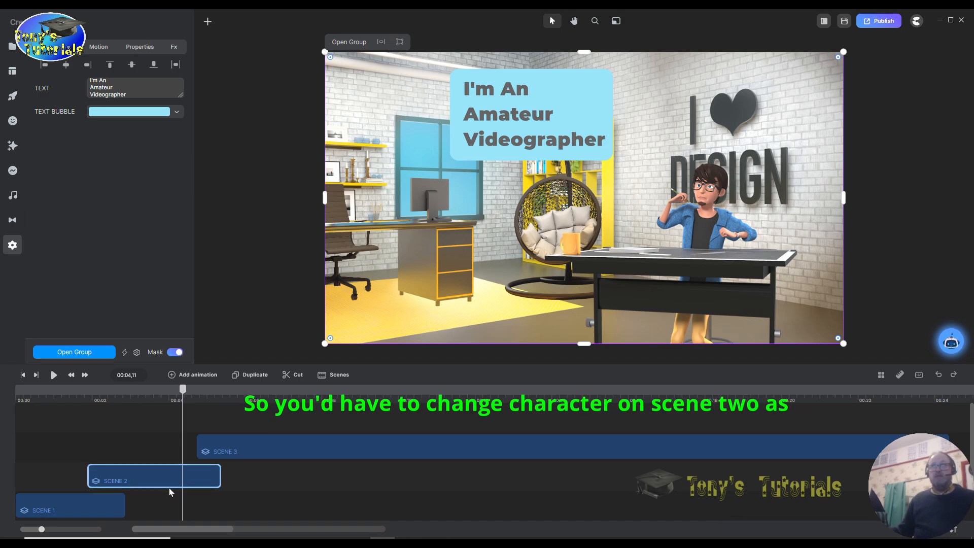
Inspect the Freelancer character's settings inside Scene 2's nested group and return to the main timeline
click(354, 43)
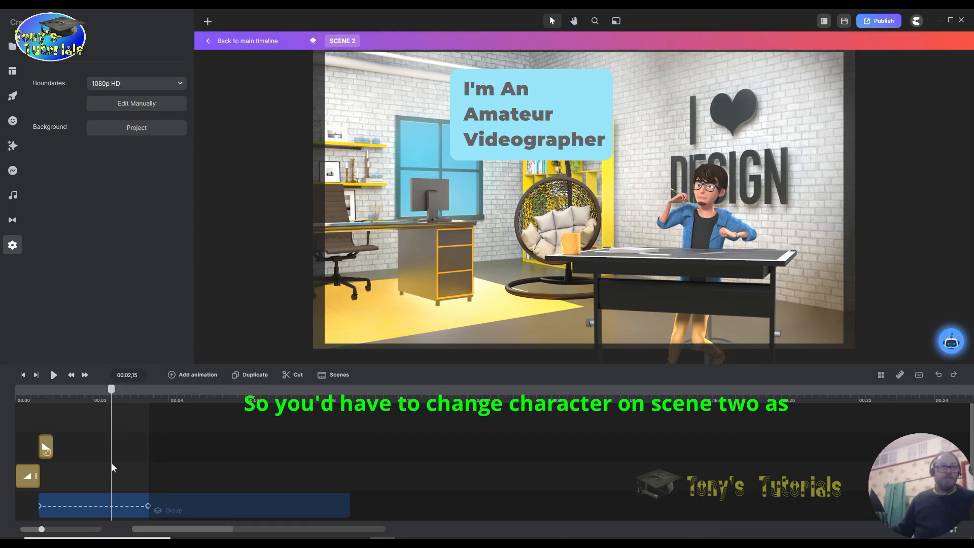
scroll(163, 446, down, 2)
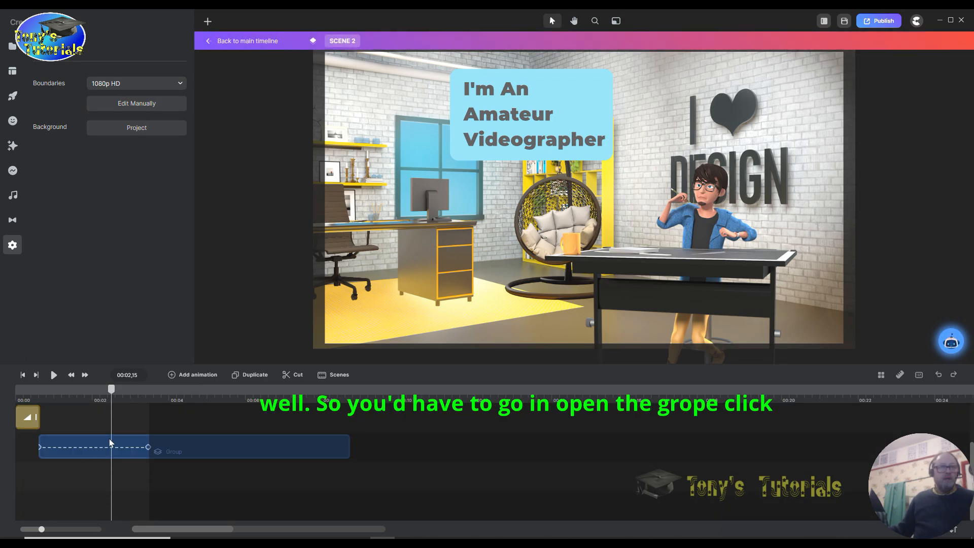
double_click(120, 436)
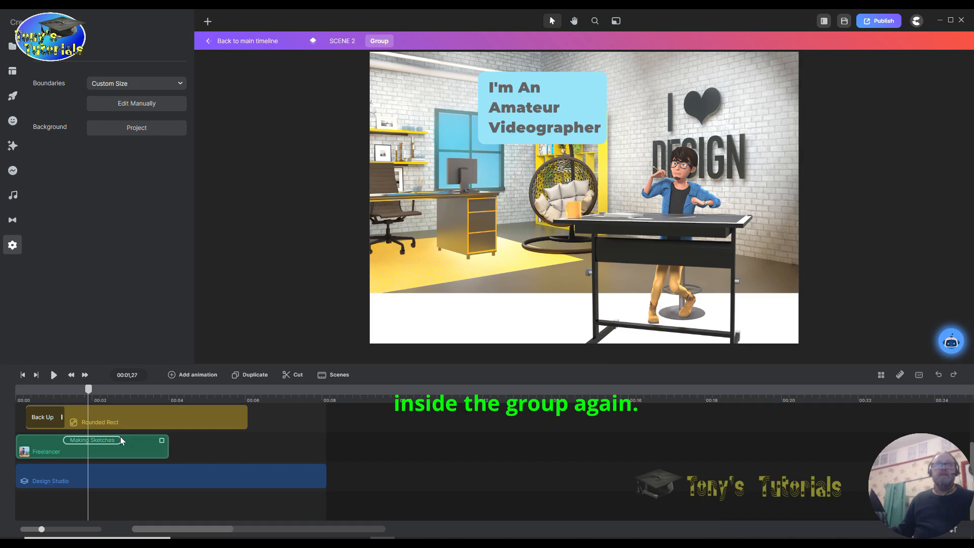
click(52, 452)
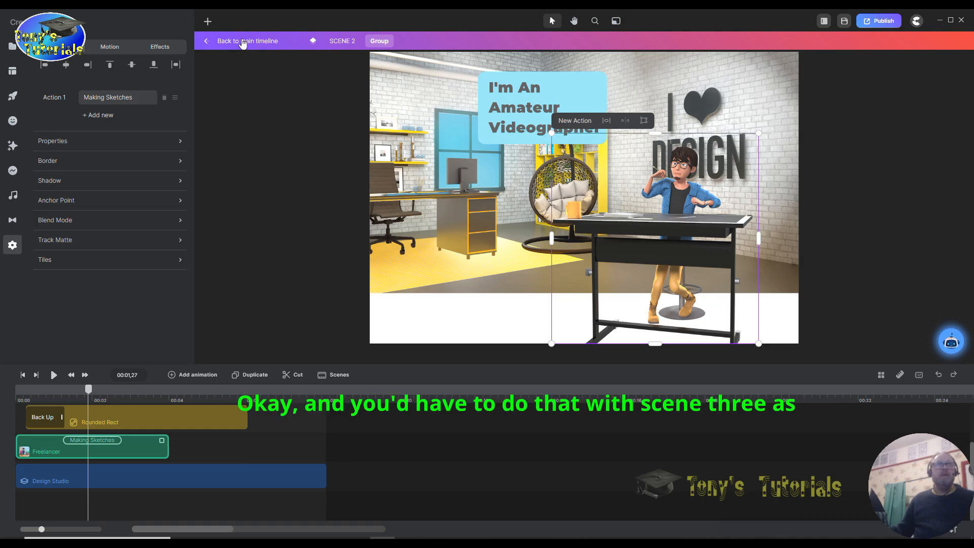
click(244, 41)
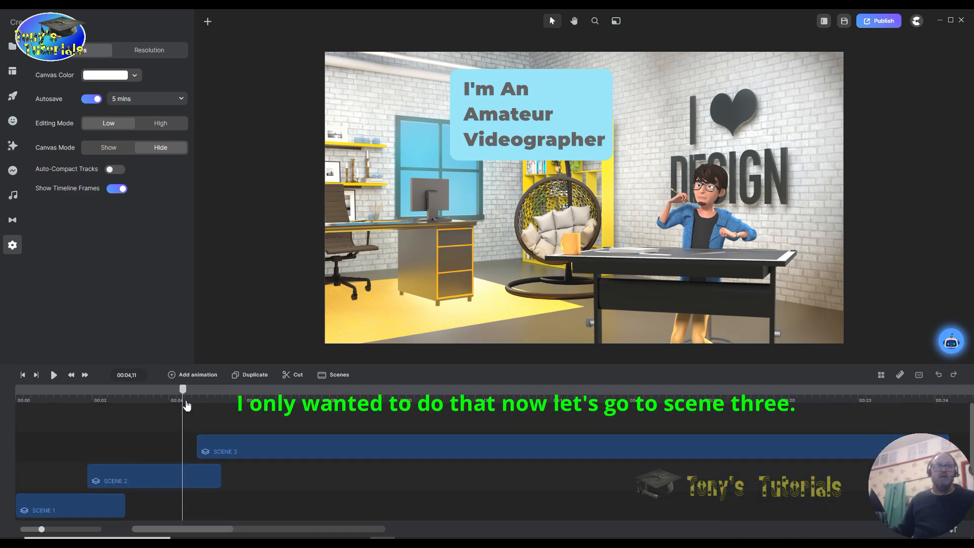
Replace the word "logo" with "videos" in Scene 3's first text, with the playhead at 00:07,07
drag(183, 390, 295, 405)
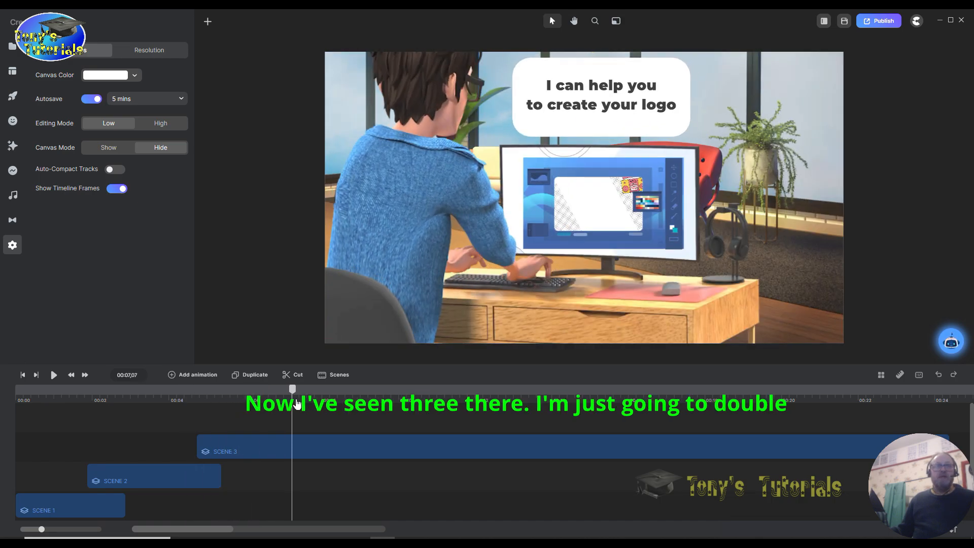
click(288, 452)
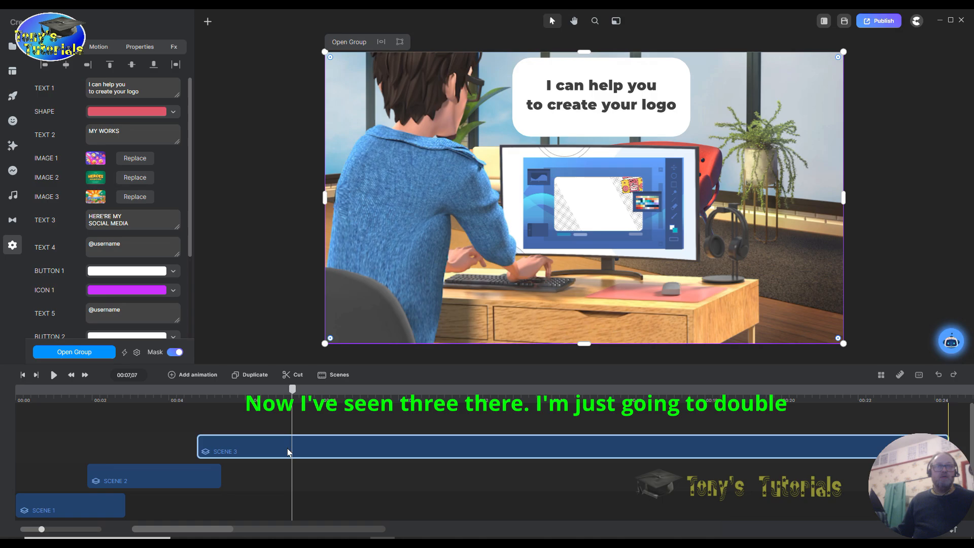
double_click(288, 452)
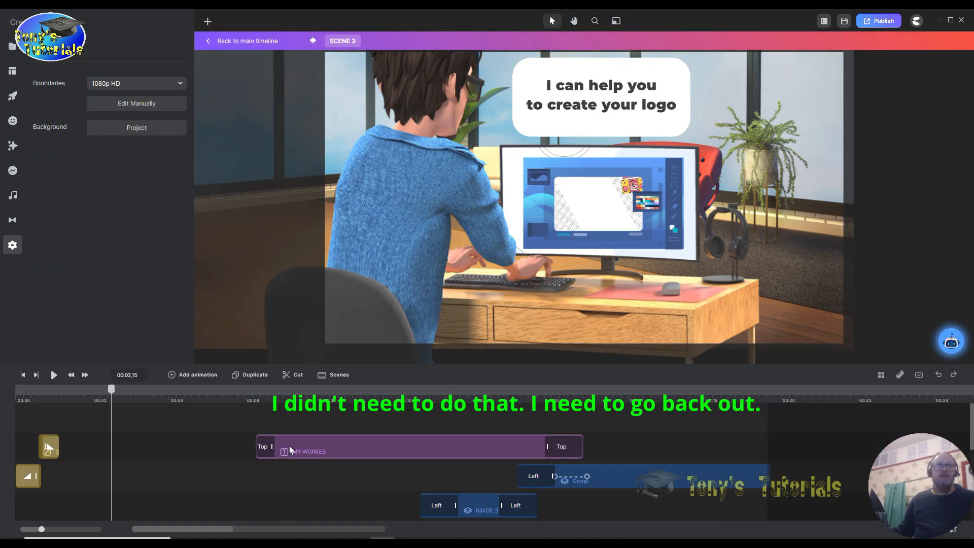
click(247, 42)
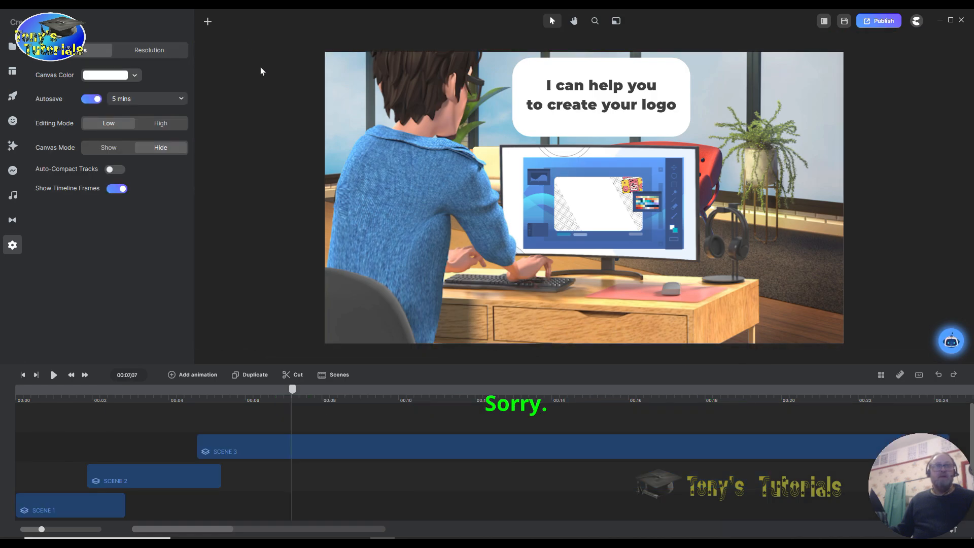
click(275, 447)
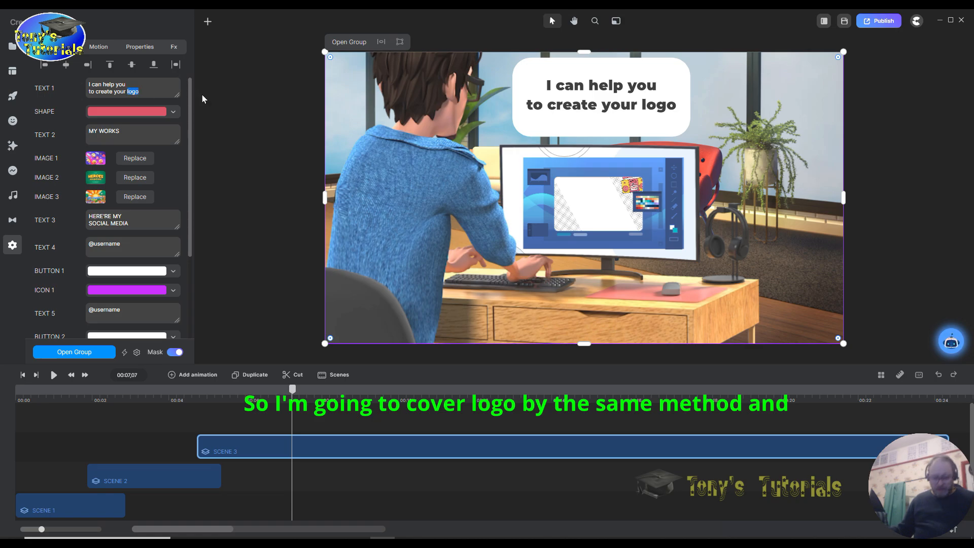
text(v)
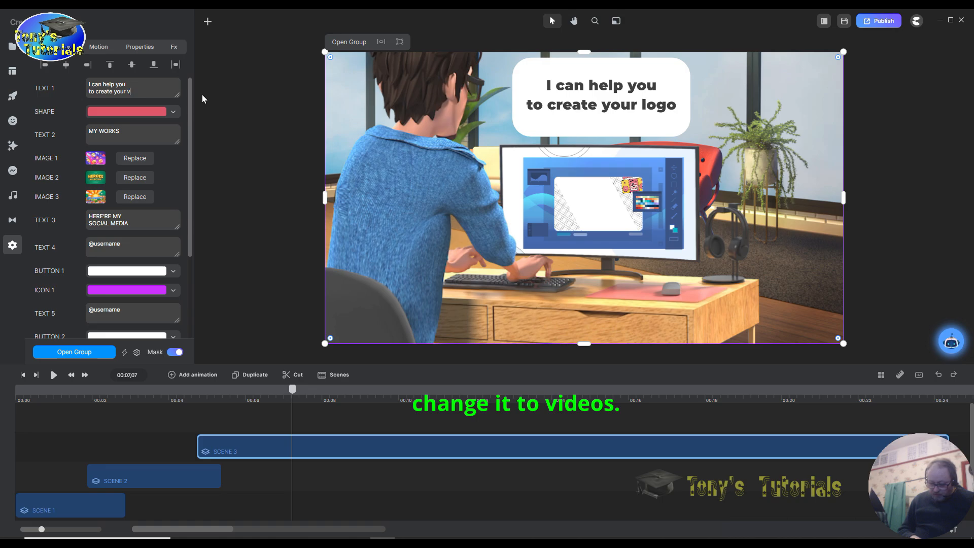
text(ideos)
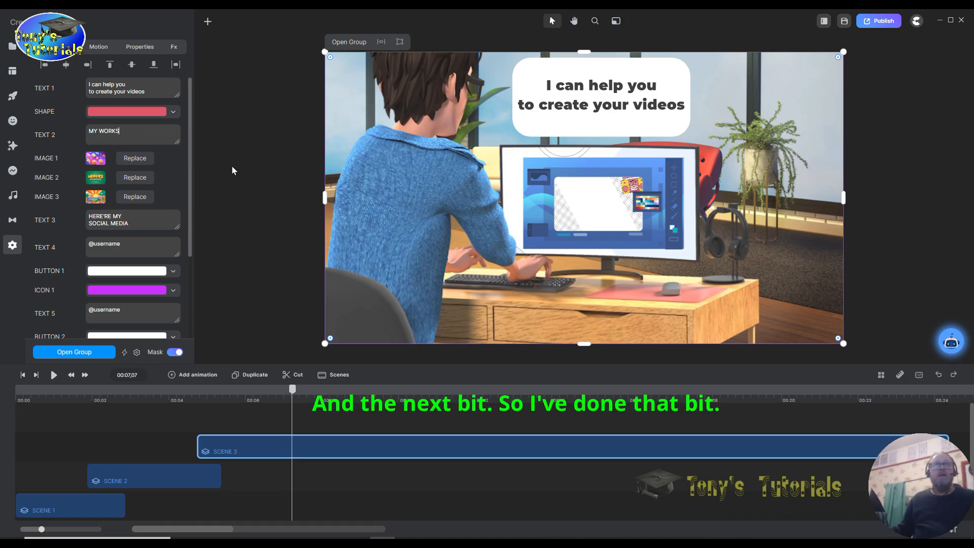
Change Scene 3's second text to "MY Video Creations", with the playhead at 00:11,05
drag(293, 391, 327, 391)
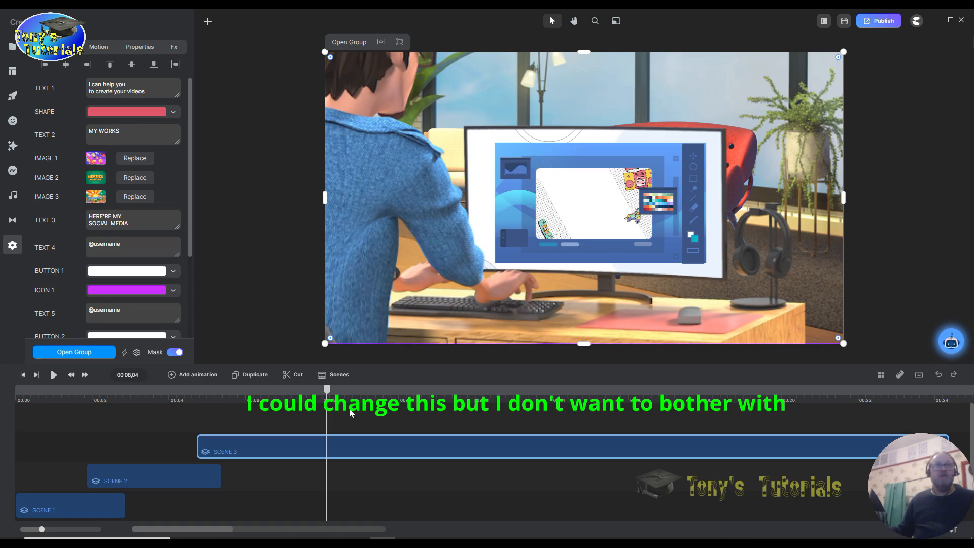
drag(328, 392, 447, 406)
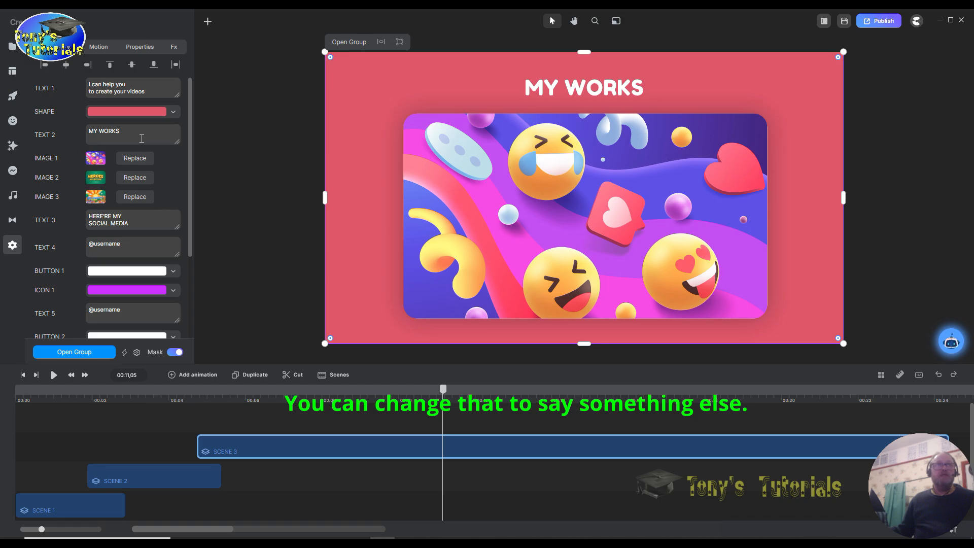
drag(121, 131, 108, 128)
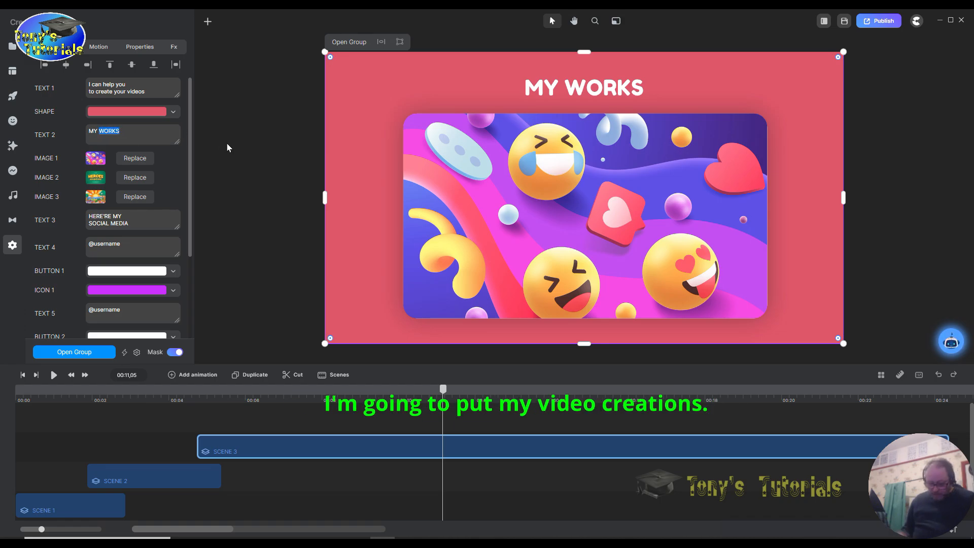
text(Video )
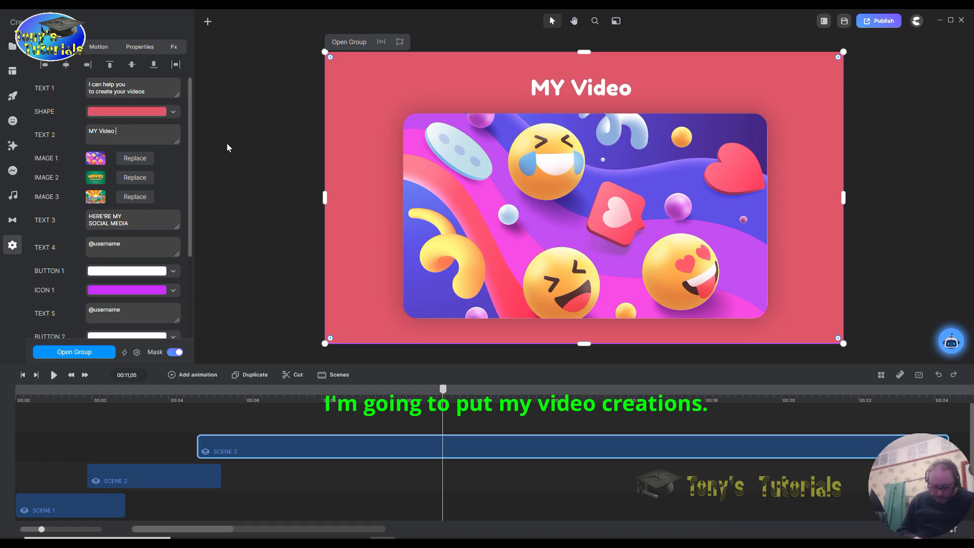
text(Cre)
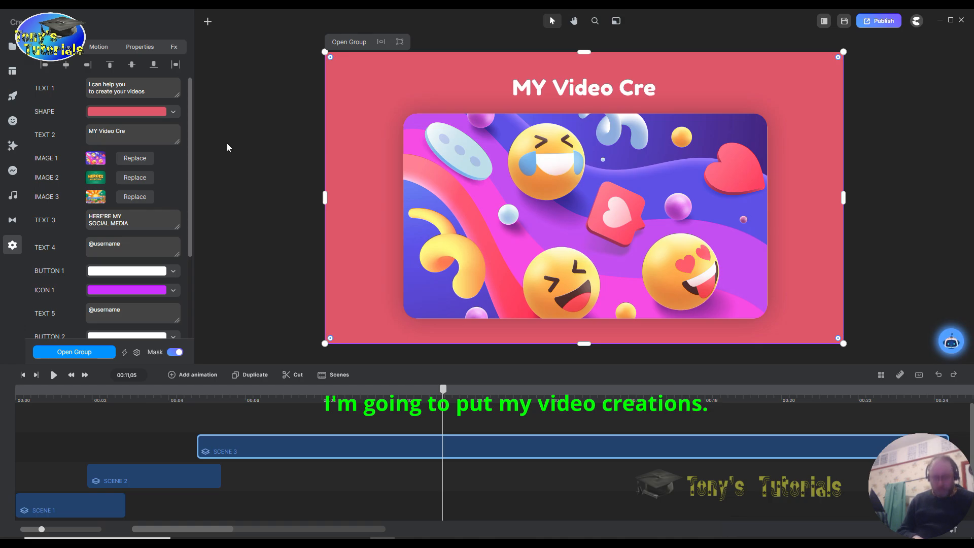
text(ations)
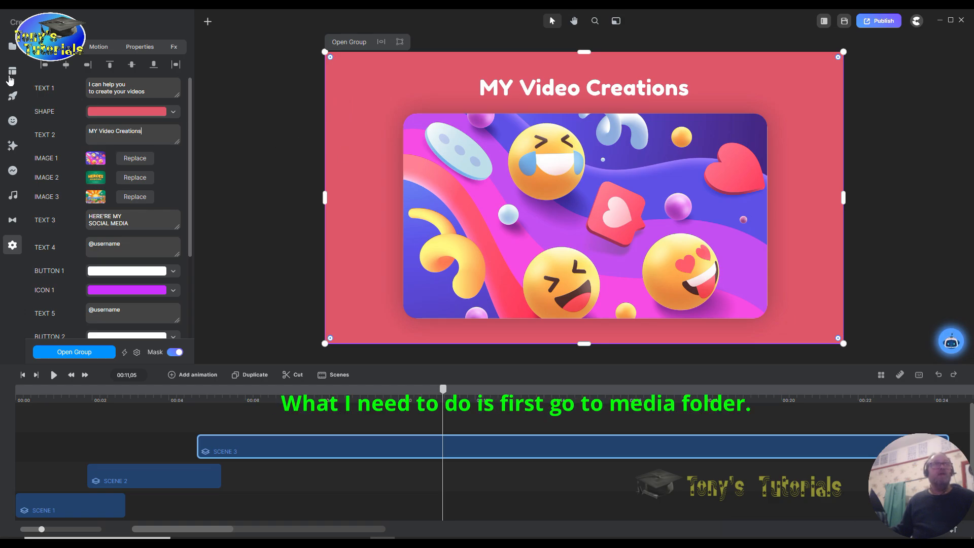
Add the dancing woman video from the global media to the canvas at 00:11,05 and preview it until 00:14,29
click(14, 48)
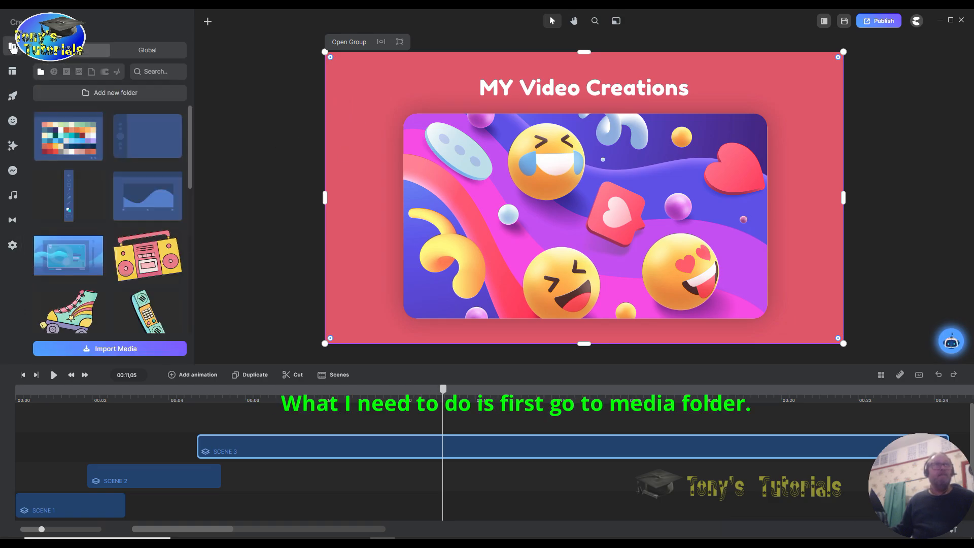
click(157, 52)
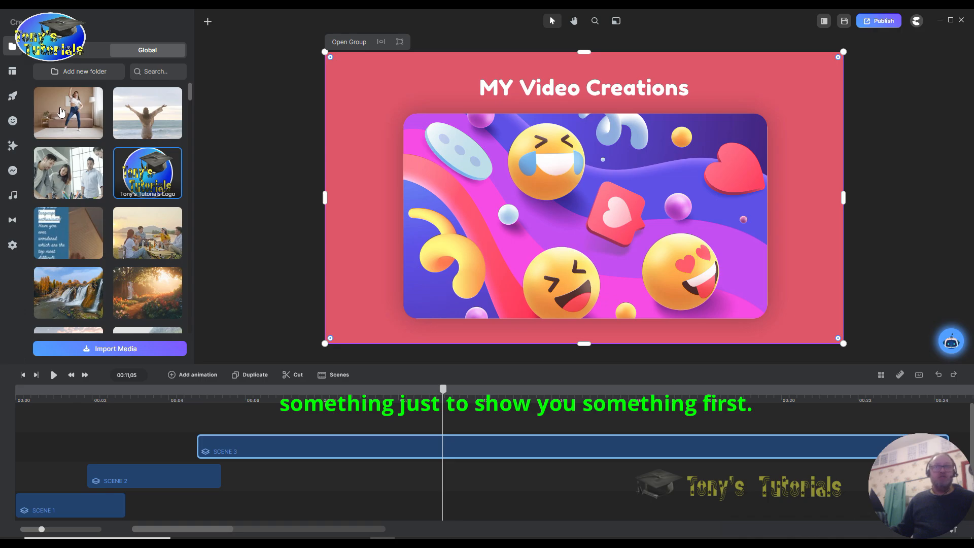
drag(61, 110, 376, 153)
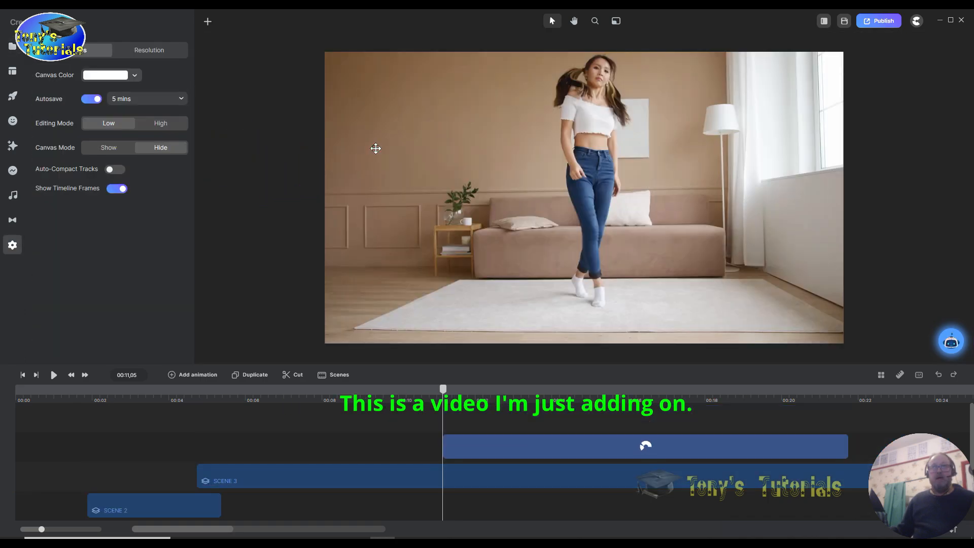
click(53, 376)
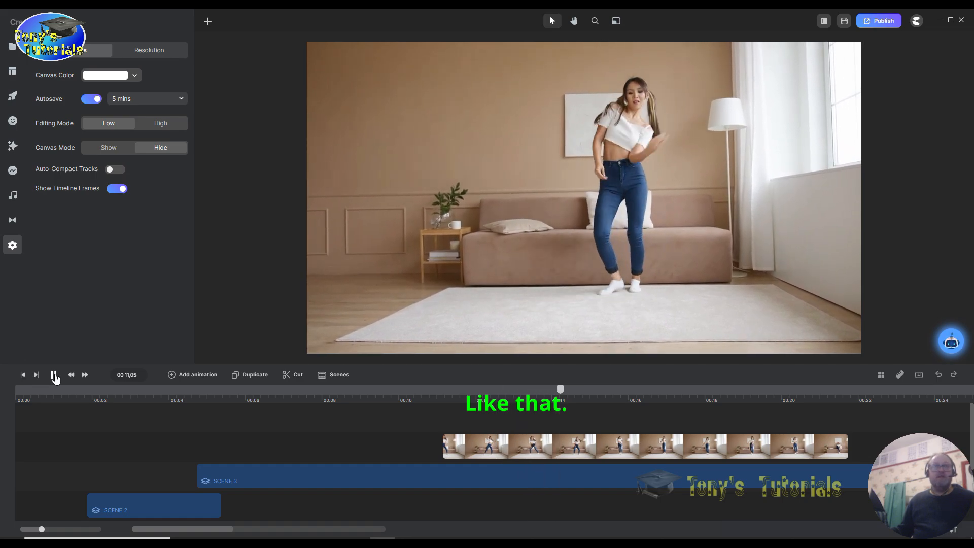
click(54, 375)
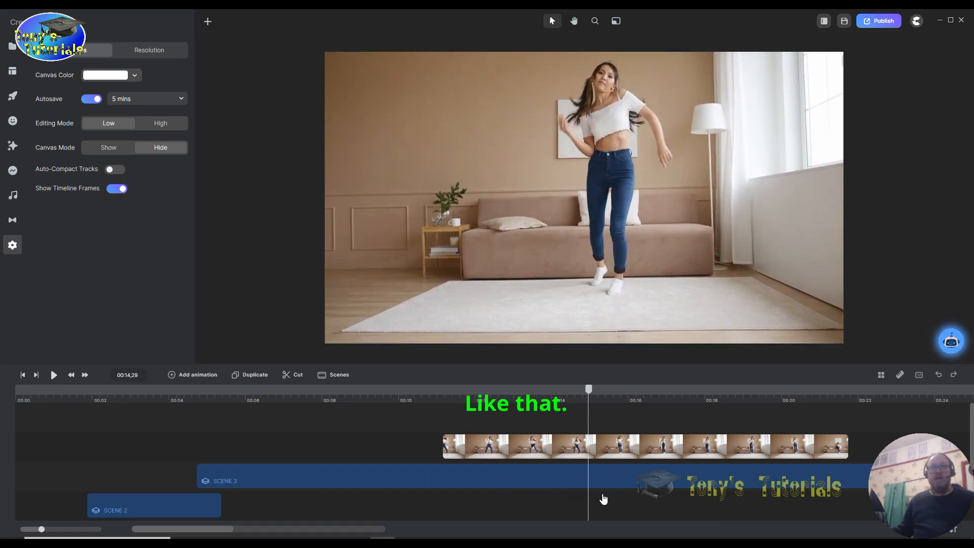
Delete the dancing woman video from the timeline
click(519, 445)
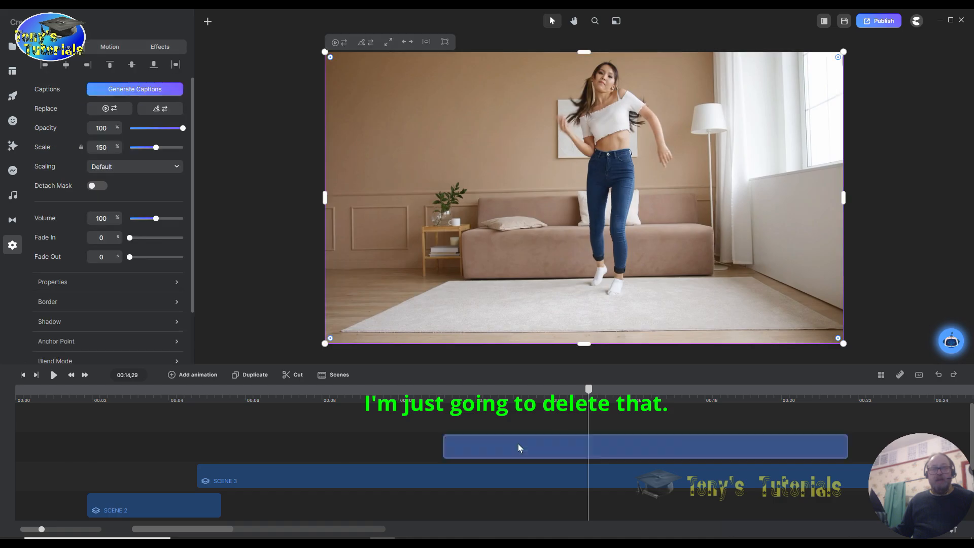
right_click(523, 447)
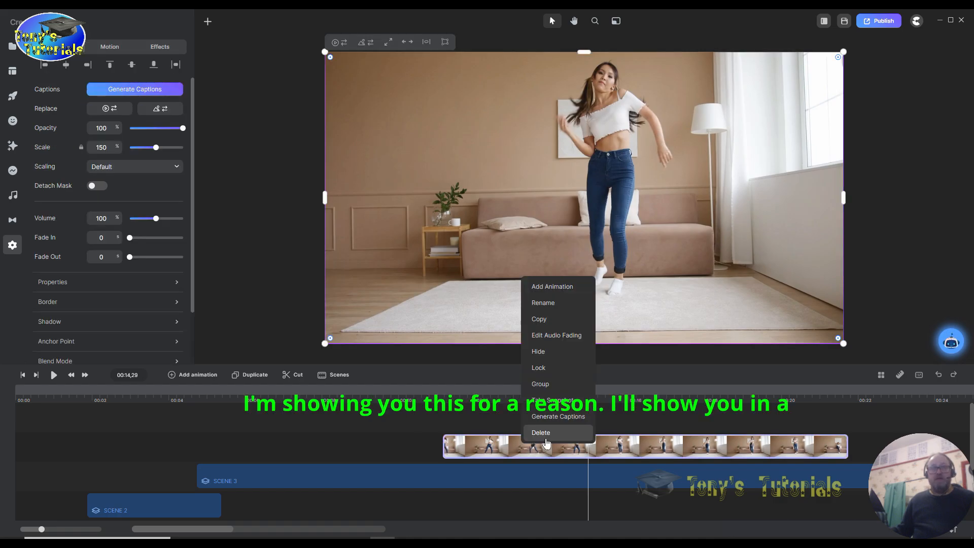
click(541, 433)
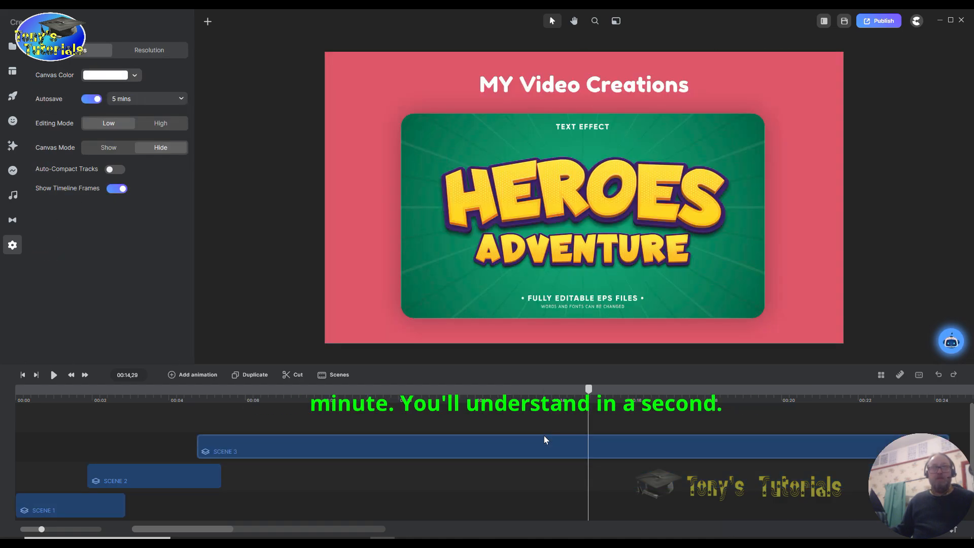
Replace Scene 3's Image 1 with the rose bouquet picture "boss" from the global media, with the playhead at 00:12,14
drag(590, 392, 494, 396)
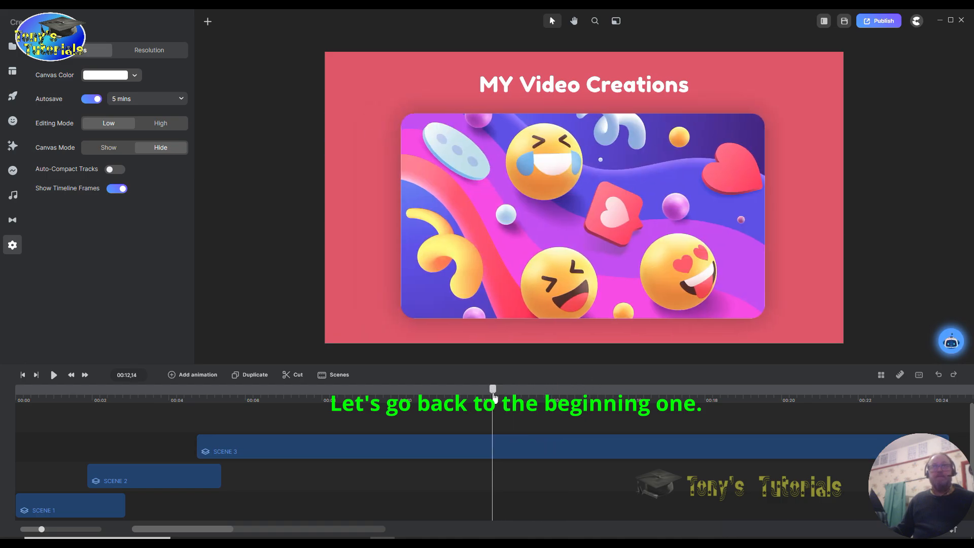
click(466, 451)
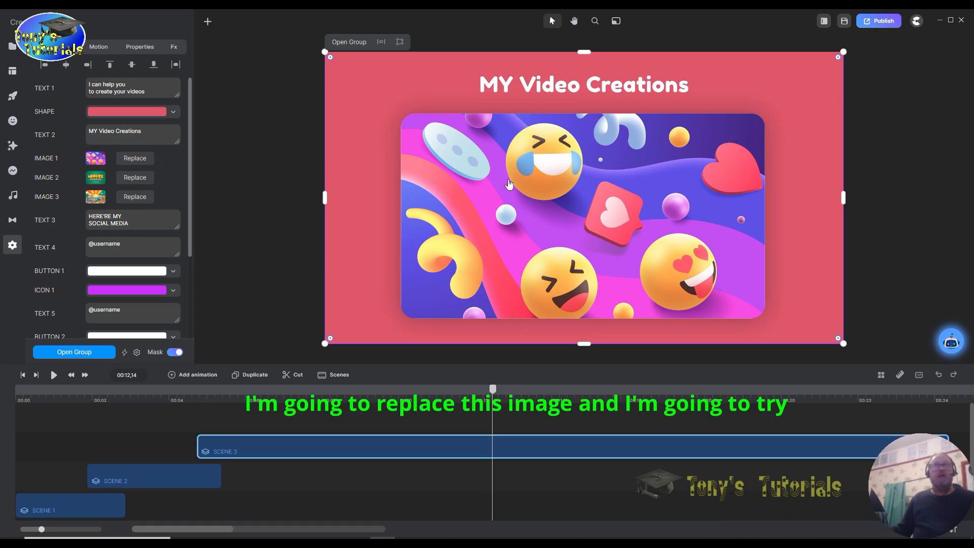
click(135, 159)
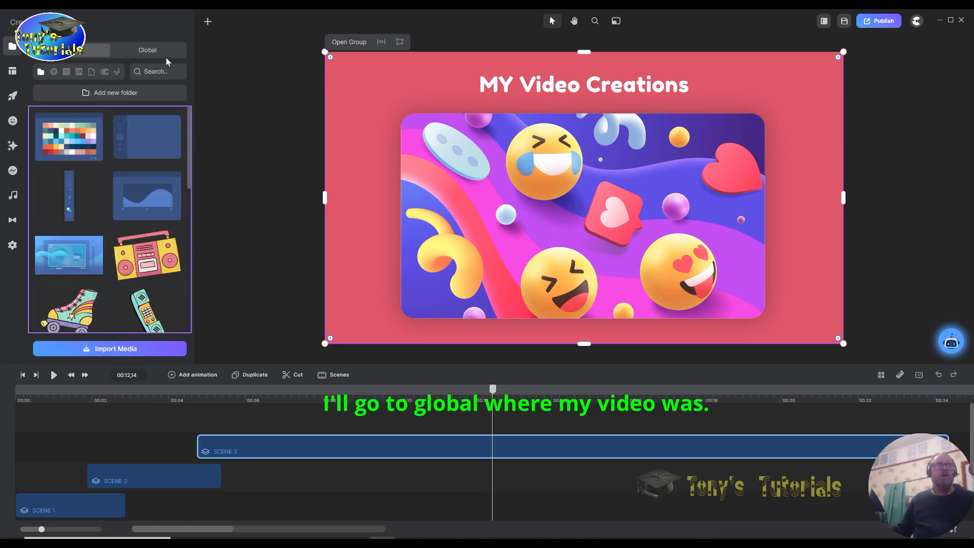
click(153, 53)
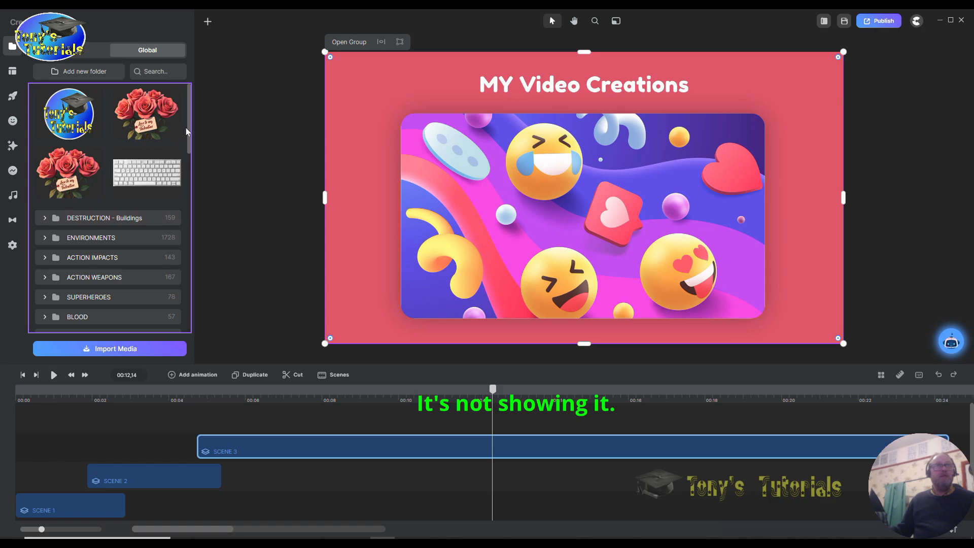
drag(188, 127, 193, 92)
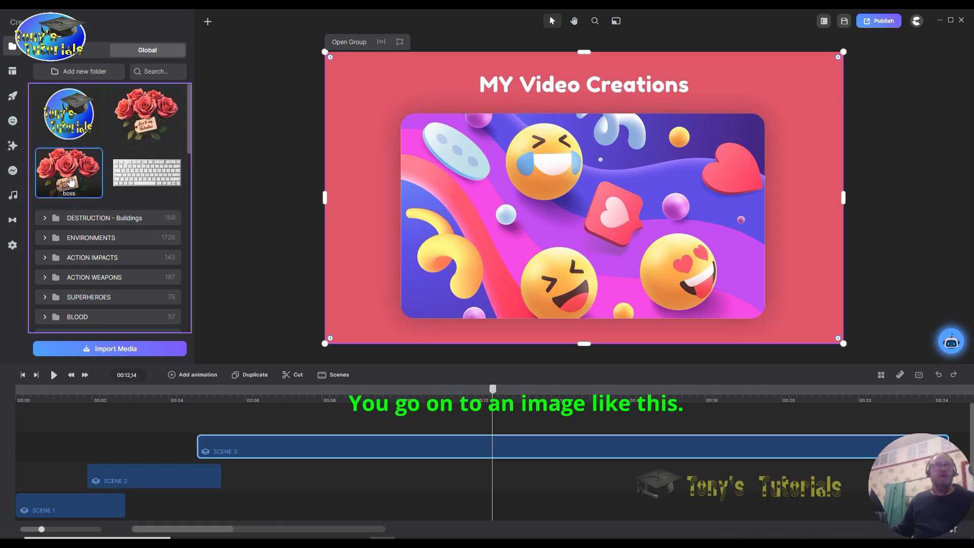
drag(70, 182, 650, 179)
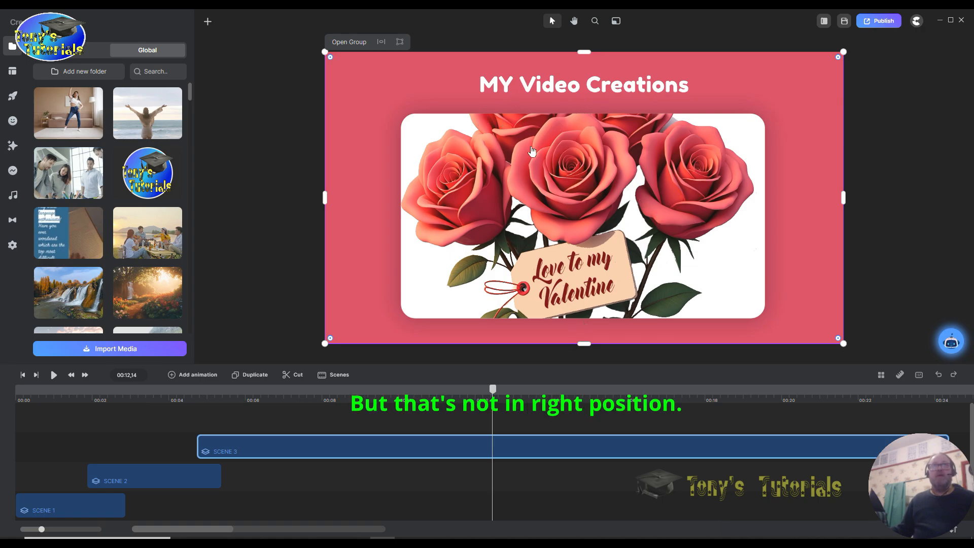
Open the rose picture nested in Scene 3's Image 1 group and move it down so the upper roses fit inside the frame
click(347, 45)
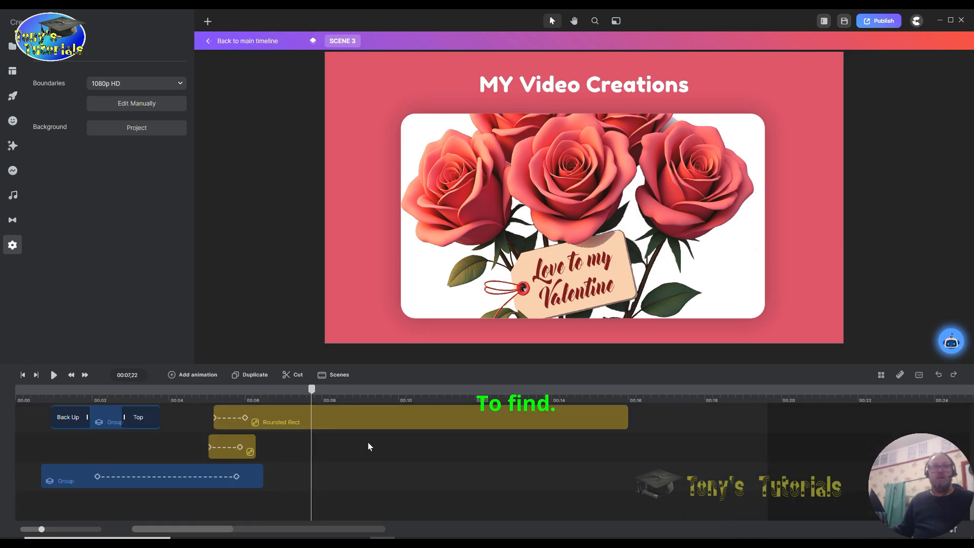
scroll(366, 438, up, 2)
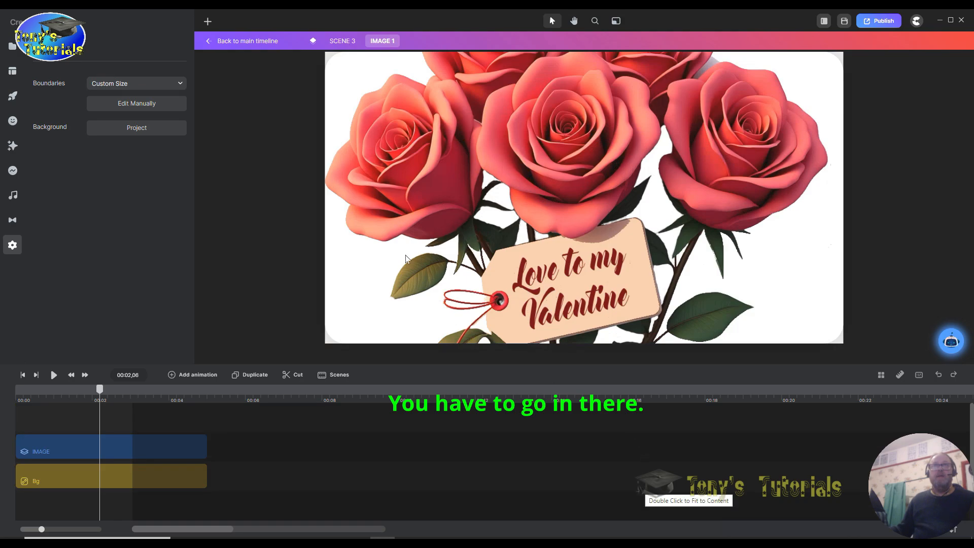
click(91, 457)
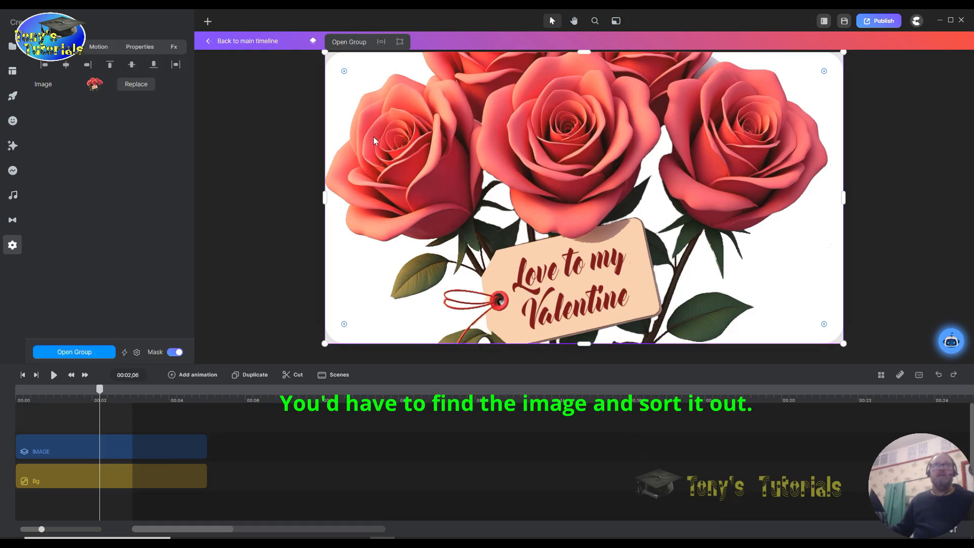
double_click(531, 153)
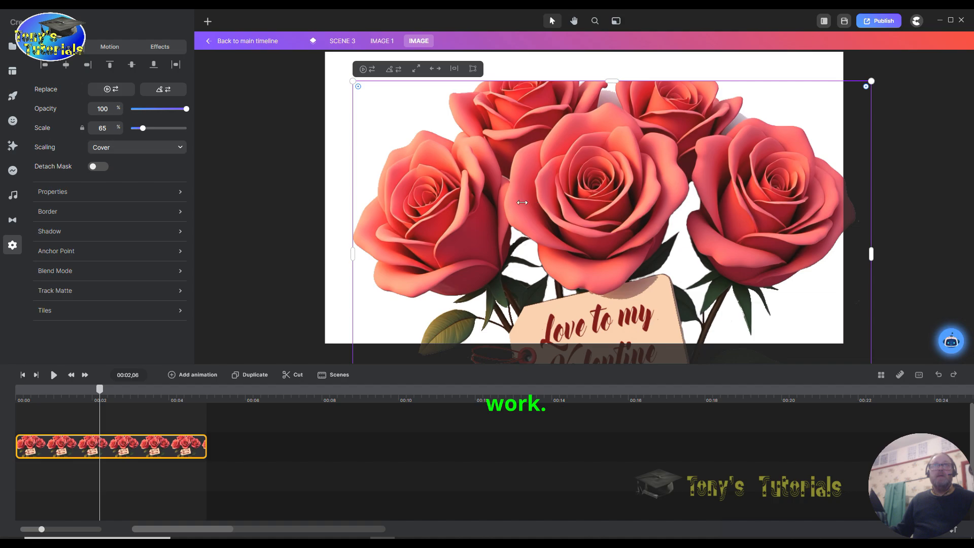
drag(610, 204, 593, 241)
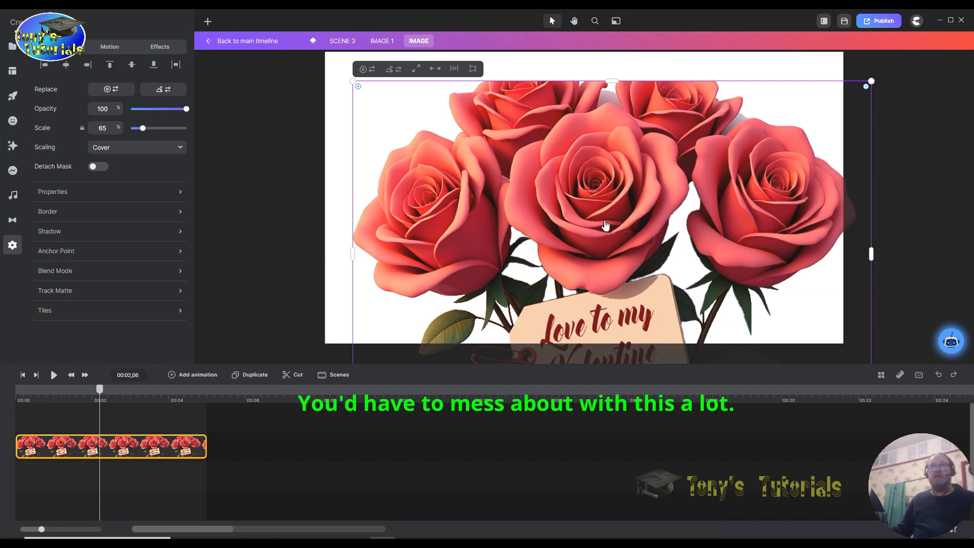
drag(534, 191, 534, 113)
drag(555, 220, 583, 172)
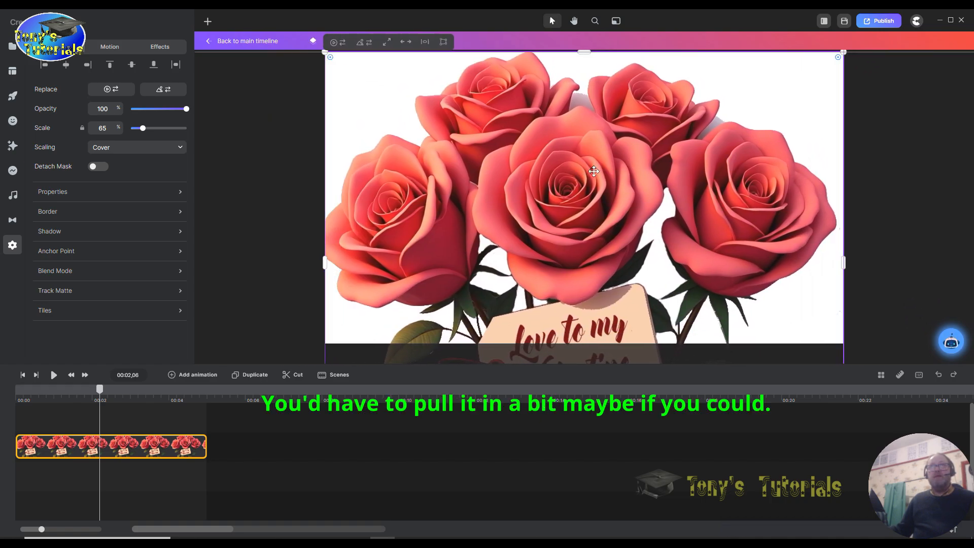
Scale the rose picture down to 51%, centre it near the frame's upper edge, and return to the main timeline
click(408, 42)
drag(587, 175, 580, 191)
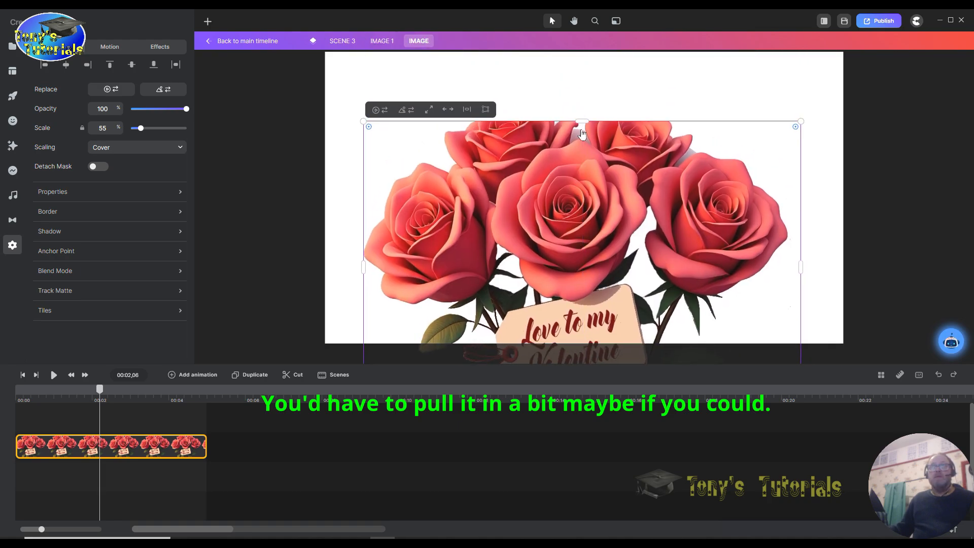
drag(582, 121, 582, 53)
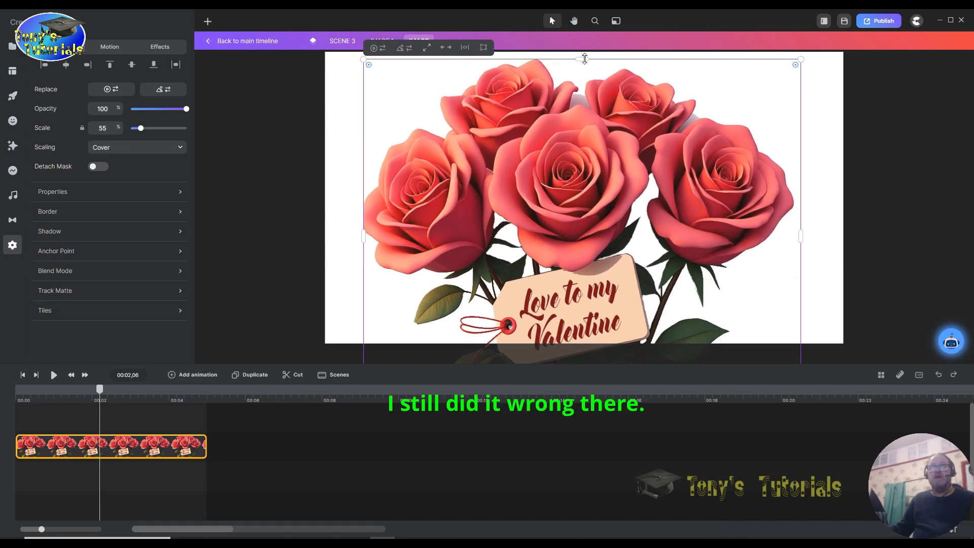
drag(580, 160, 580, 170)
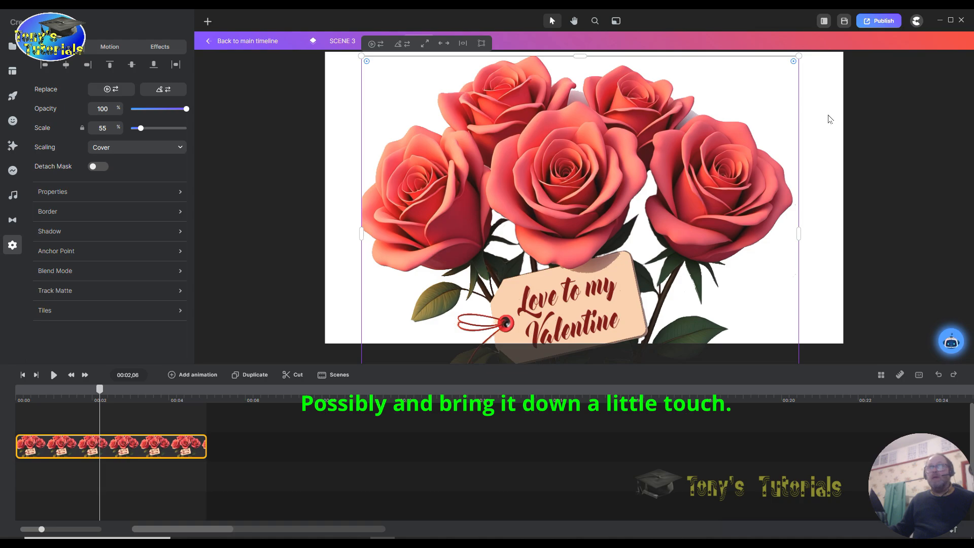
drag(799, 54, 766, 82)
drag(652, 191, 679, 164)
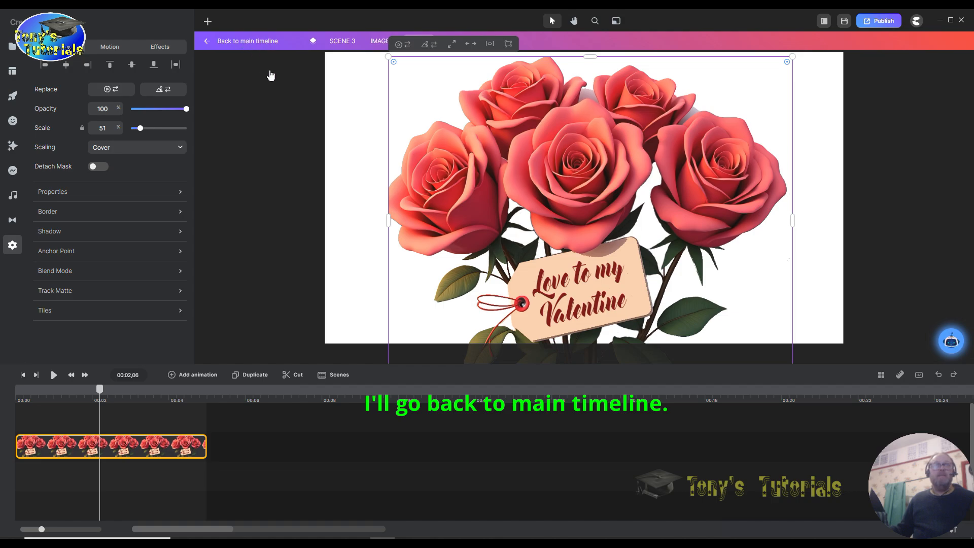
click(241, 40)
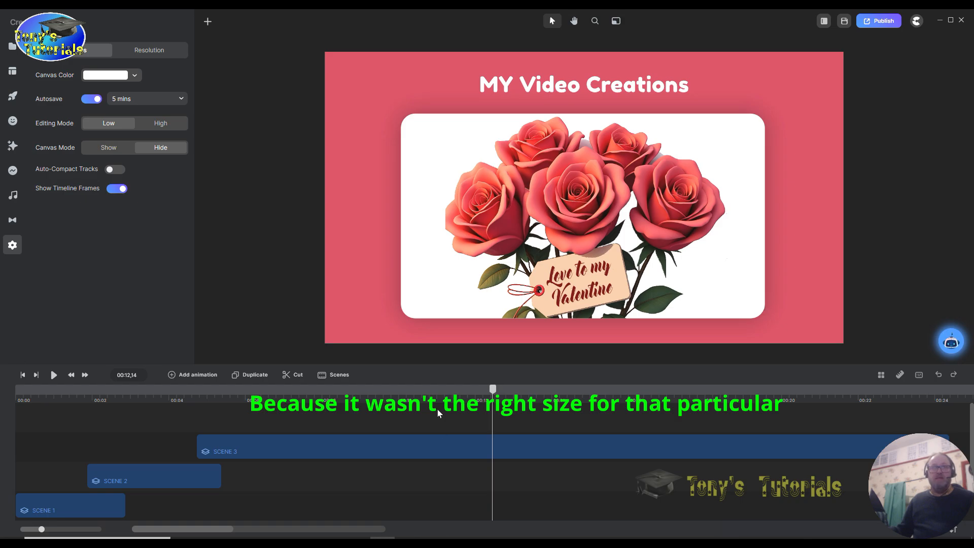
Open the Image 1 group inside Scene 3, with the main timeline's playhead at 00:12,03
mouse_move(486, 390)
mouse_down()
mouse_move(400, 400)
mouse_move(482, 407)
mouse_up()
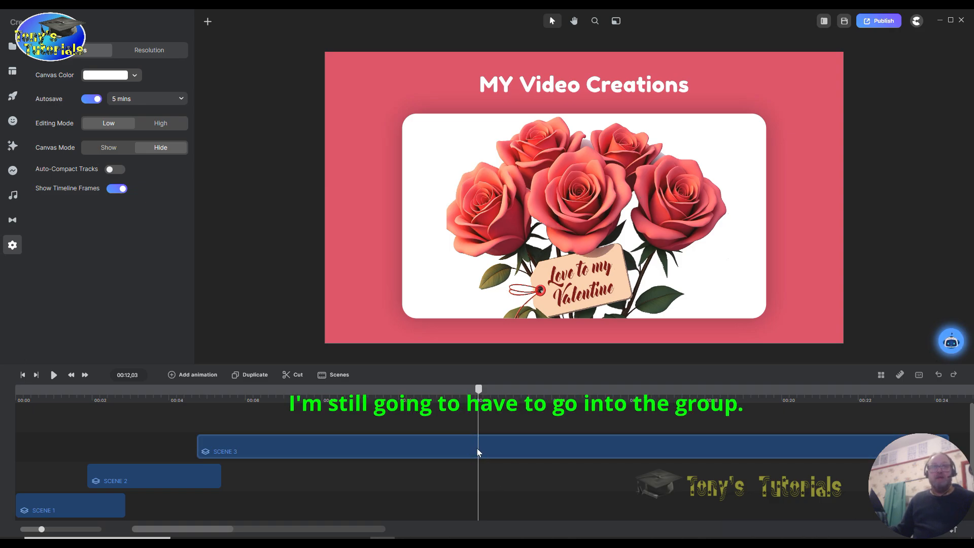
double_click(461, 445)
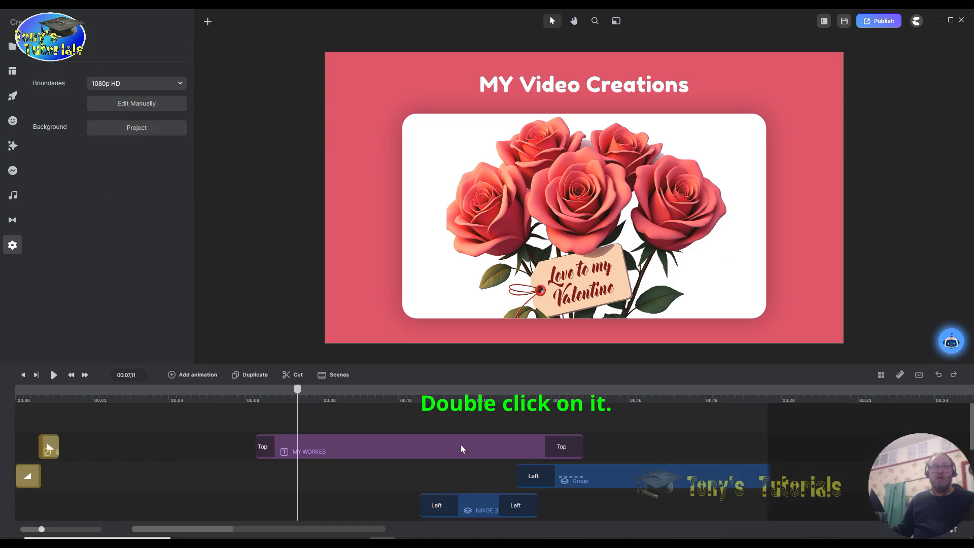
scroll(455, 504, down, 2)
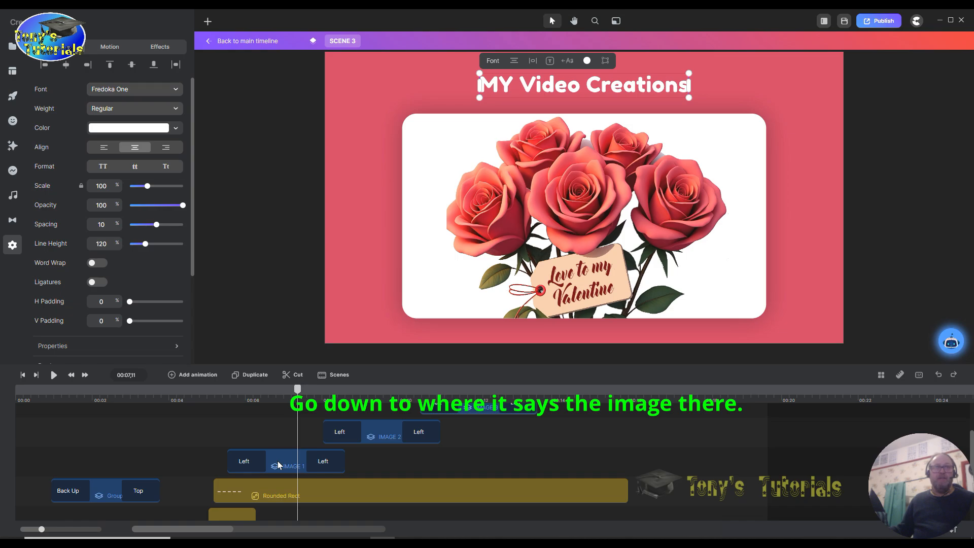
scroll(278, 461, down, 2)
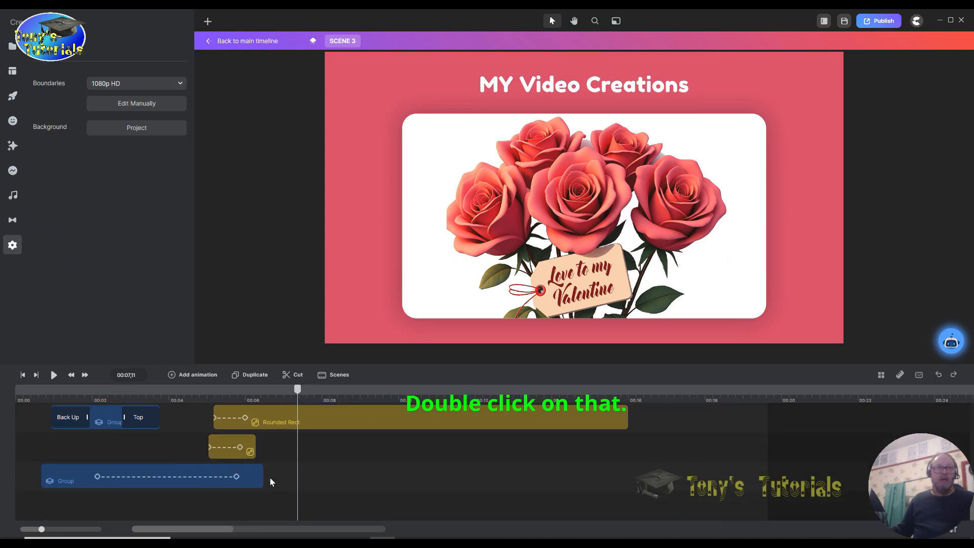
scroll(376, 456, up, 3)
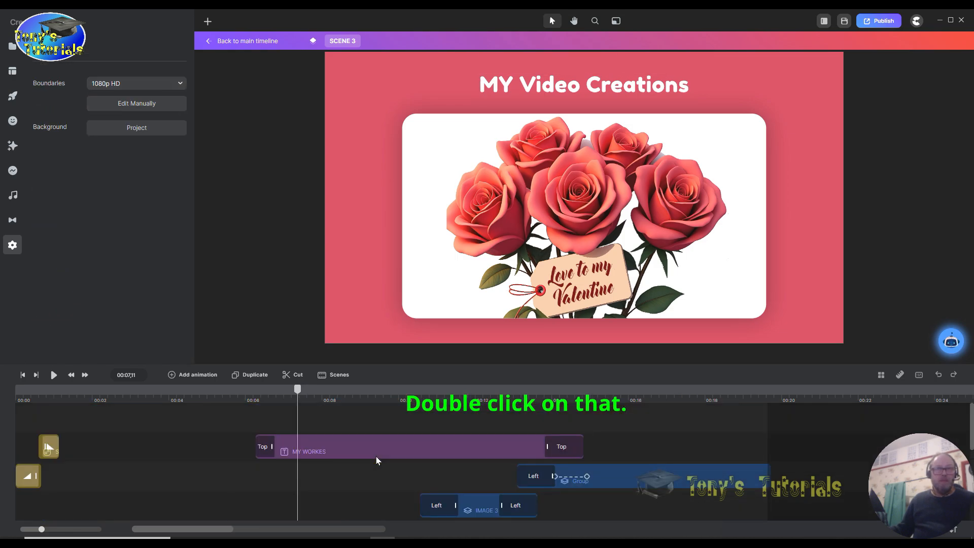
scroll(376, 457, down, 4)
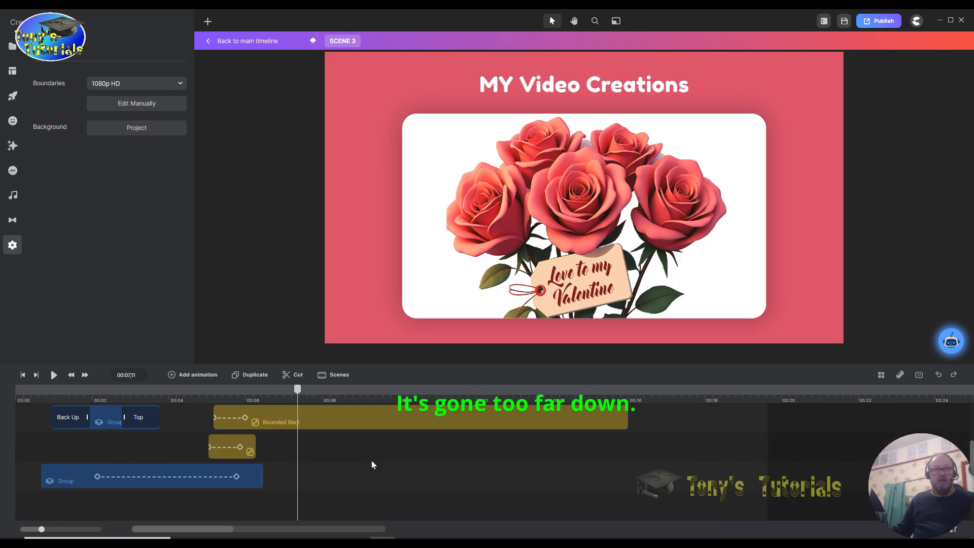
scroll(732, 450, up, 4)
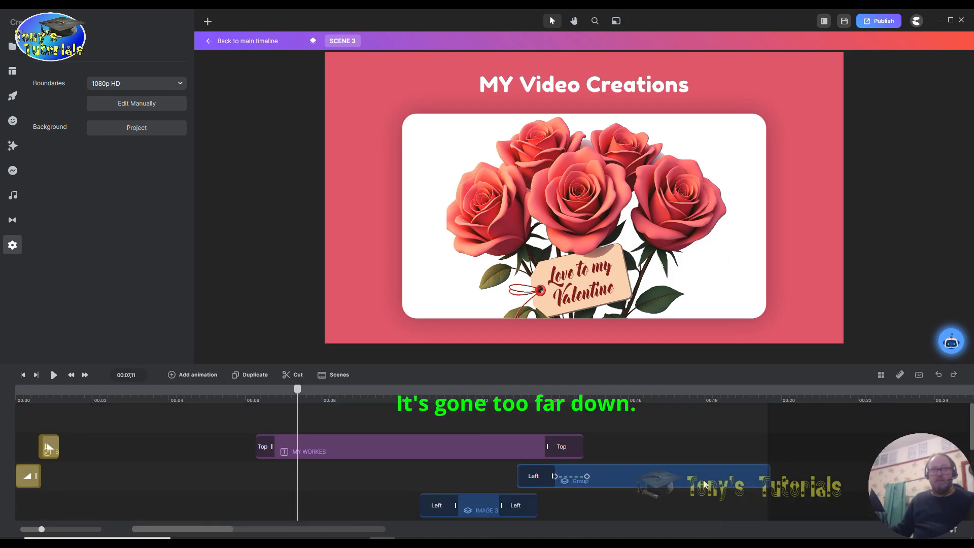
scroll(704, 485, down, 3)
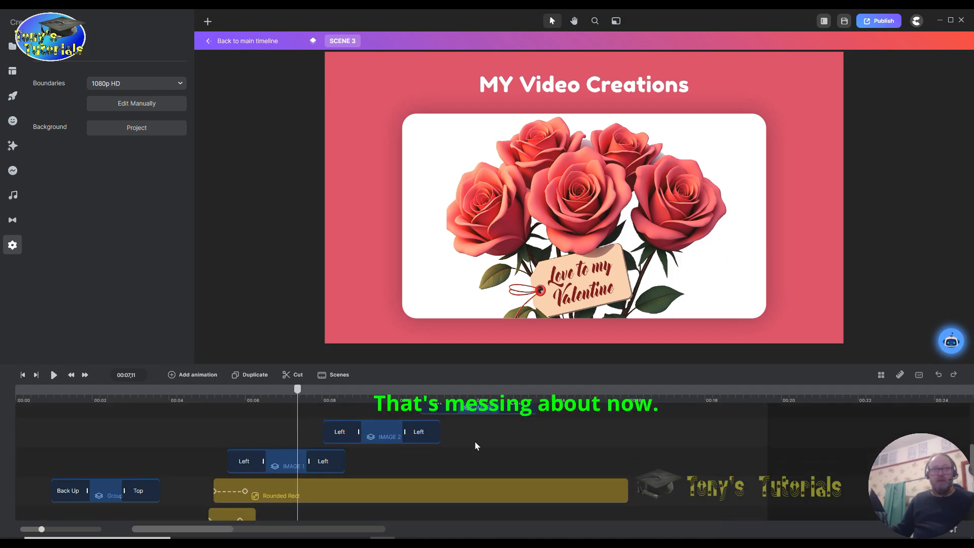
double_click(287, 464)
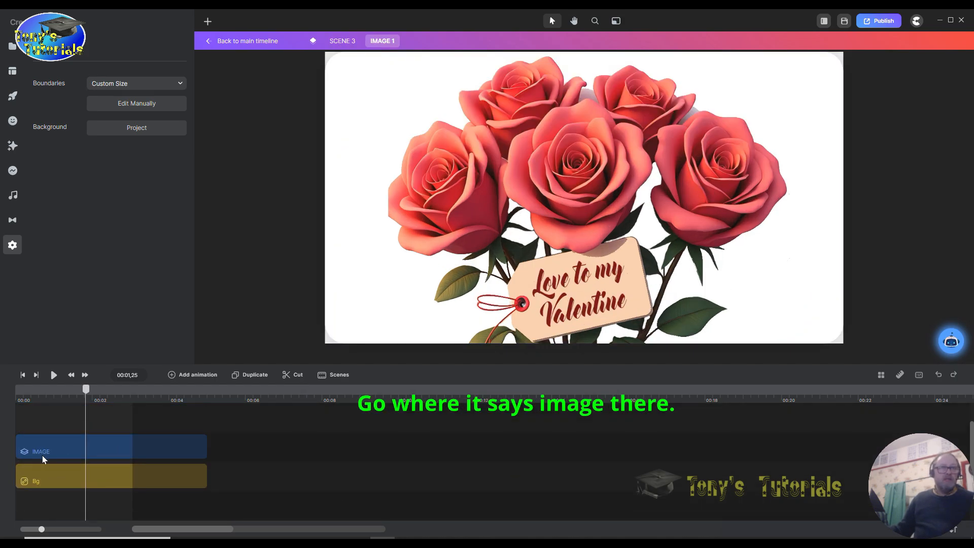
Add the dancing woman video from the global media to the Image 1 group, starting at 00:00, and rewind the playhead to 00:00,00
click(53, 449)
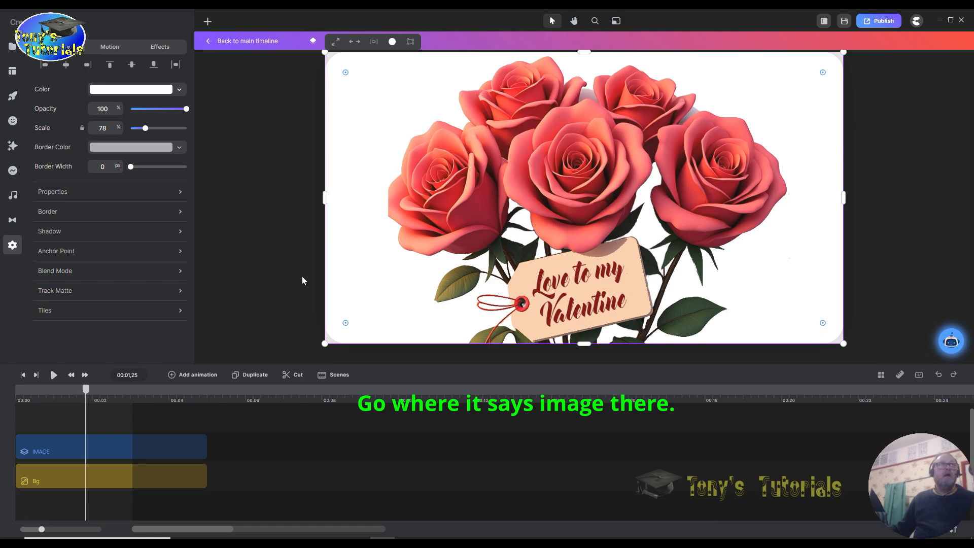
click(12, 48)
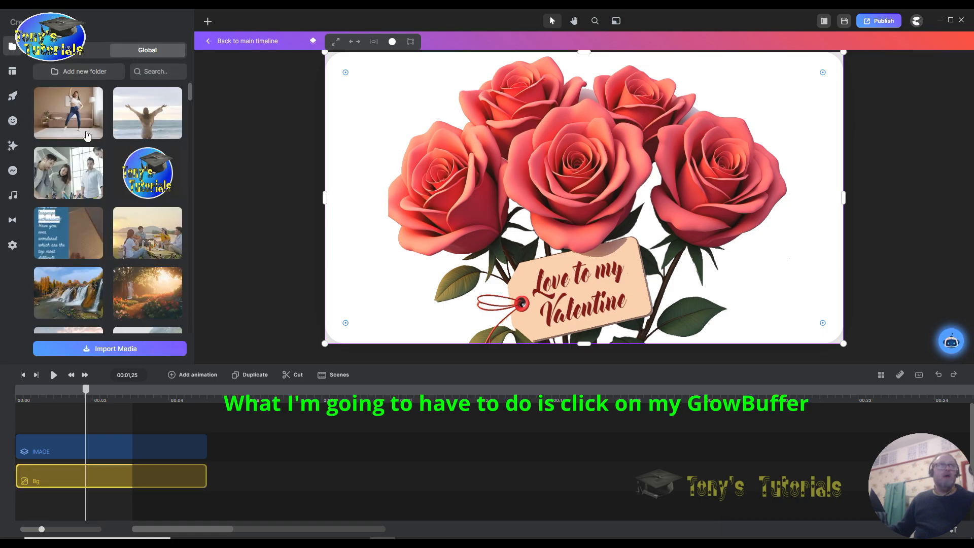
drag(86, 133, 382, 181)
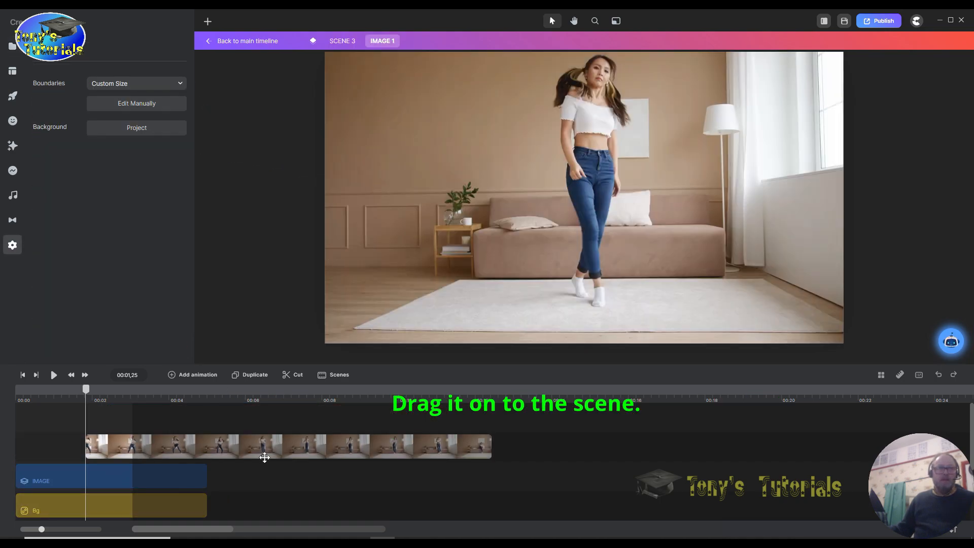
drag(249, 455, 117, 446)
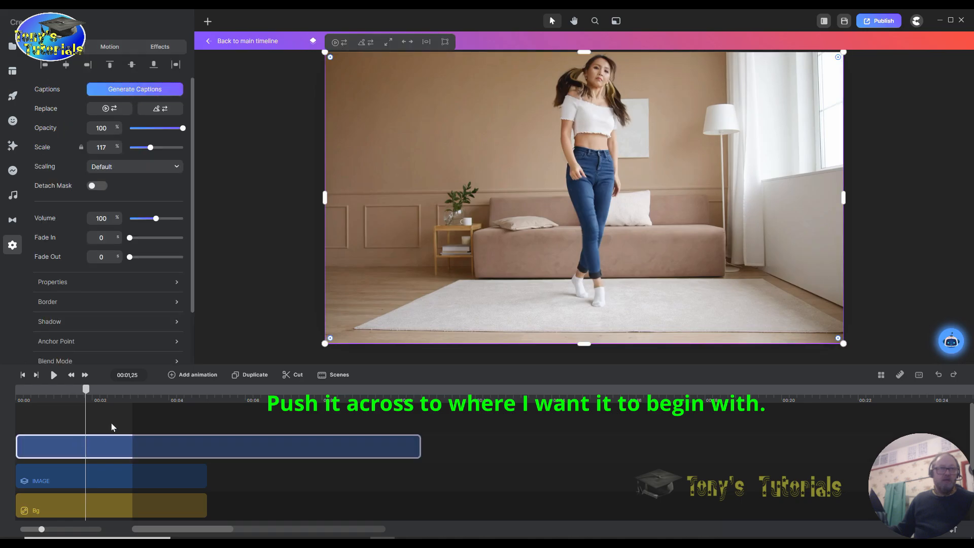
drag(86, 389, 17, 390)
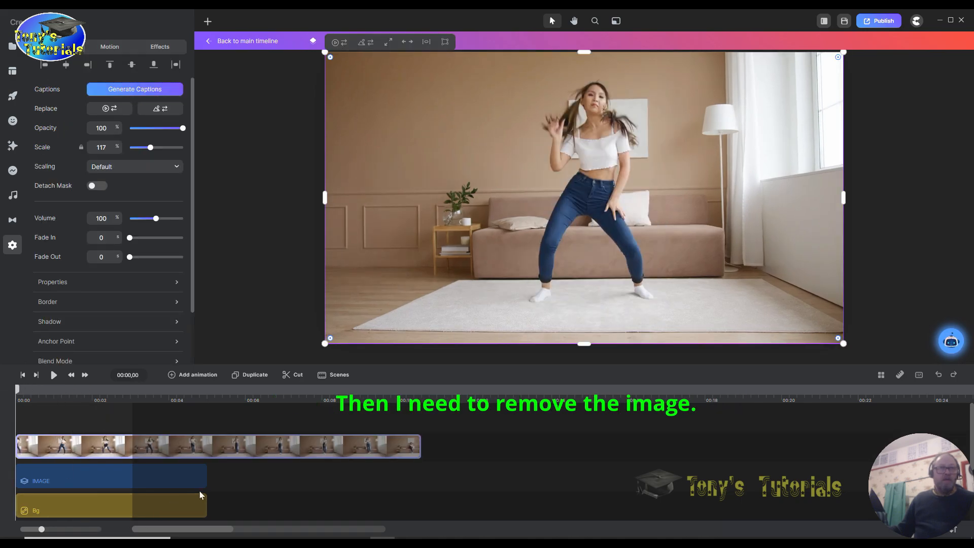
Delete the IMAGE layer holding the rose picture from the Image 1 group
click(67, 480)
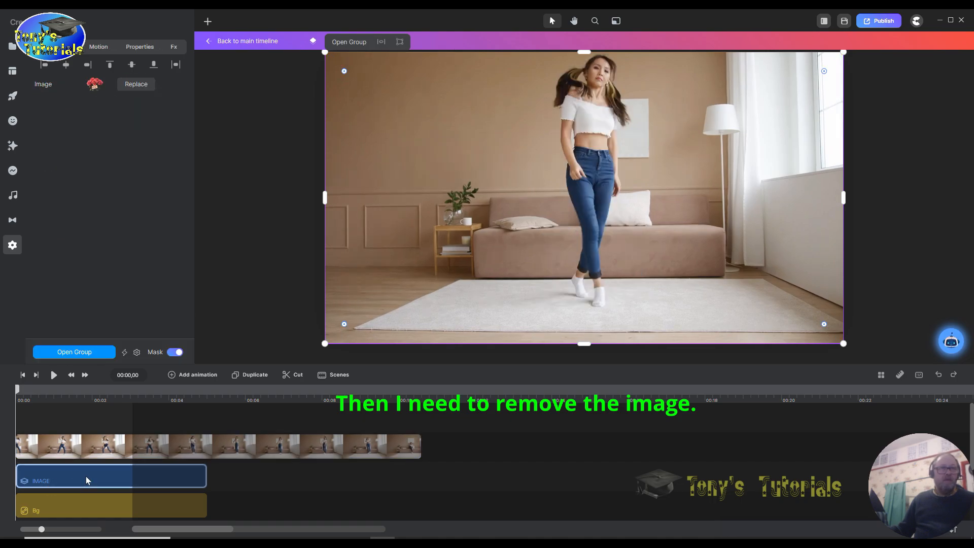
right_click(86, 476)
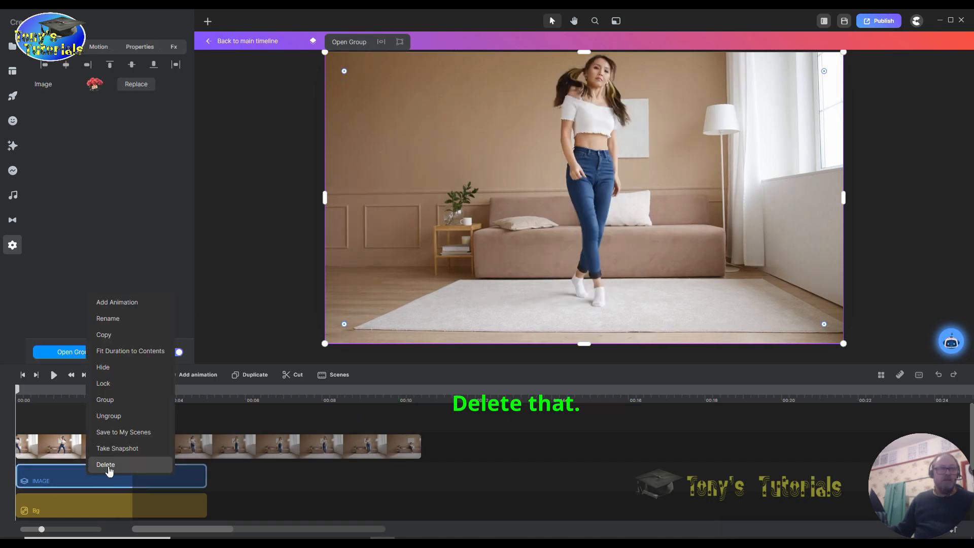
click(108, 468)
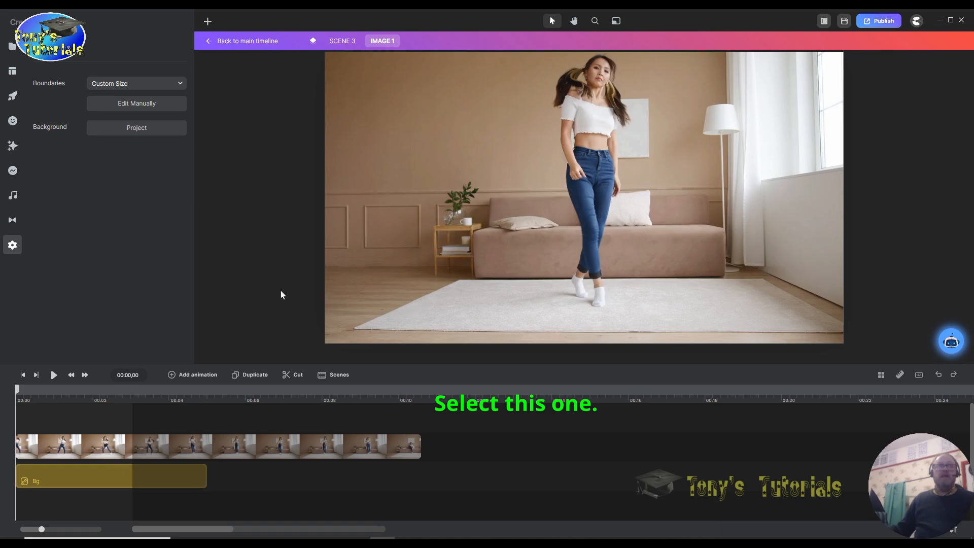
Round the dancing woman video's corners to match the white background frame, with the playhead at 00:01,13, and return to the main timeline
drag(23, 392, 80, 429)
click(90, 449)
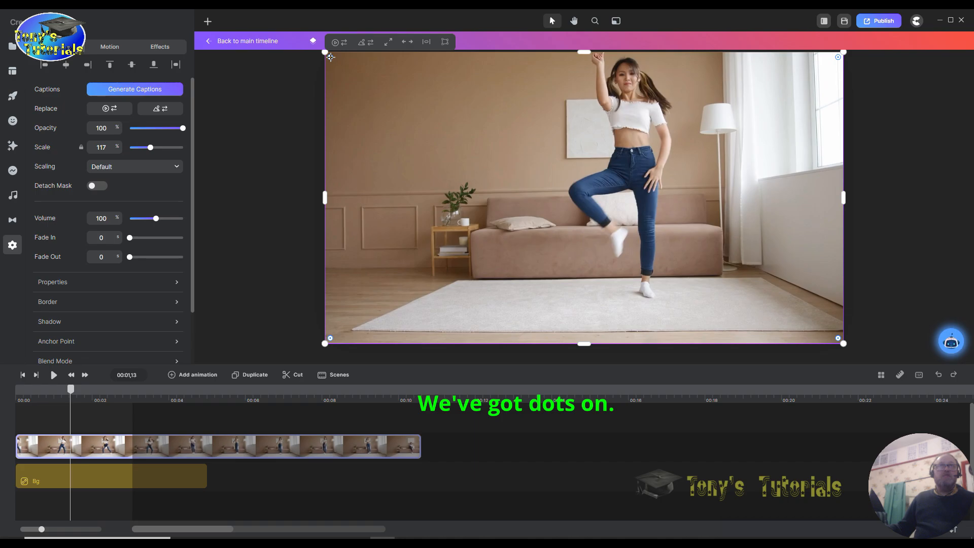
mouse_move(330, 57)
mouse_down()
mouse_move(366, 87)
mouse_move(344, 70)
mouse_up()
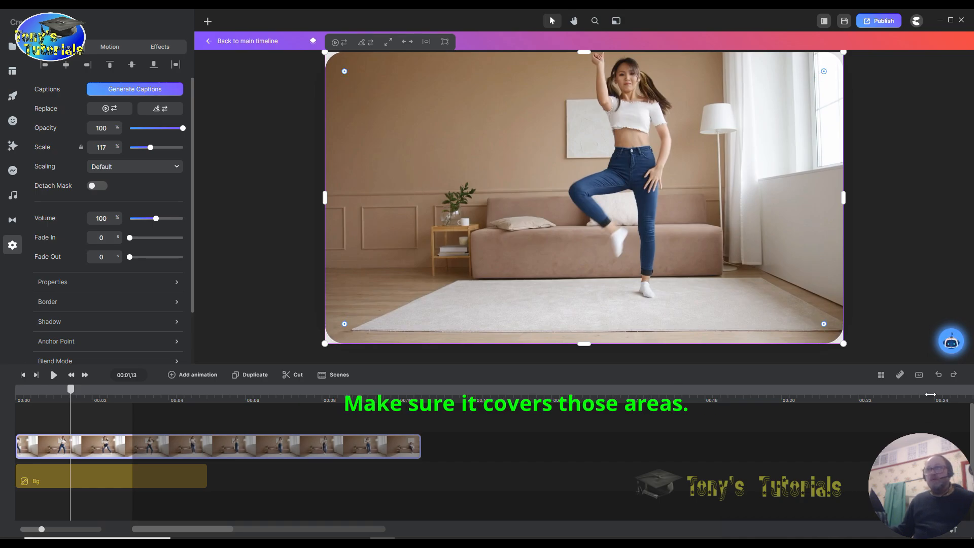
click(236, 43)
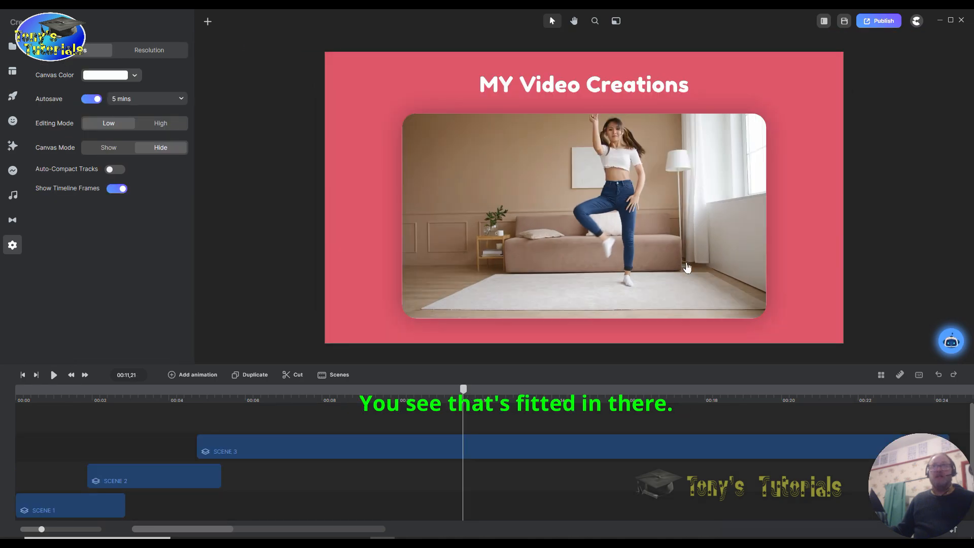
Open the Image 2 group inside Scene 3, with the main timeline's playhead at 00:13,22
drag(464, 390, 544, 414)
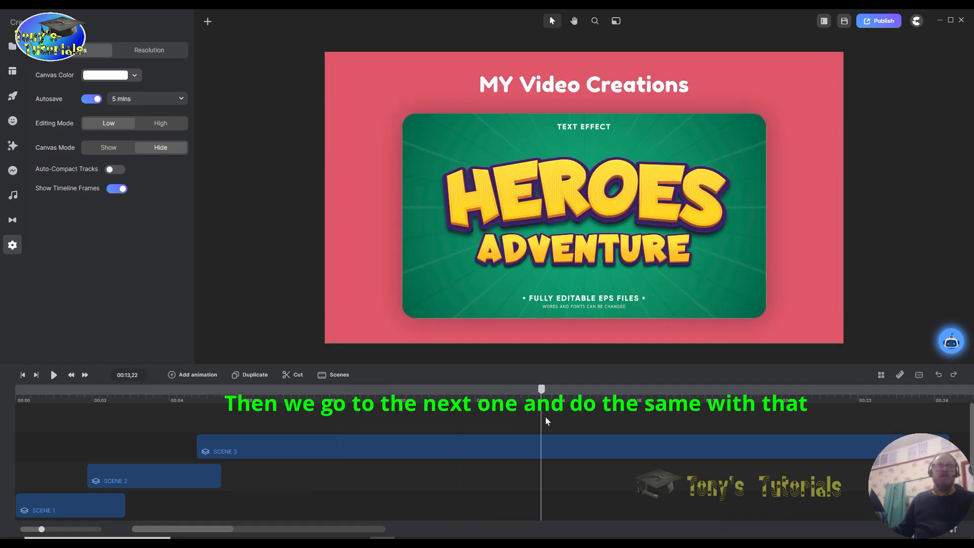
double_click(539, 452)
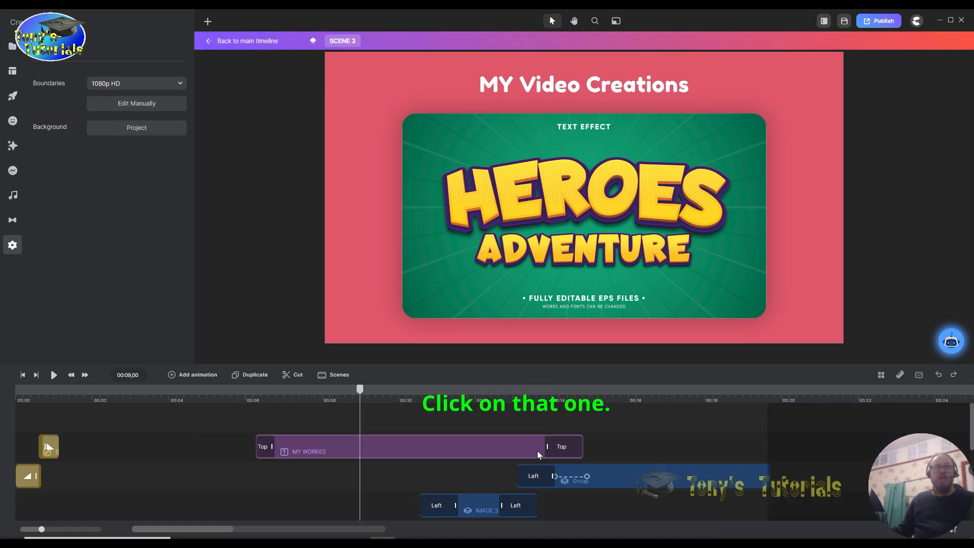
scroll(470, 454, down, 3)
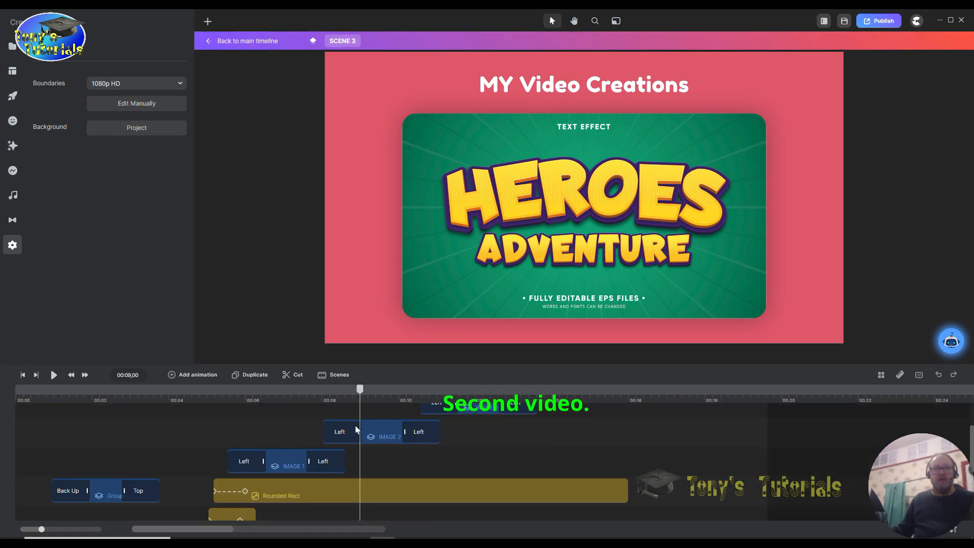
scroll(380, 428, down, 3)
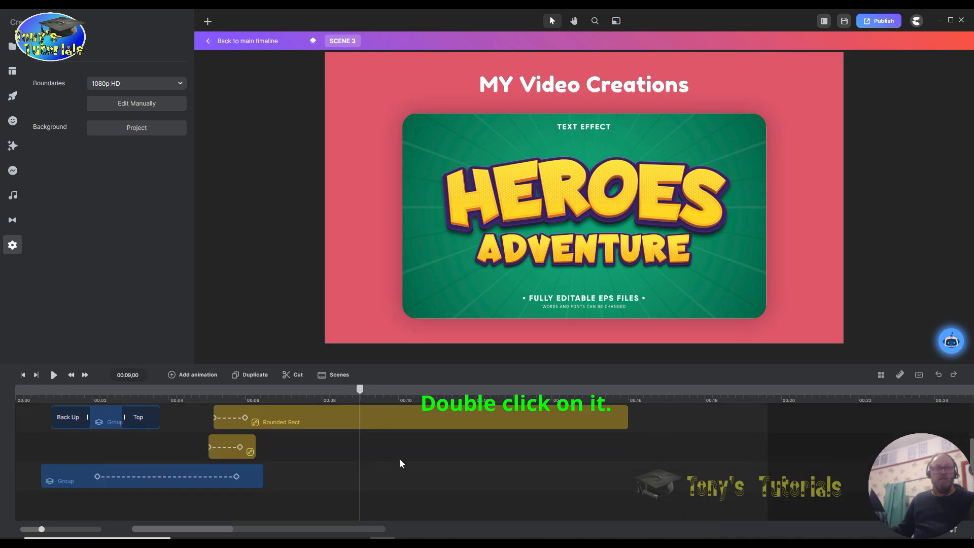
scroll(395, 450, up, 5)
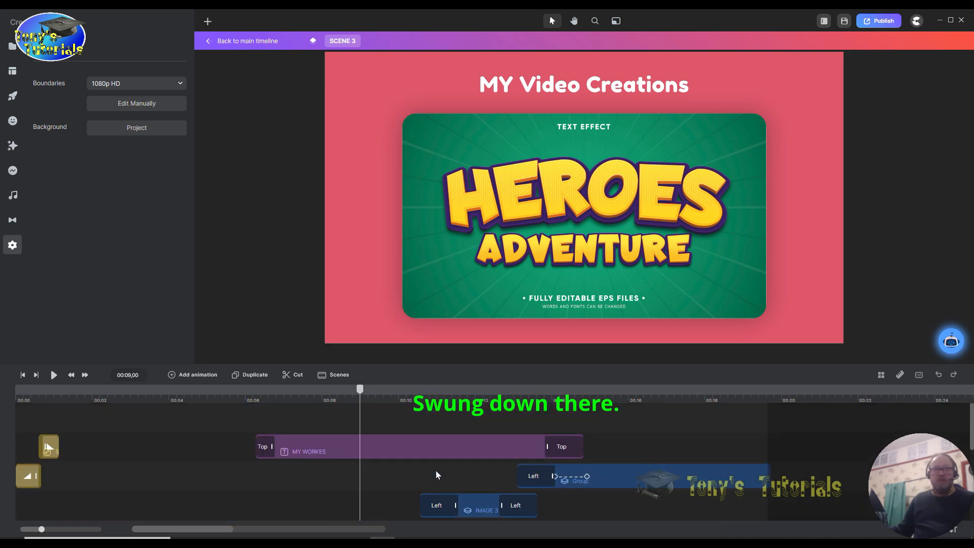
scroll(435, 470, down, 5)
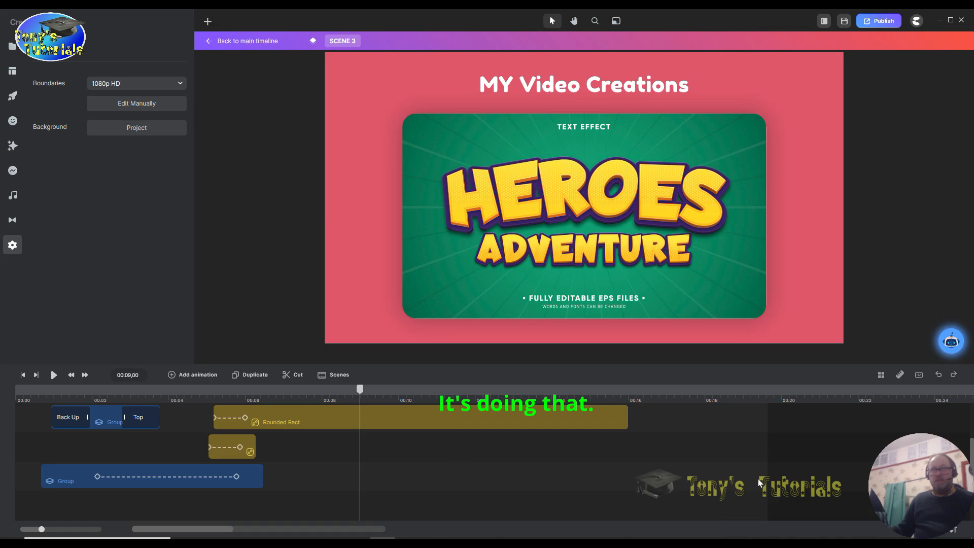
scroll(970, 451, up, 3)
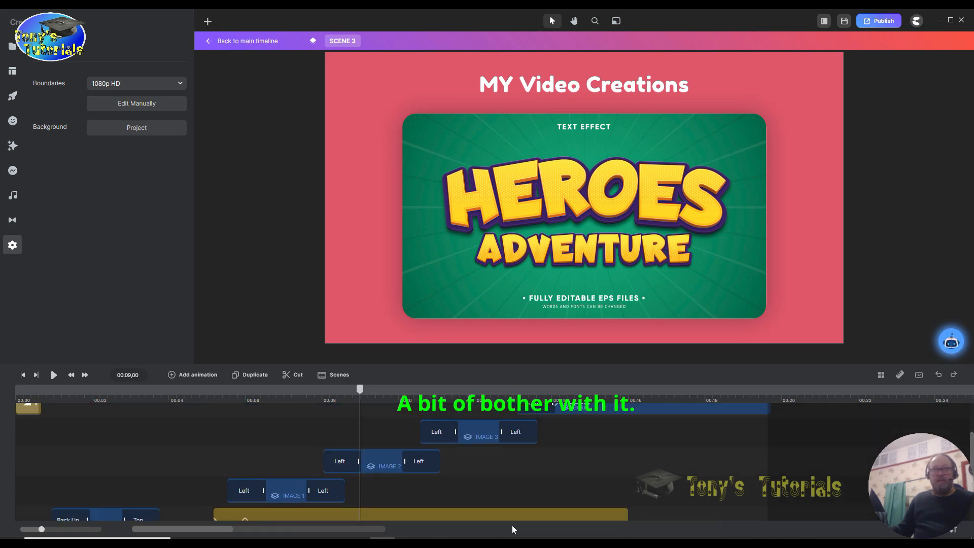
double_click(375, 460)
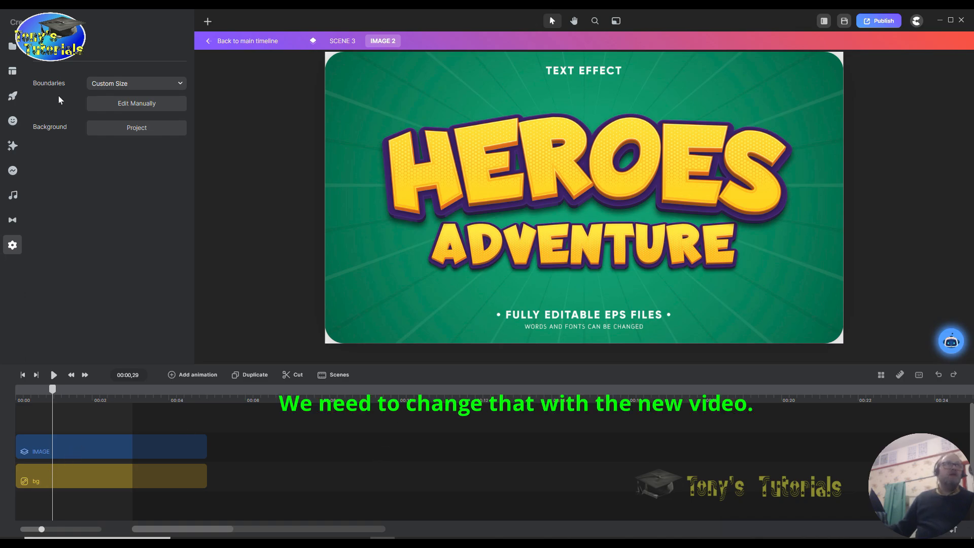
Add the video of the woman on the beach to the Image 2 group, starting at 00:00, and round its corners
click(12, 48)
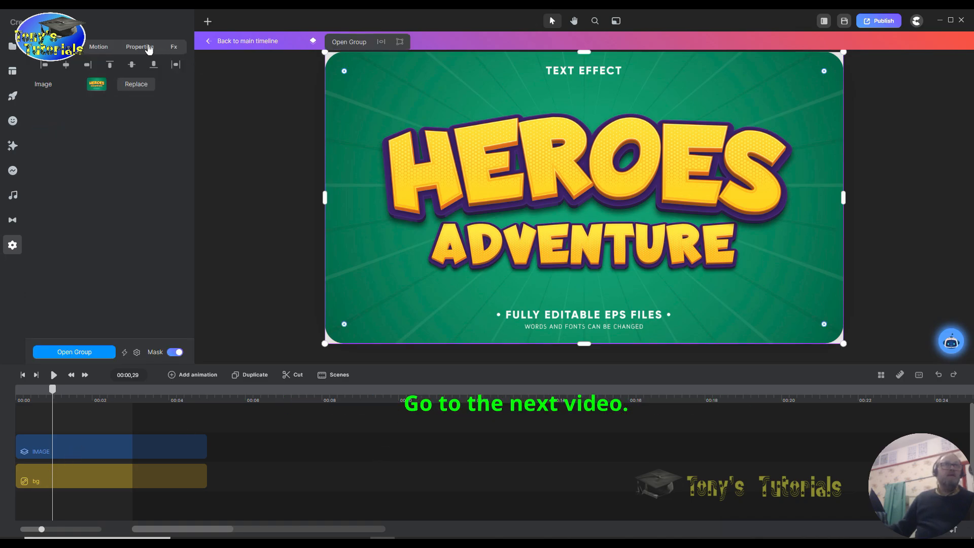
drag(143, 116, 467, 194)
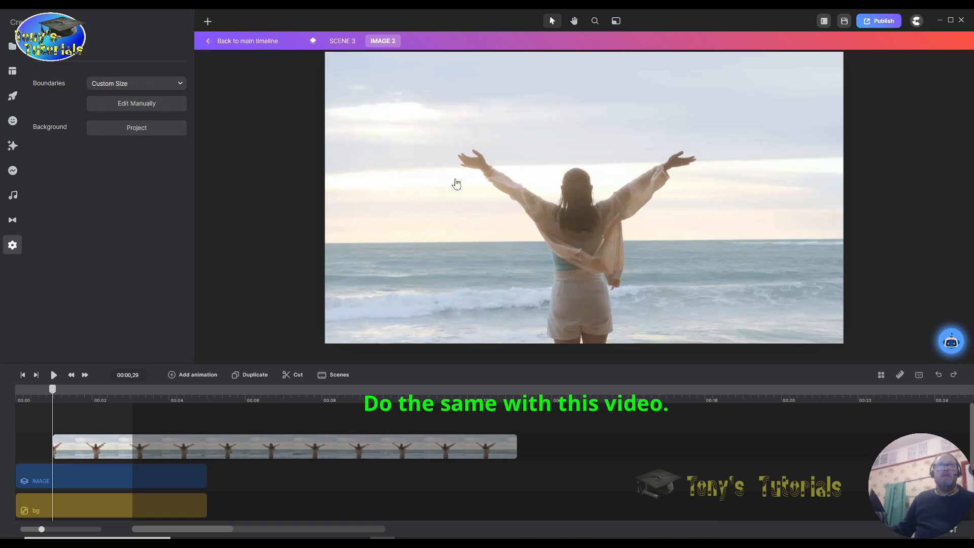
drag(97, 449, 24, 446)
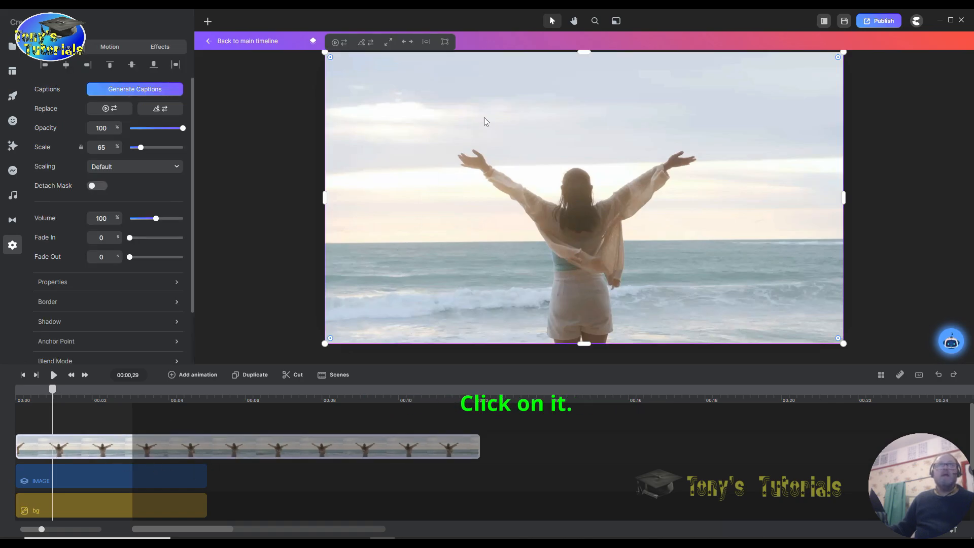
click(412, 45)
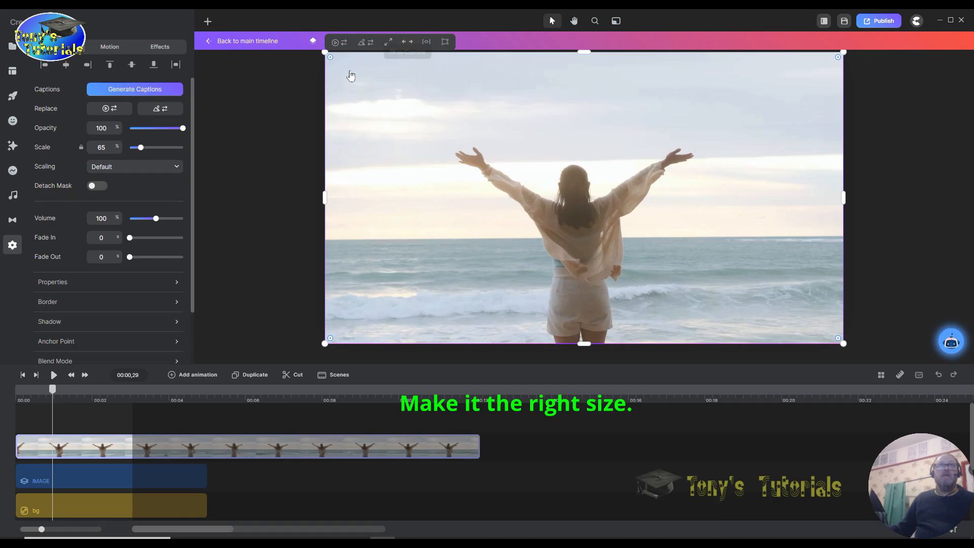
drag(330, 58, 346, 71)
Delete the IMAGE layer holding the Heroes Adventure picture together with the selected beach video from the Image 2 group
right_click(82, 473)
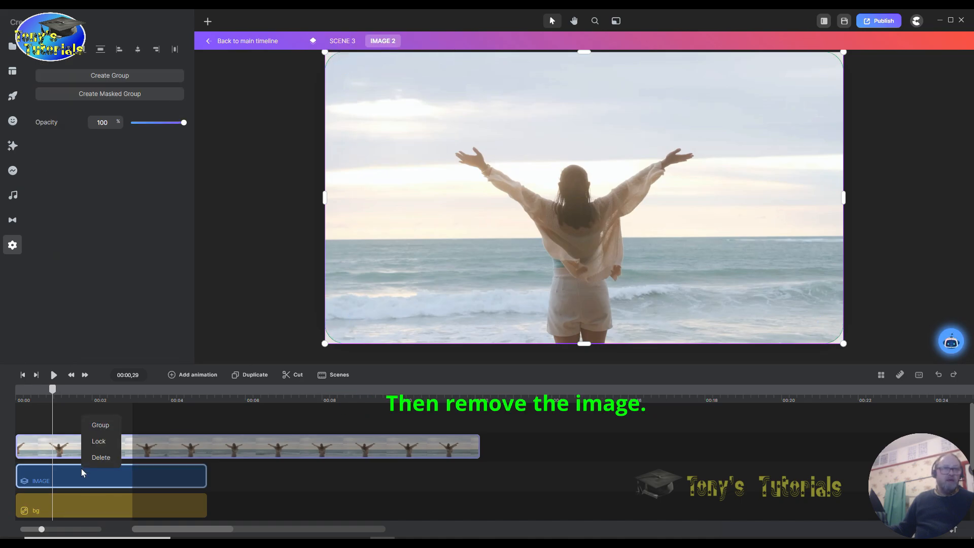
click(100, 459)
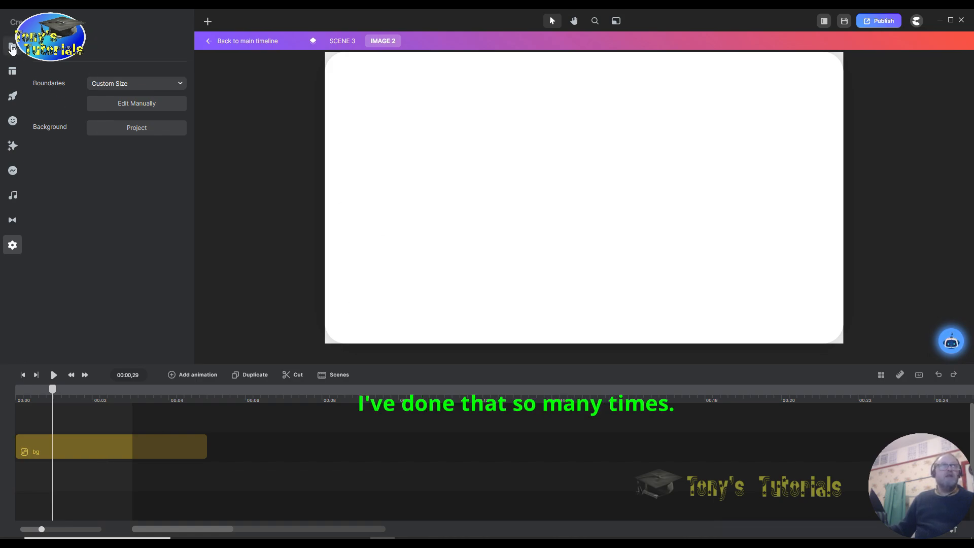
Re-add the beach video from the global media at 00:00 with corners rounded to match the white frame, and return to the main timeline
click(13, 47)
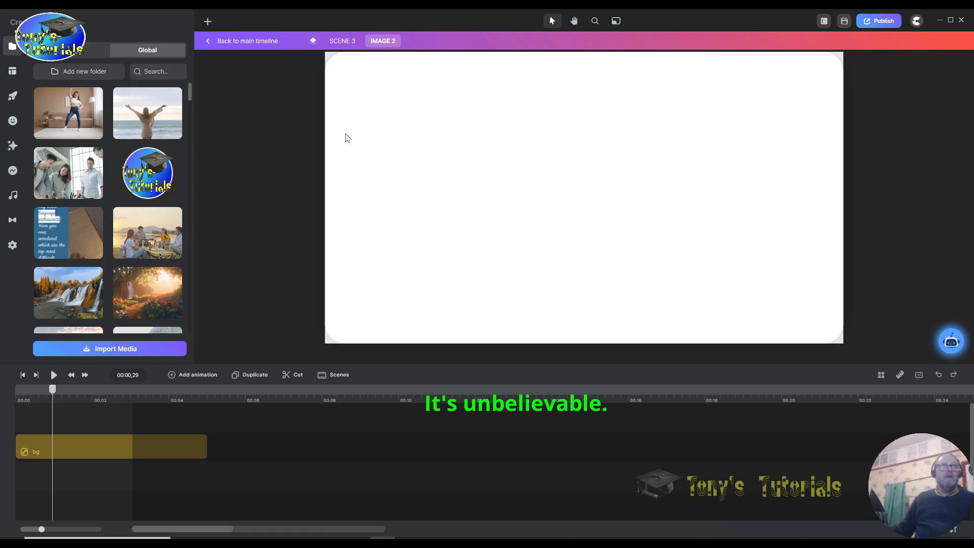
drag(147, 114, 451, 162)
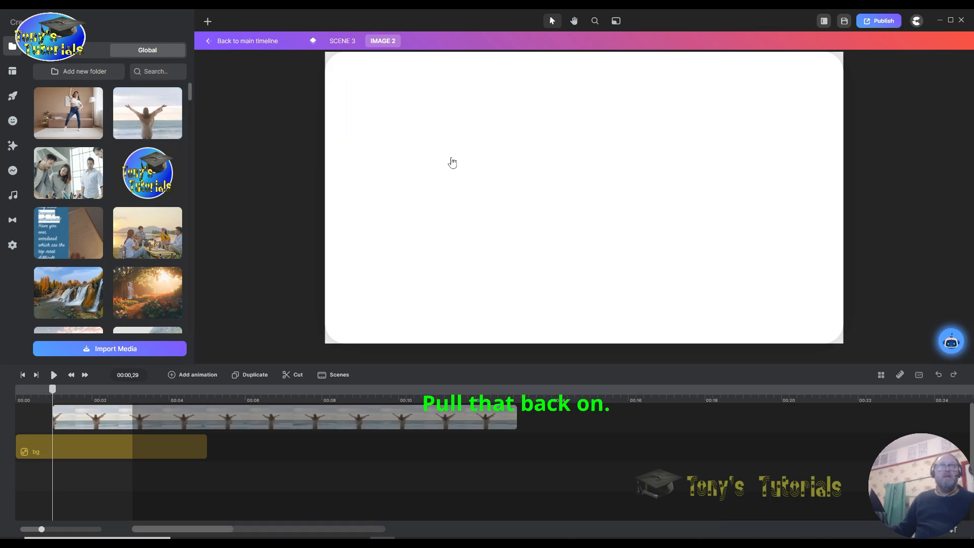
drag(71, 448, 35, 448)
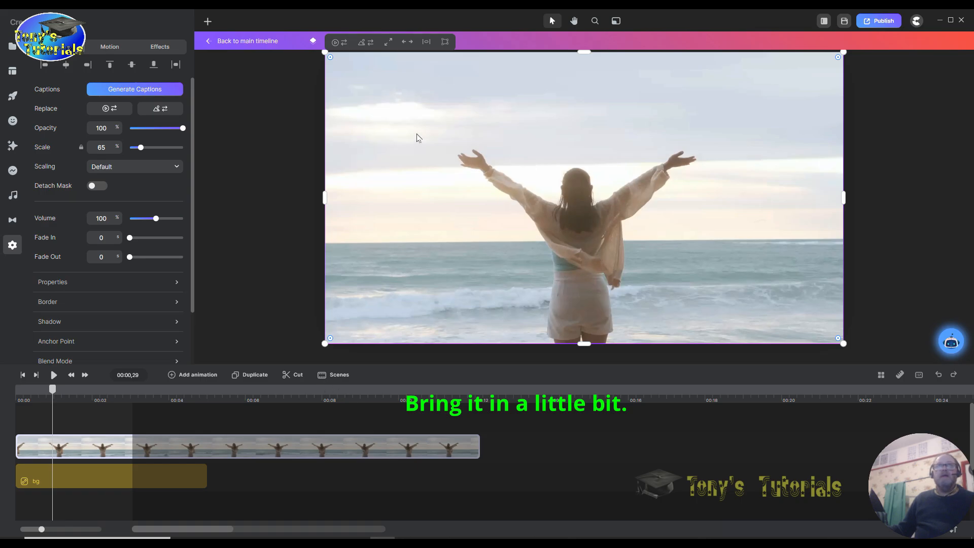
drag(332, 59, 346, 72)
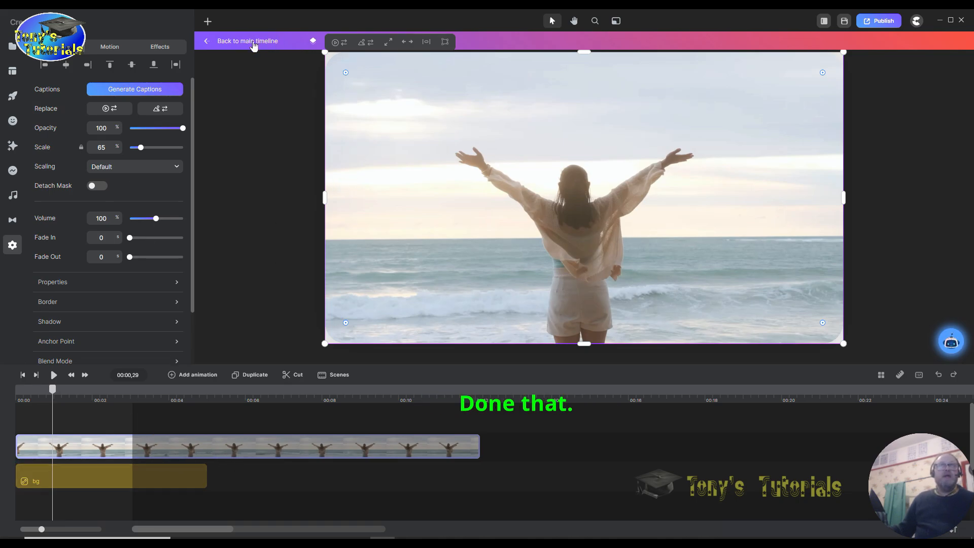
click(254, 44)
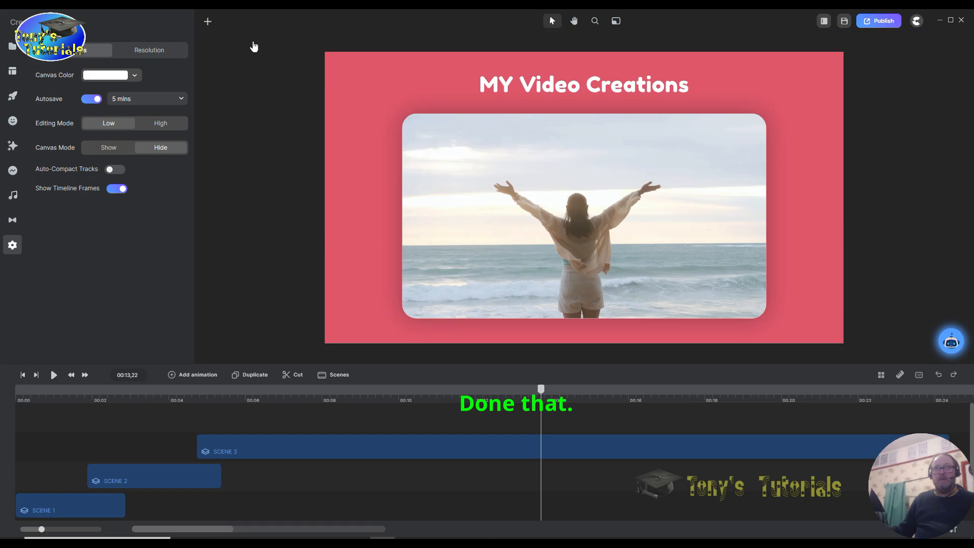
Open the Image 3 group inside Scene 3, with the main timeline's playhead at 00:16,09
drag(547, 399, 640, 396)
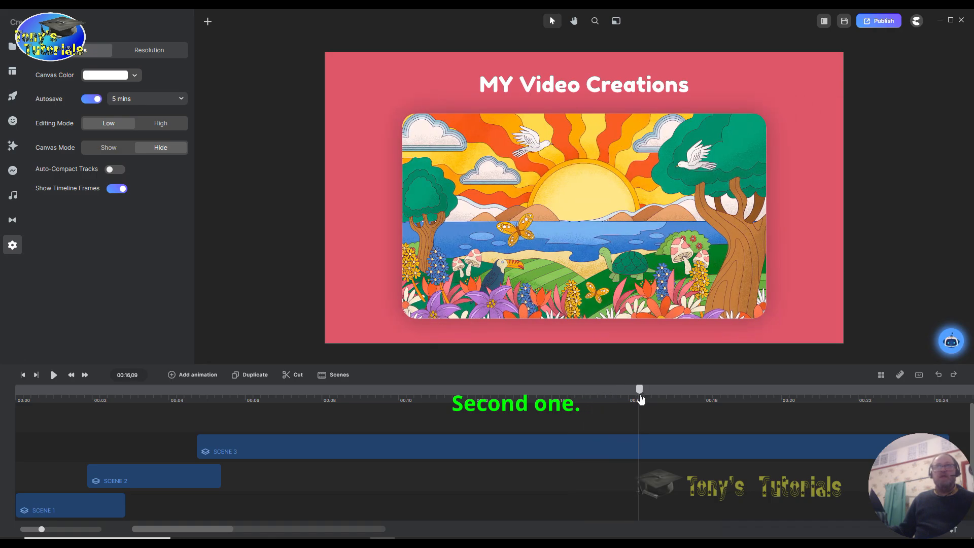
double_click(636, 449)
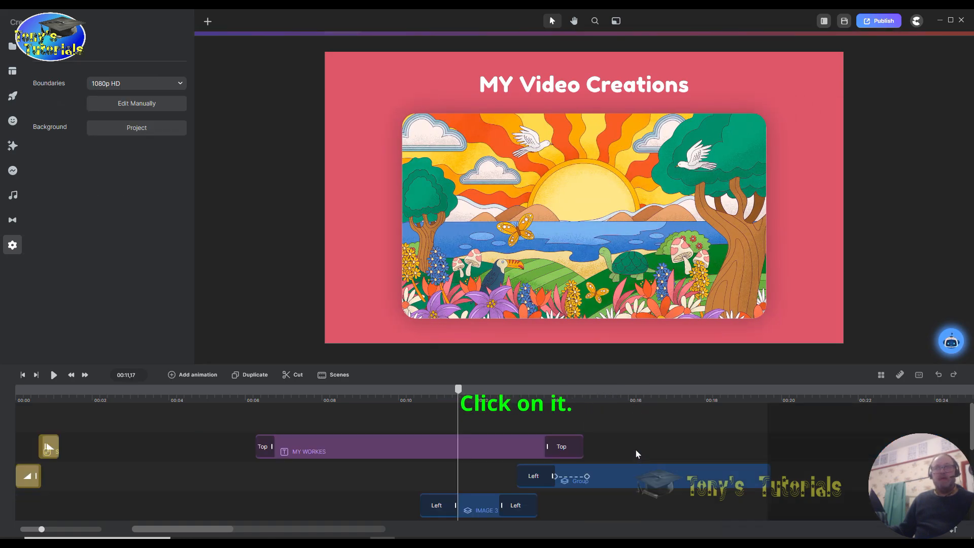
scroll(465, 504, down, 2)
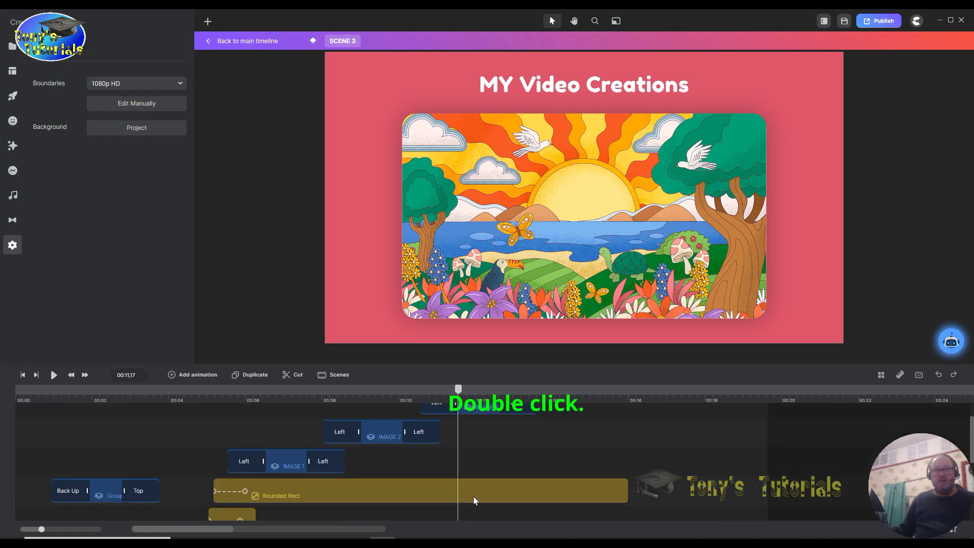
double_click(481, 409)
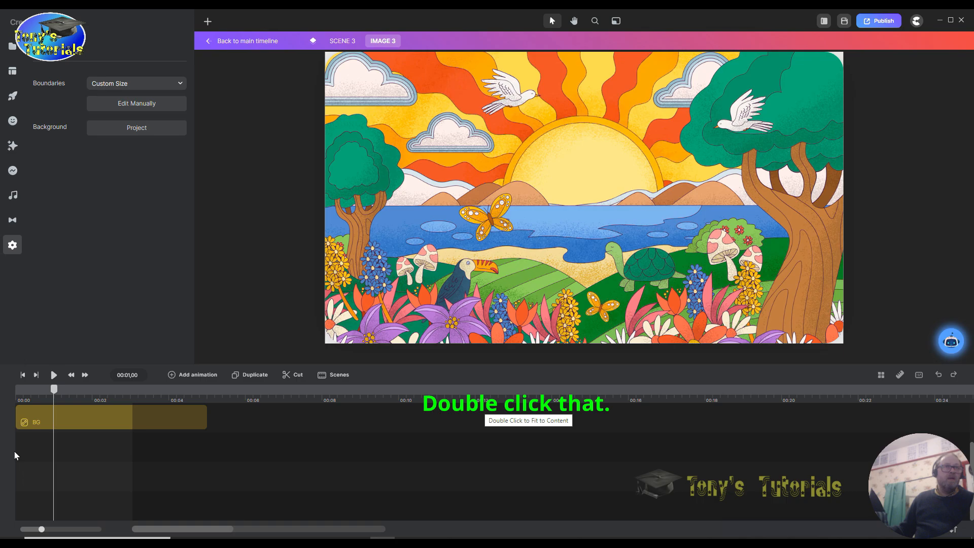
scroll(103, 462, up, 2)
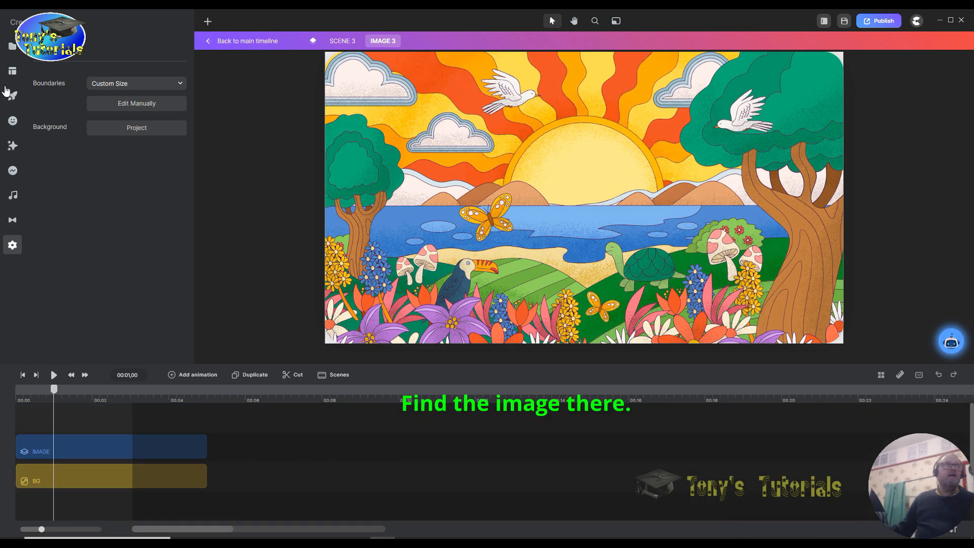
Add the office team video from the global media to the Image 3 group, starting at 00:00, and round its corners
click(12, 48)
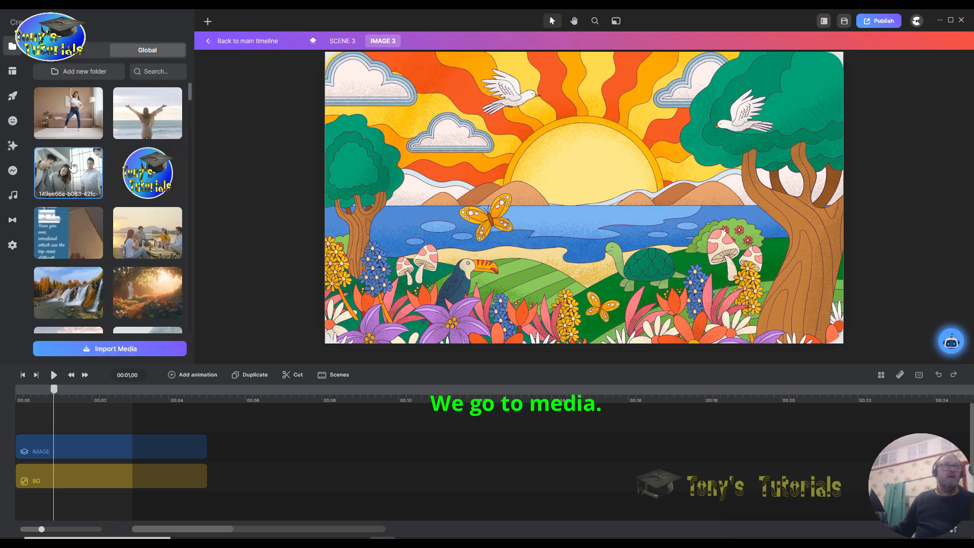
drag(63, 171, 465, 224)
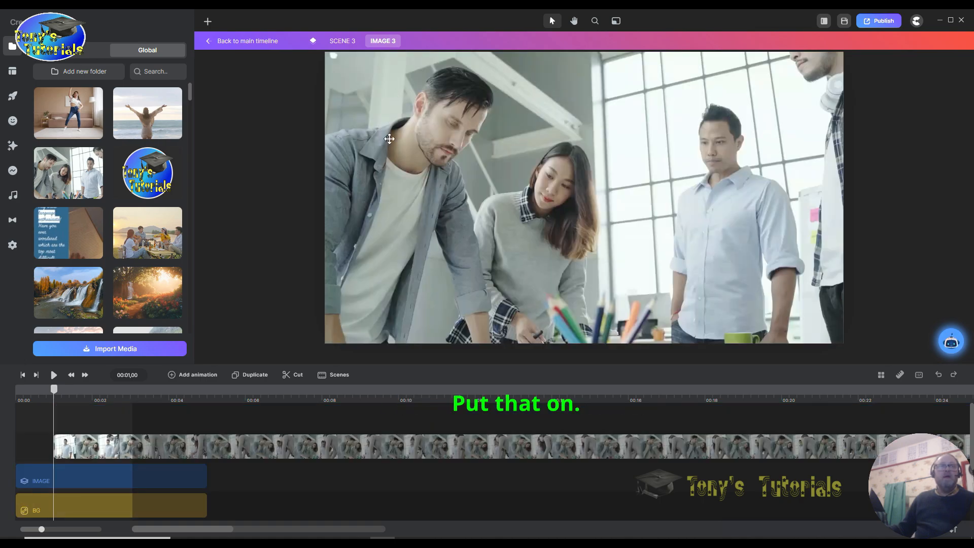
click(41, 446)
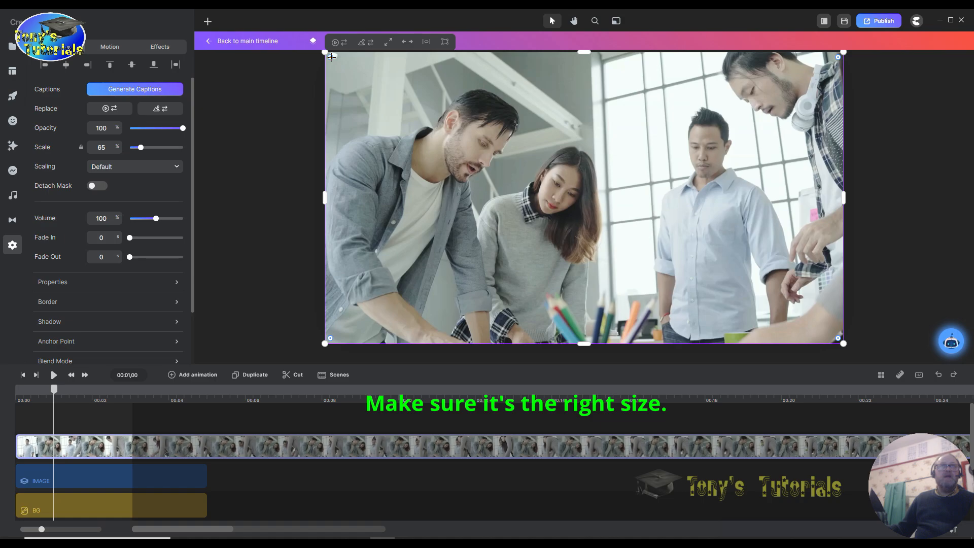
drag(332, 57, 345, 68)
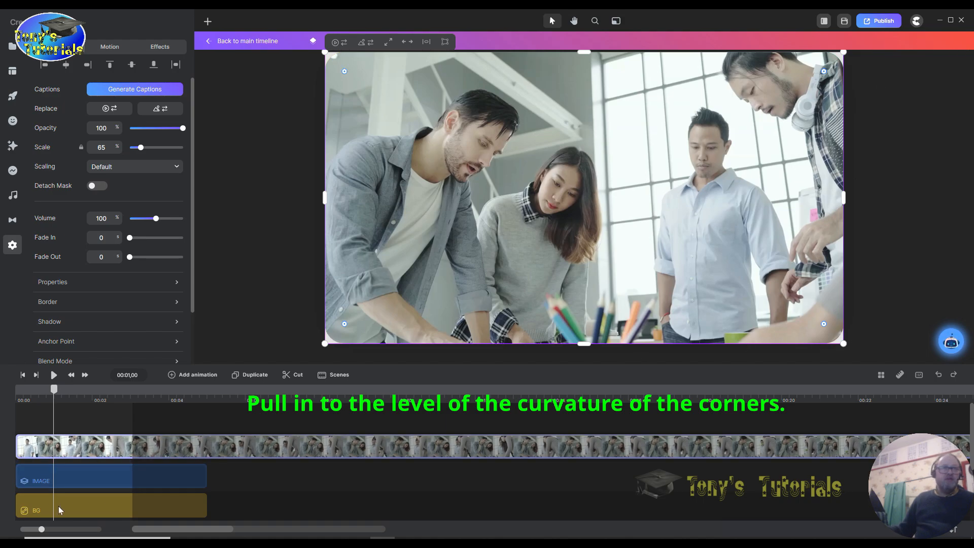
Delete only the IMAGE layer holding the sunny landscape illustration from the Image 3 group and return to the main timeline
right_click(87, 482)
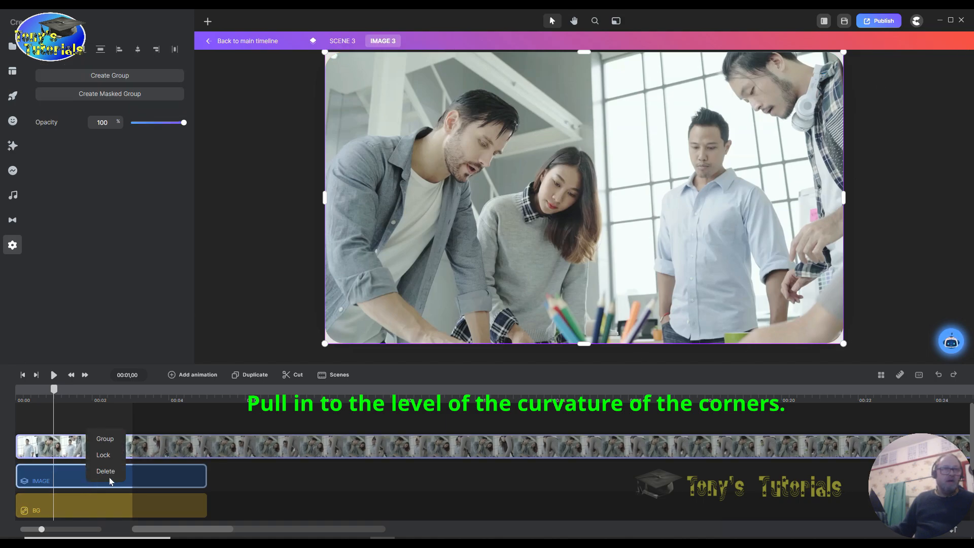
click(271, 479)
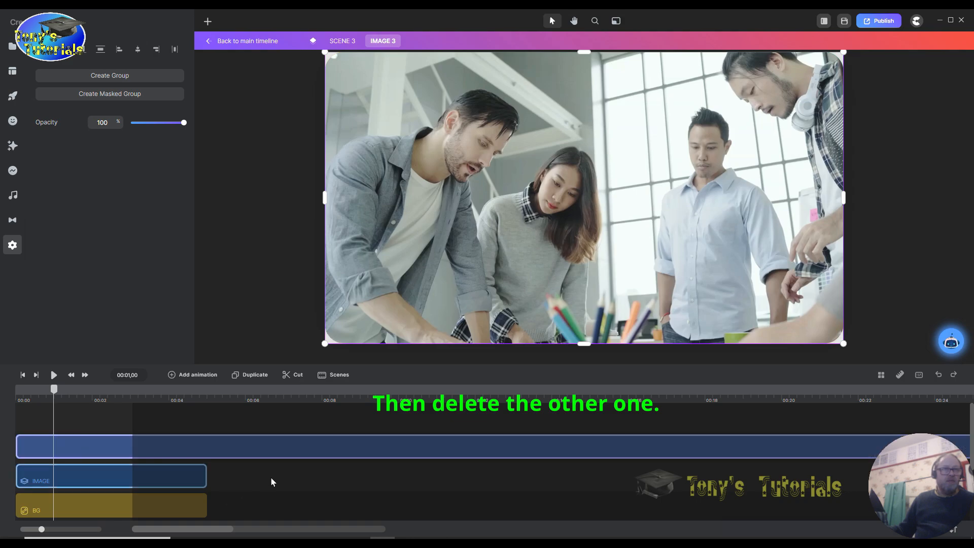
click(98, 418)
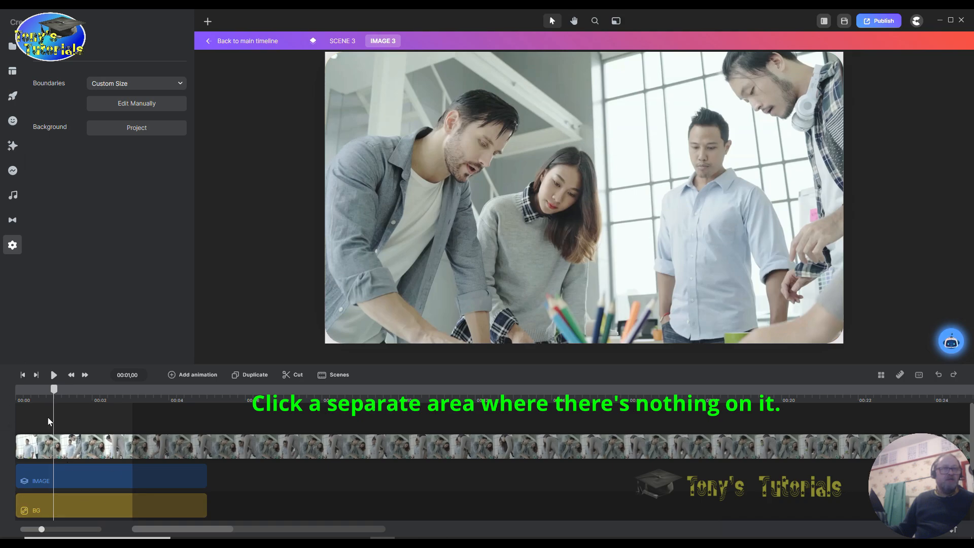
click(85, 479)
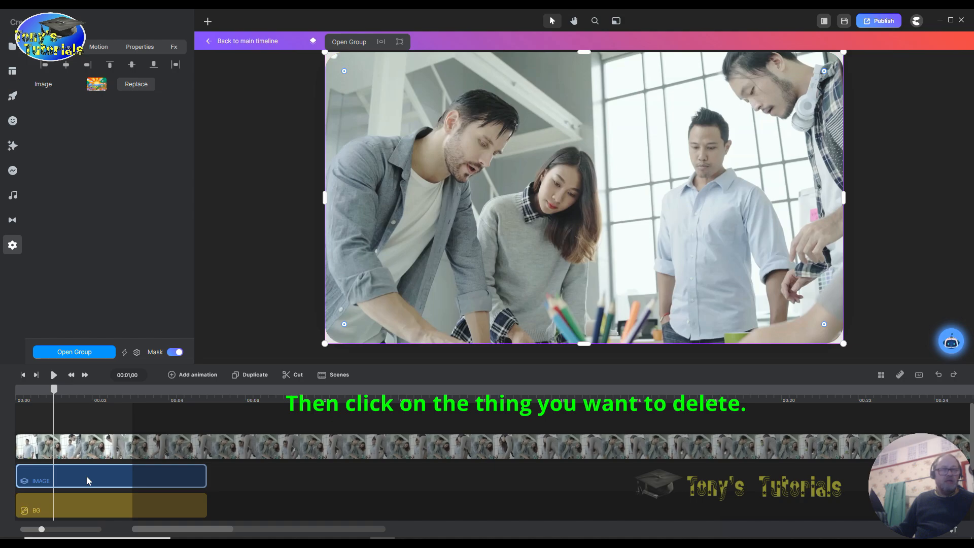
right_click(92, 478)
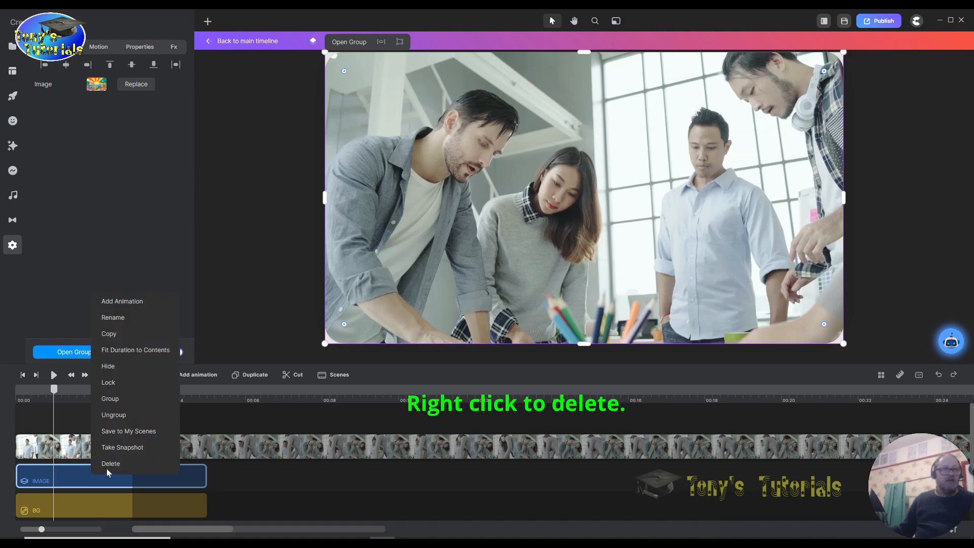
click(110, 464)
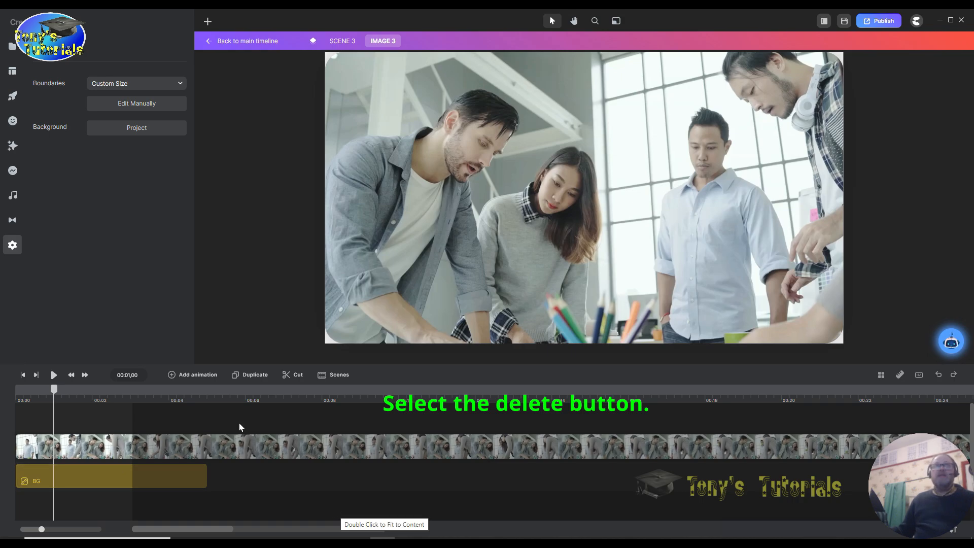
click(255, 45)
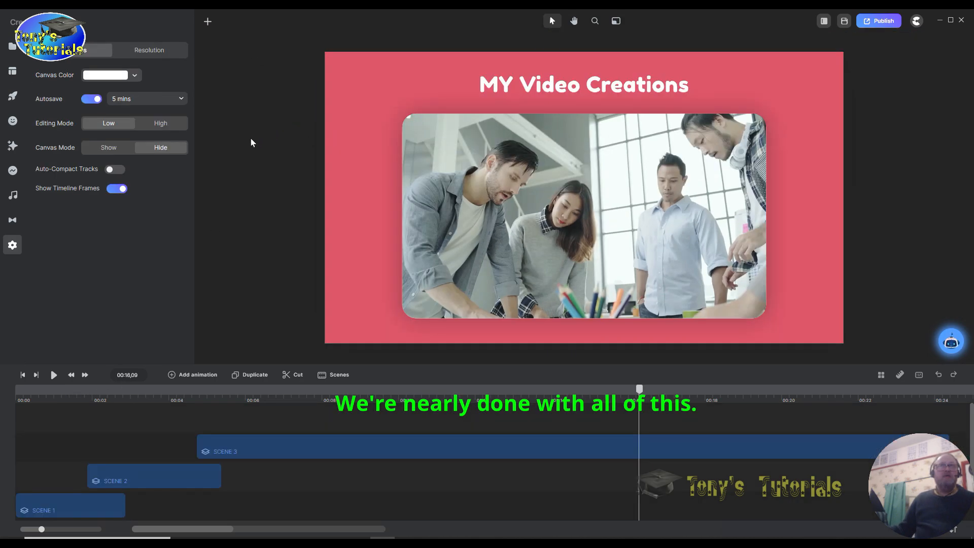
Play the video from 00:11,14 and stop with the playhead at 00:22,09 on the social media screen
drag(638, 393, 455, 401)
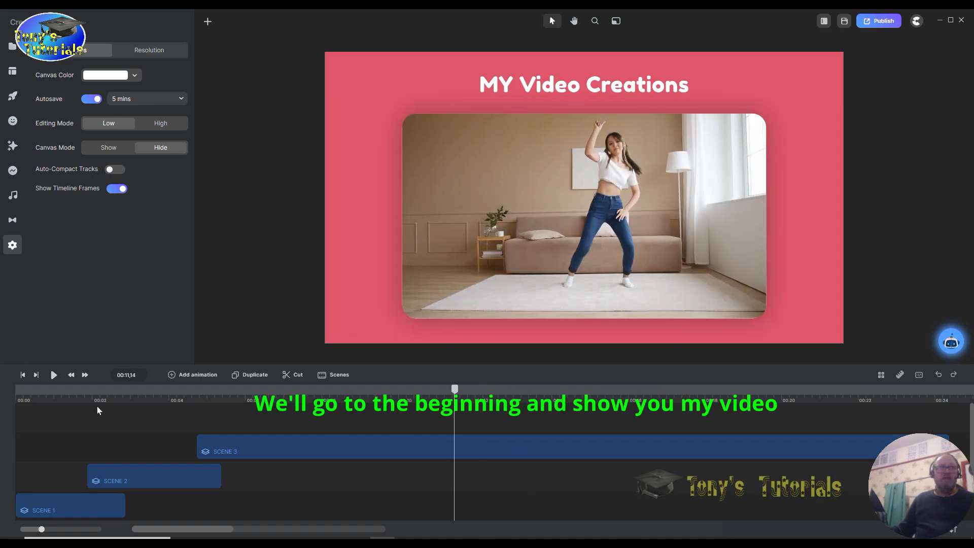
click(54, 378)
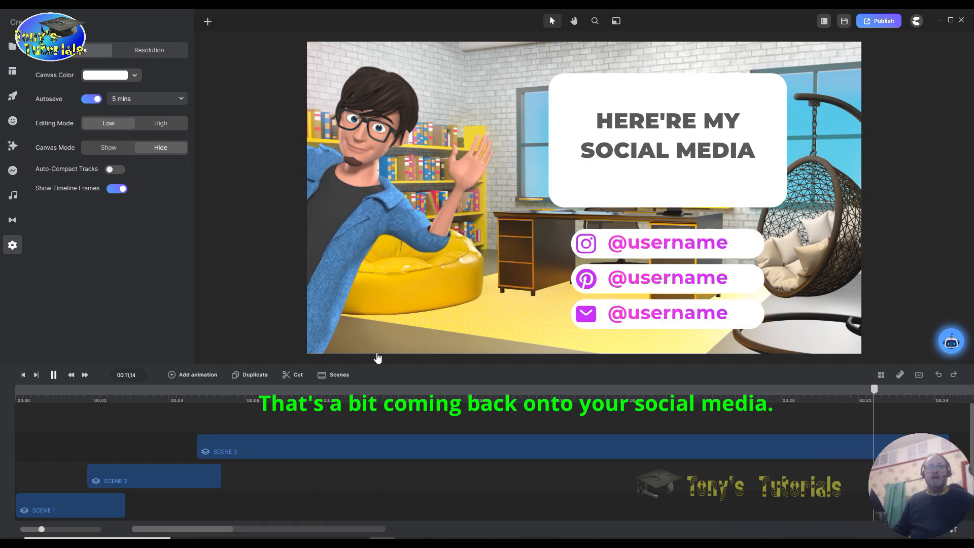
click(553, 394)
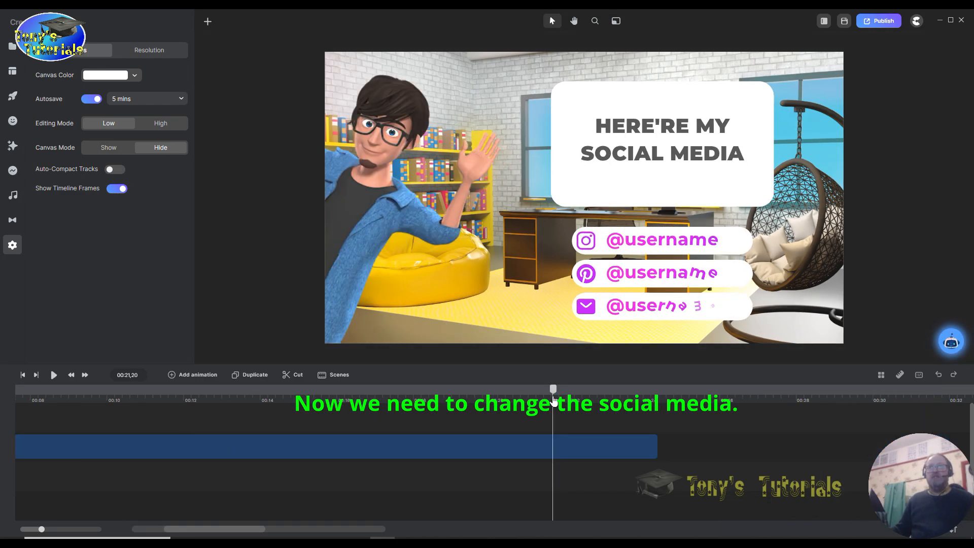
drag(554, 390, 577, 394)
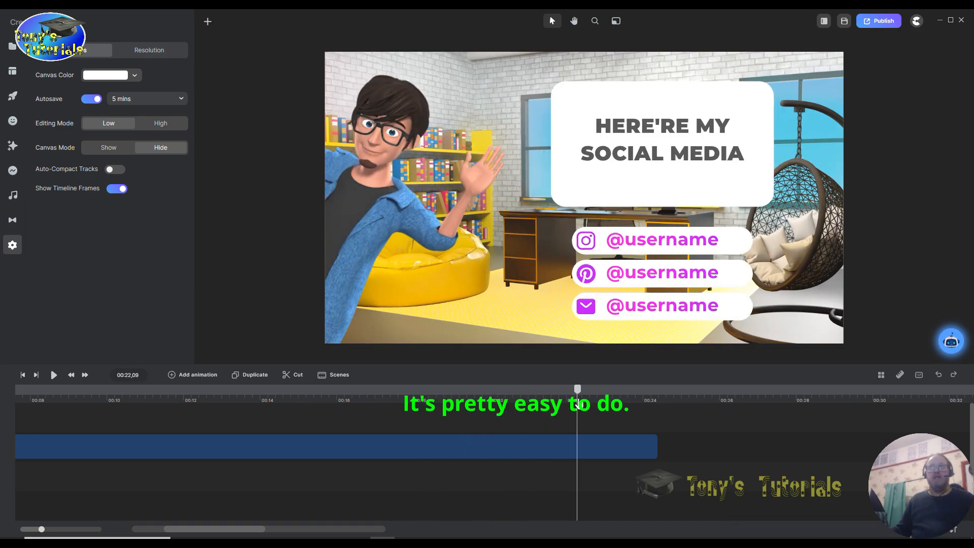
click(575, 450)
click(74, 352)
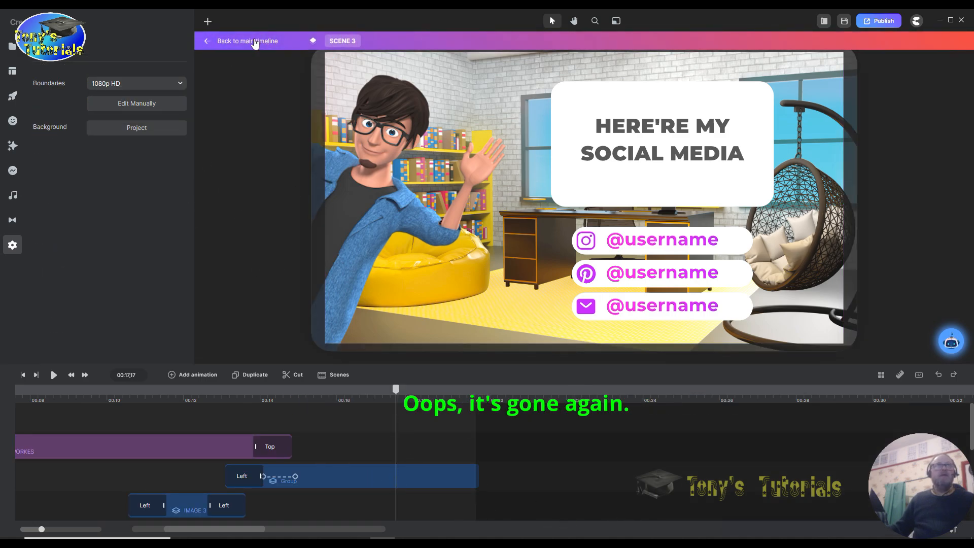
click(249, 171)
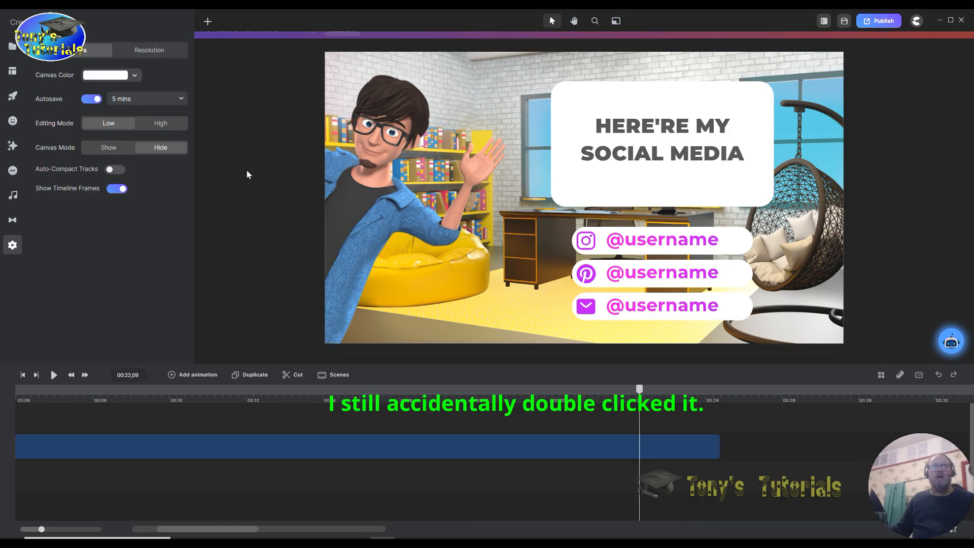
click(625, 458)
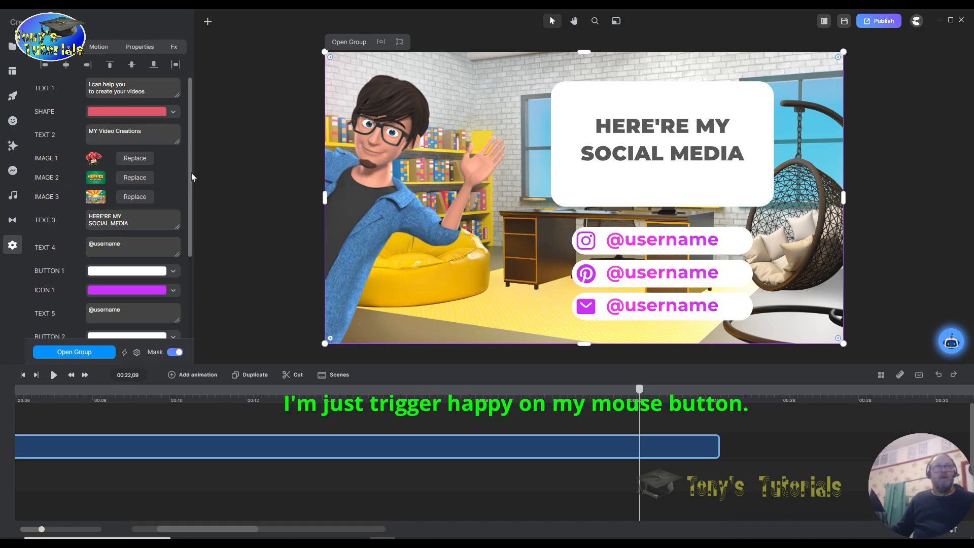
drag(190, 175, 185, 259)
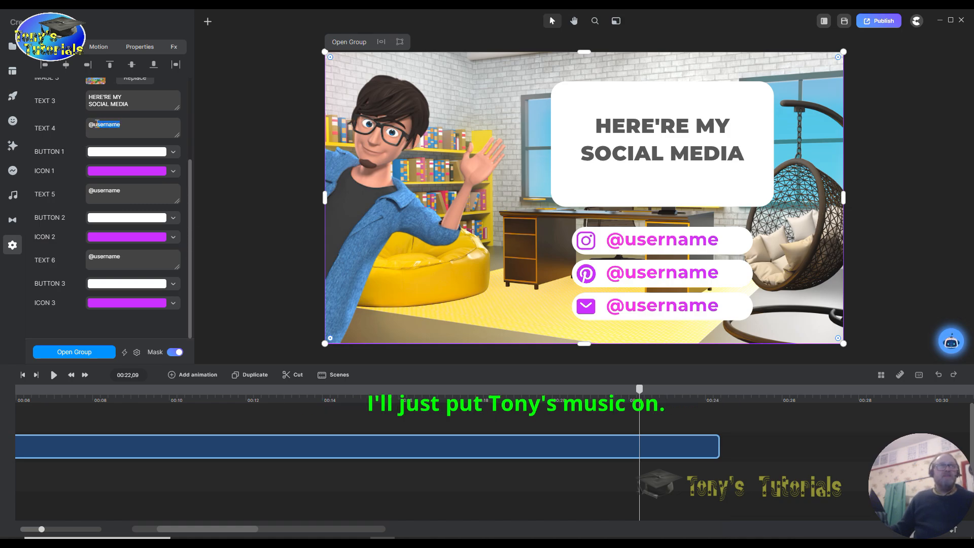
text(TonysMusic)
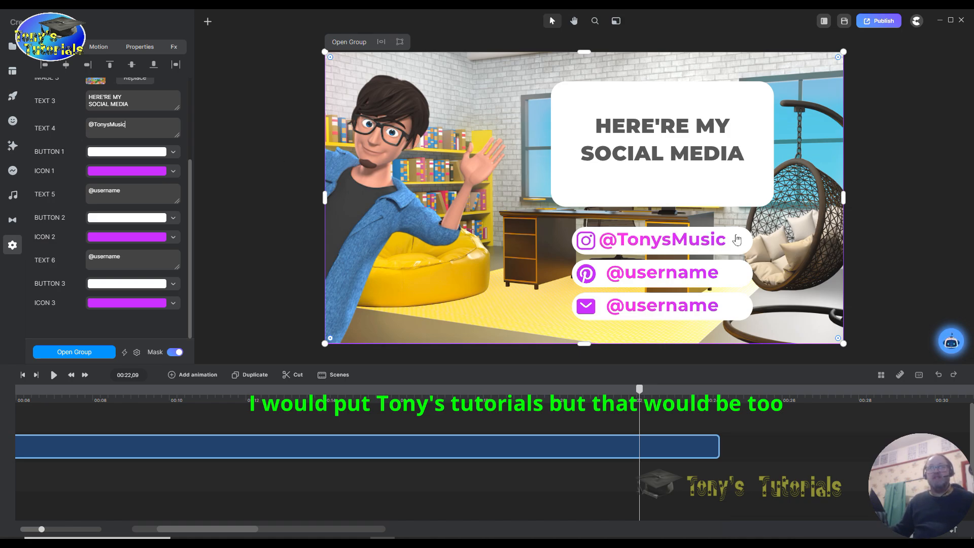
drag(146, 124, 81, 122)
key(ctrl+c)
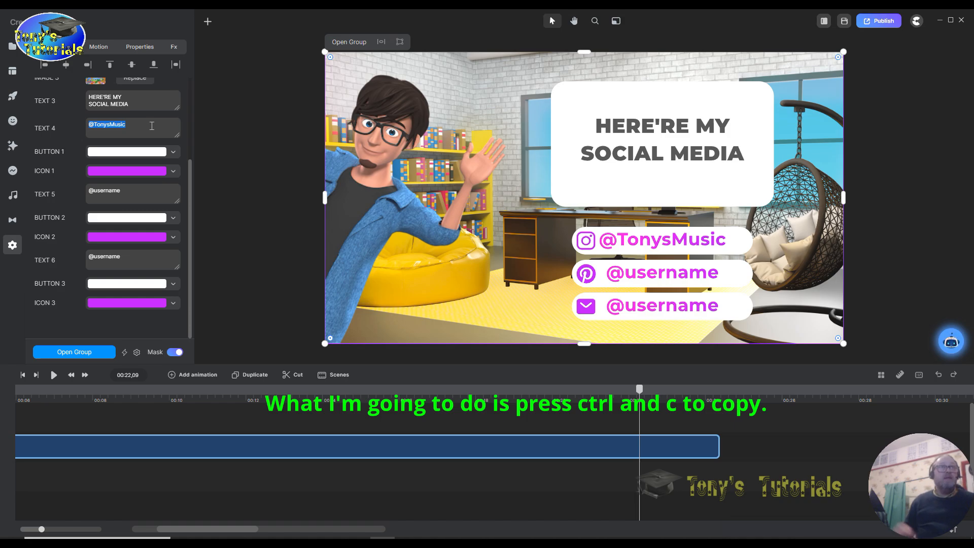
click(129, 187)
key(ctrl+a)
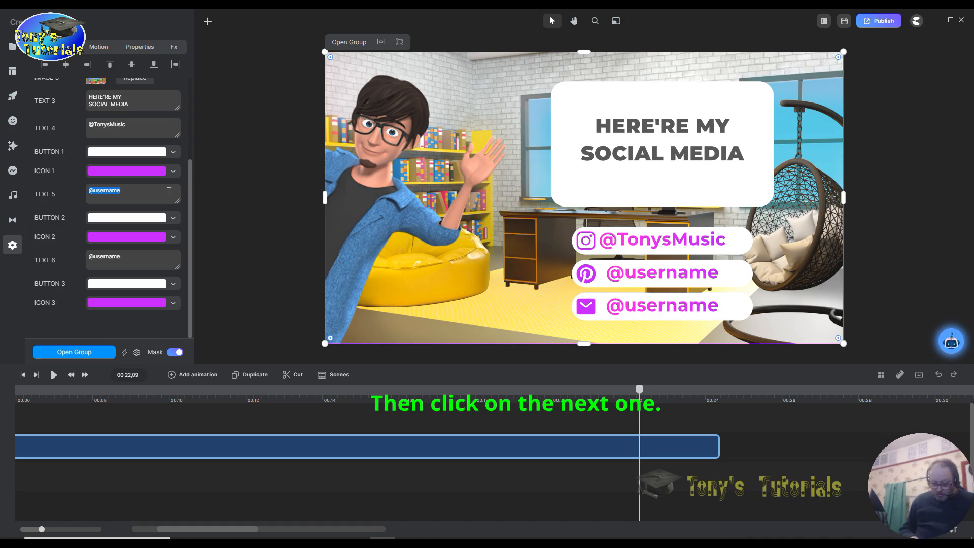
key(ctrl+v)
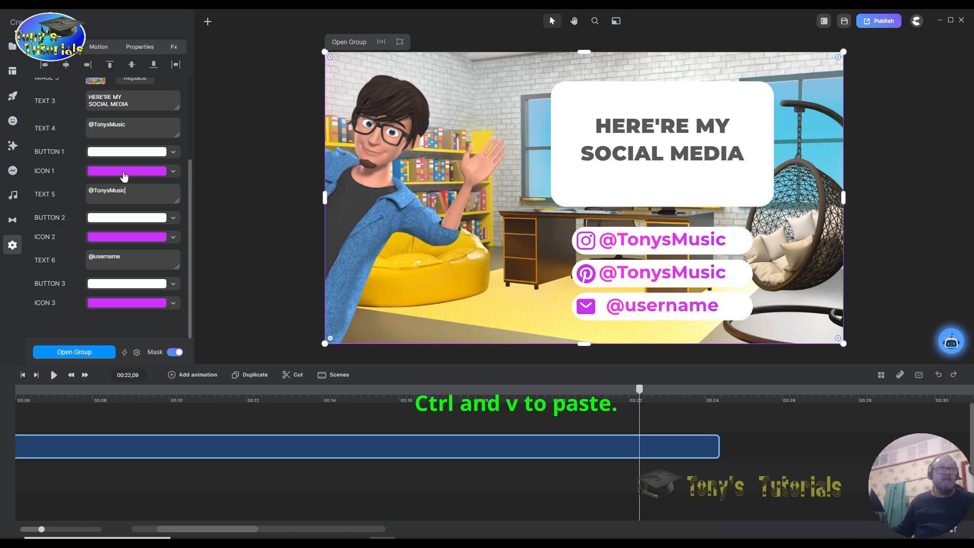
click(129, 260)
key(ctrl+a)
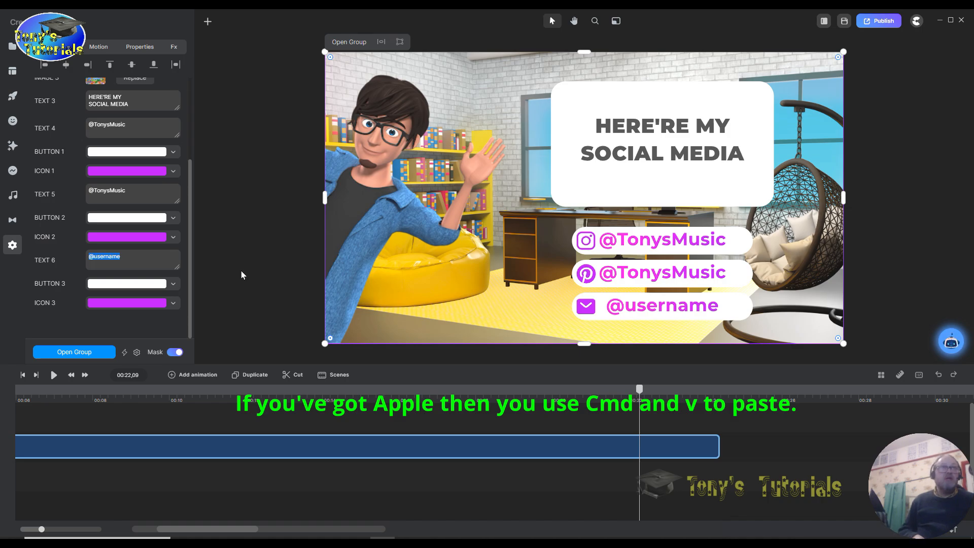
key(ctrl+v)
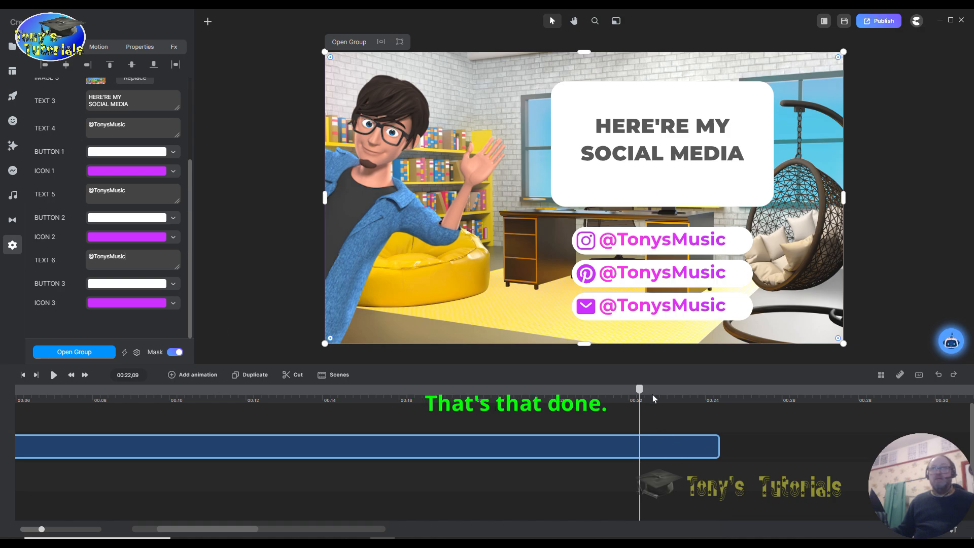
Apply the Fade Out exit motion to Scene 3, with the playhead near the scene's end at 00:23,20
drag(641, 394, 735, 409)
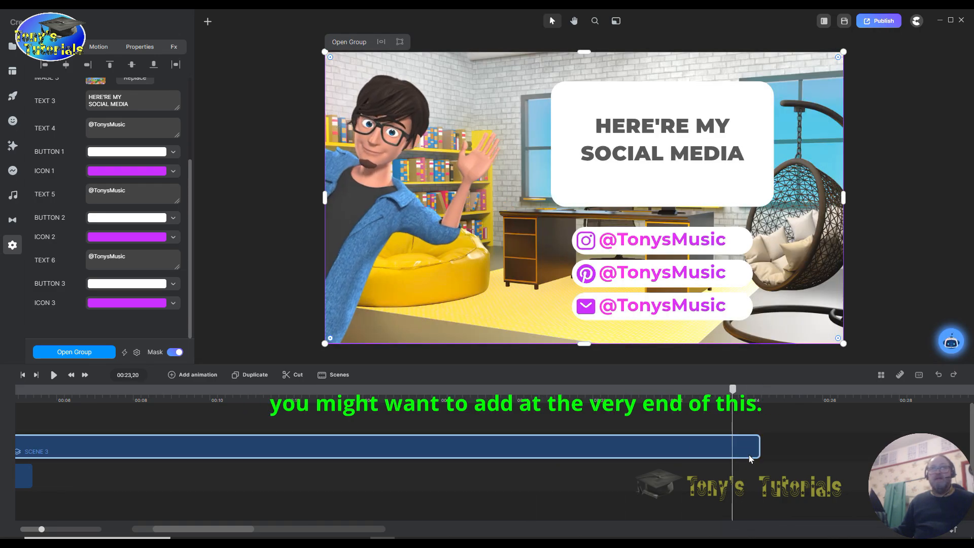
click(100, 46)
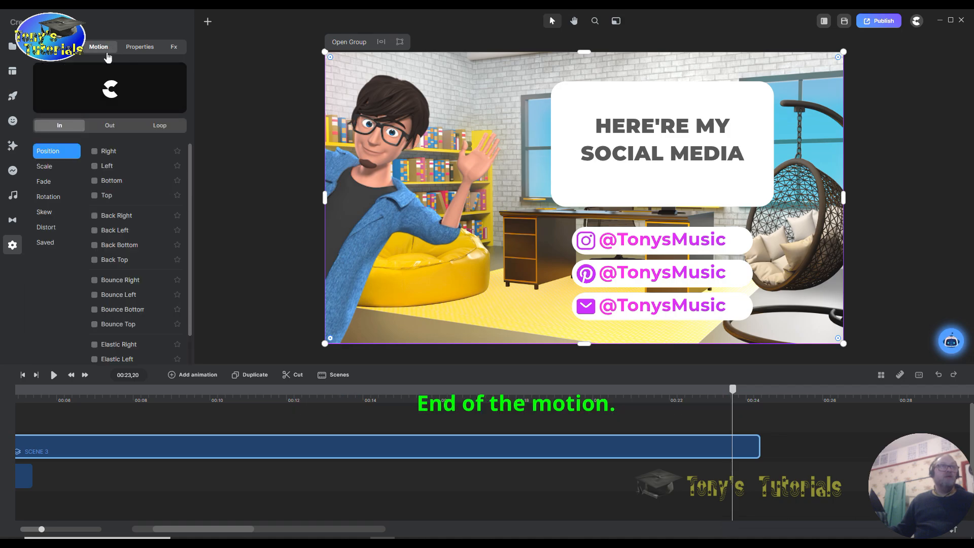
click(50, 187)
click(104, 128)
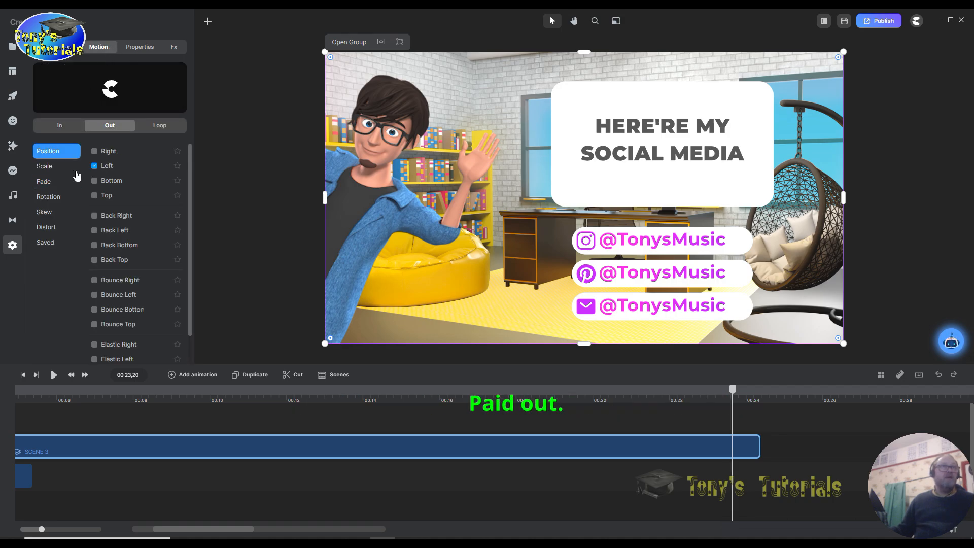
click(45, 183)
click(94, 151)
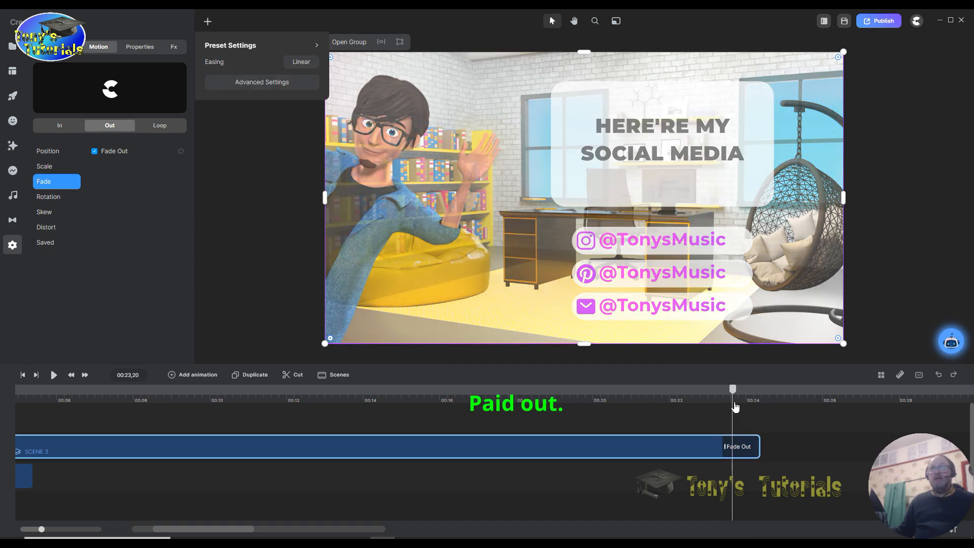
Return the playhead to 00:00 and add the round Tony's Tutorials logo from the global media to the canvas
drag(734, 392, 96, 426)
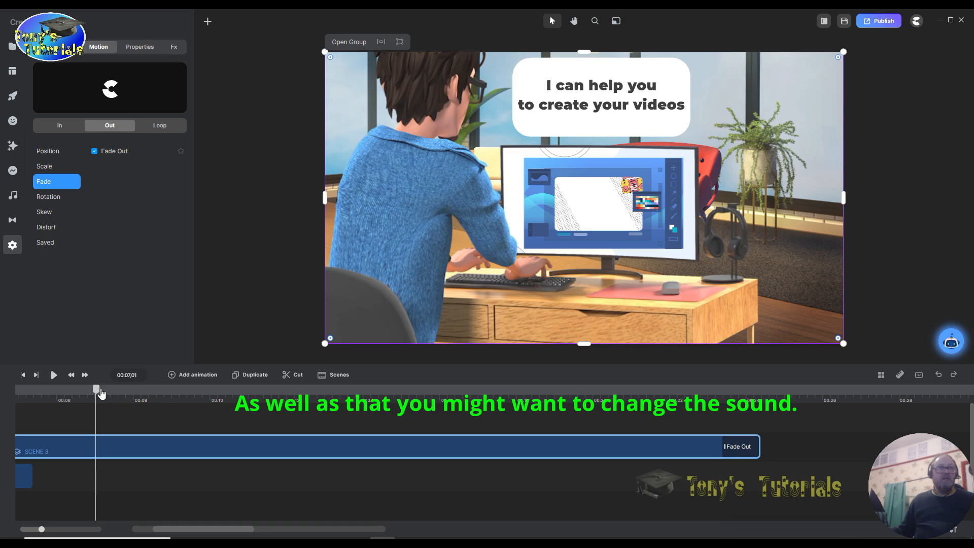
mouse_move(96, 391)
mouse_down()
mouse_move(4, 383)
mouse_move(93, 410)
mouse_up()
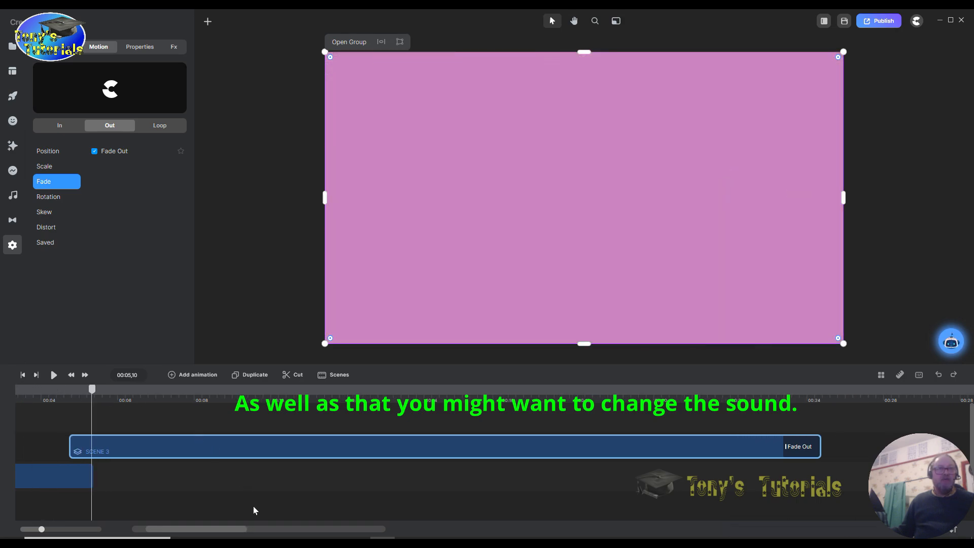
drag(203, 528, 168, 529)
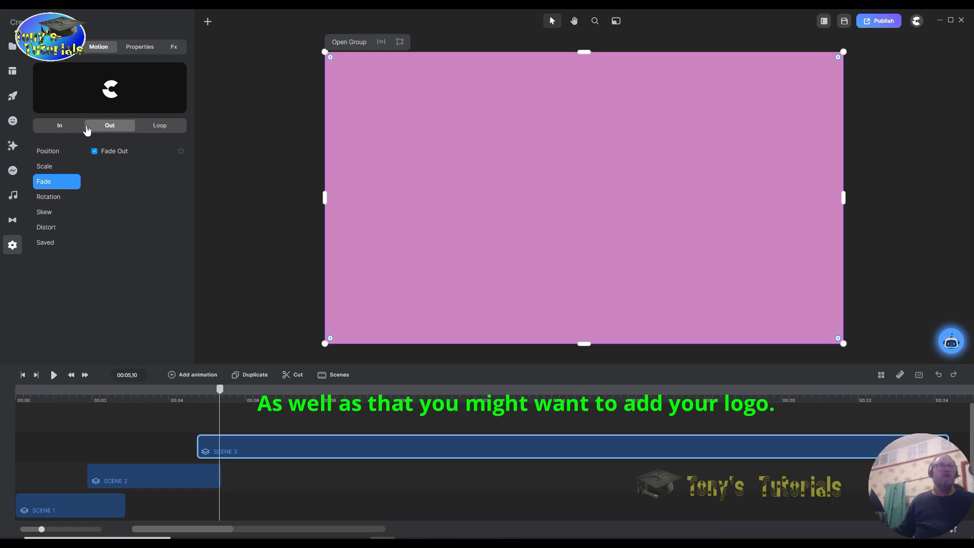
click(15, 48)
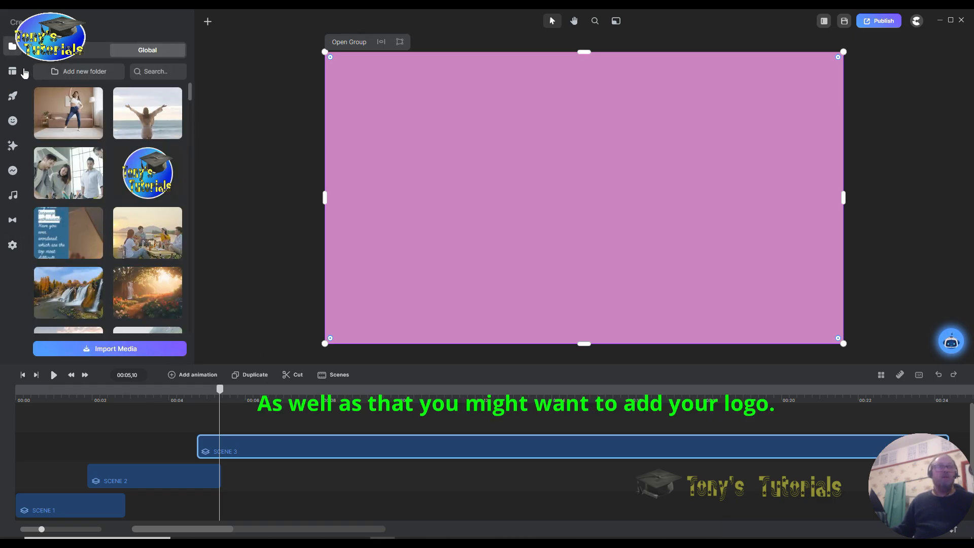
drag(219, 389, 16, 391)
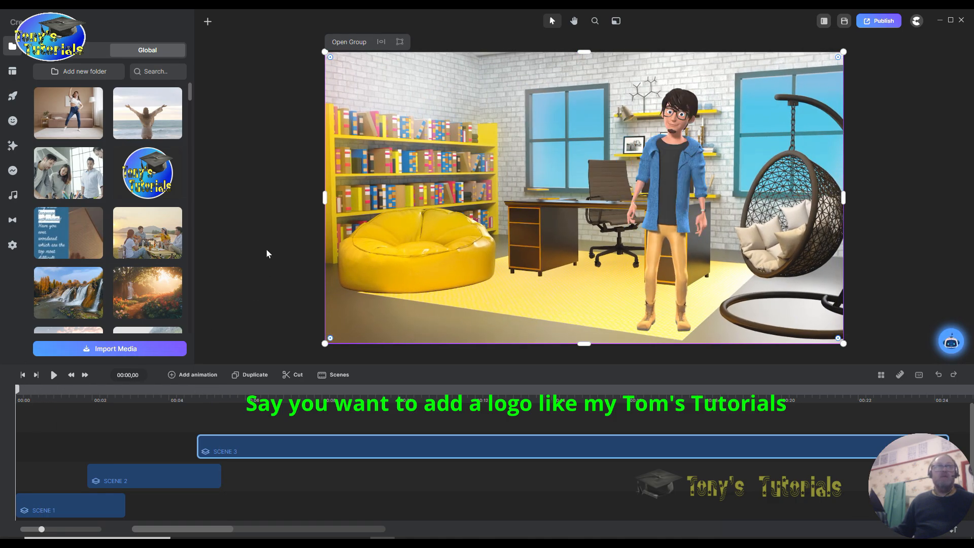
drag(147, 172, 615, 277)
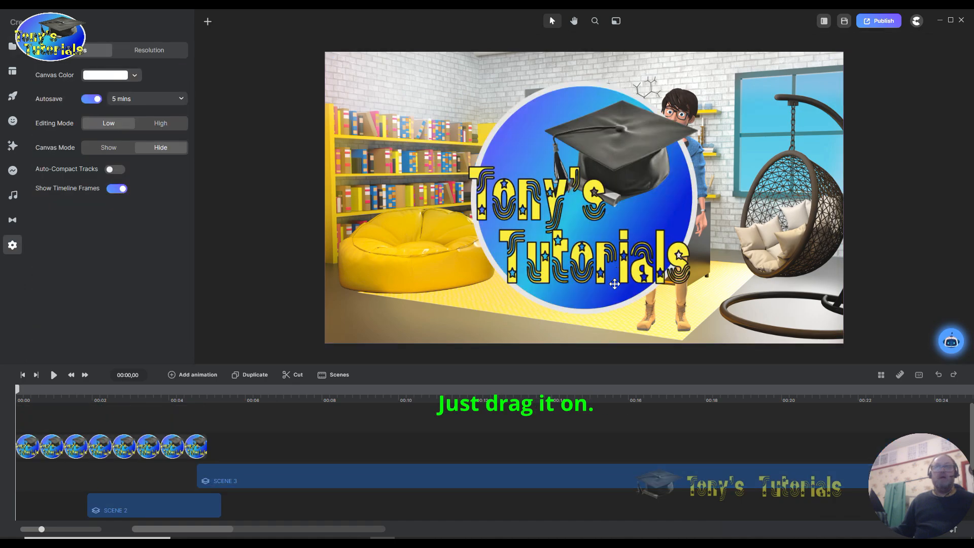
Scale the logo down to about 42% in the canvas's upper-left corner and reduce its opacity to 61%
click(594, 279)
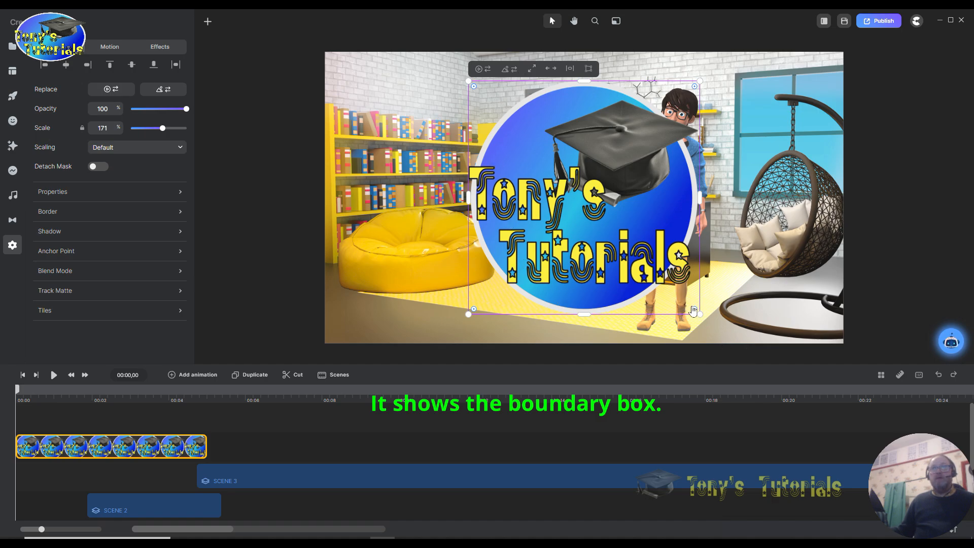
drag(702, 315, 491, 174)
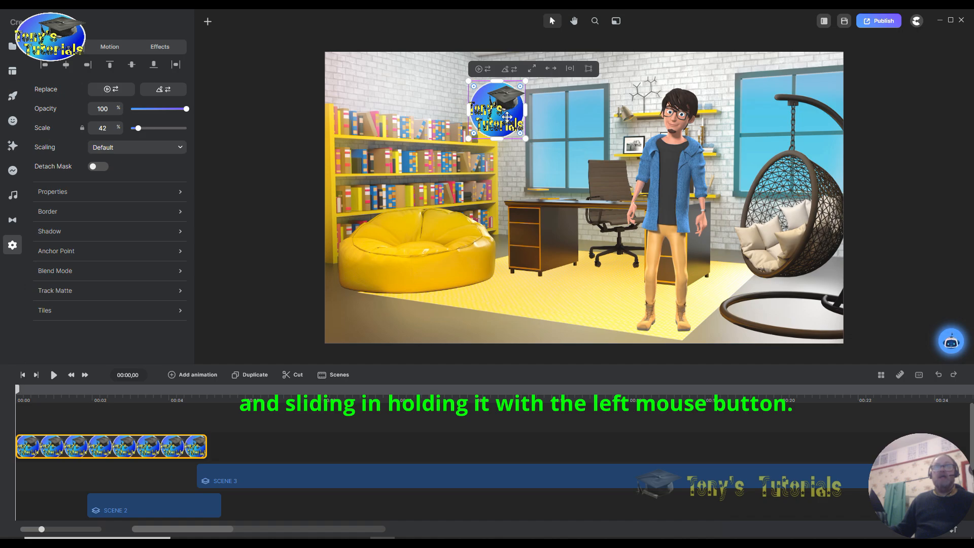
drag(506, 113, 383, 90)
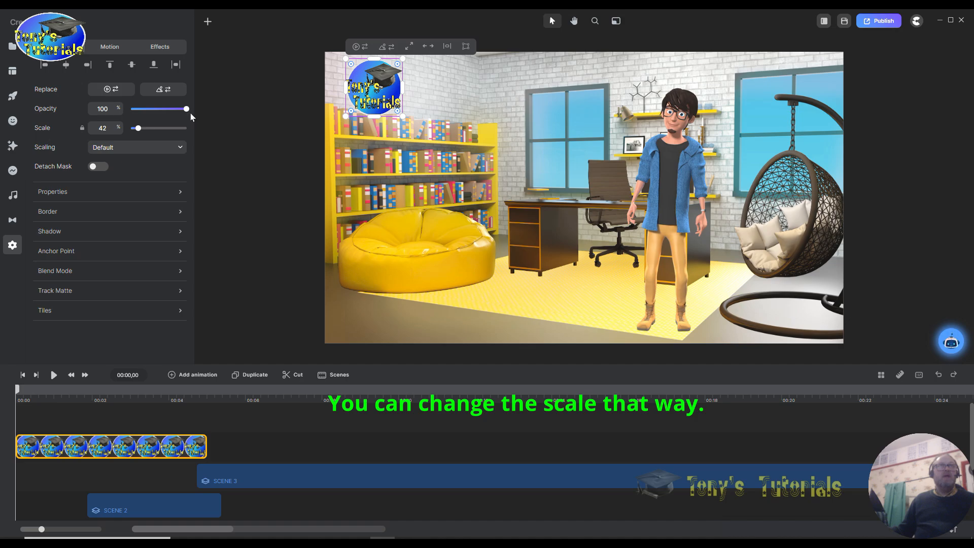
drag(187, 110, 161, 109)
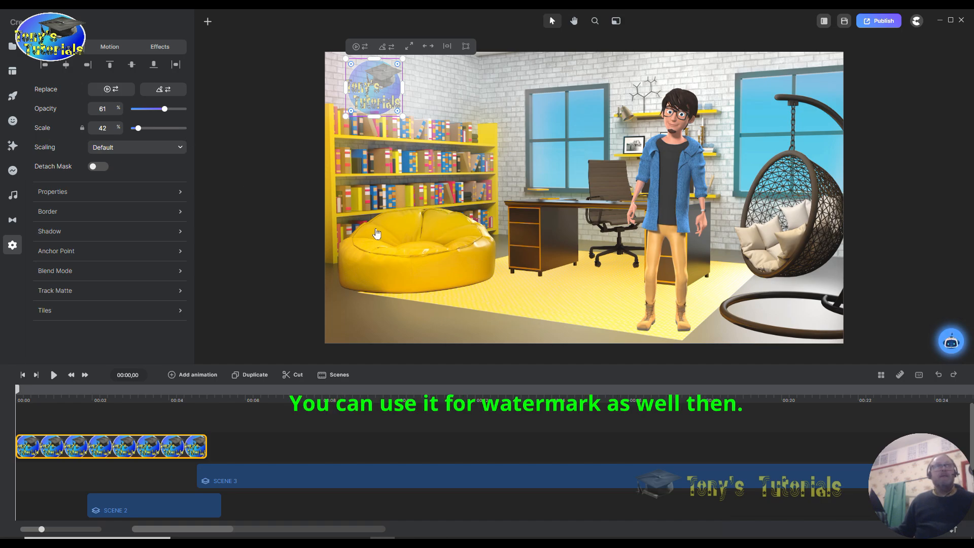
Import Tony's Tutorials Watermark.png into the global media from the Youtube Channels Assets > Tonys Tutorials folder on drive G
click(13, 47)
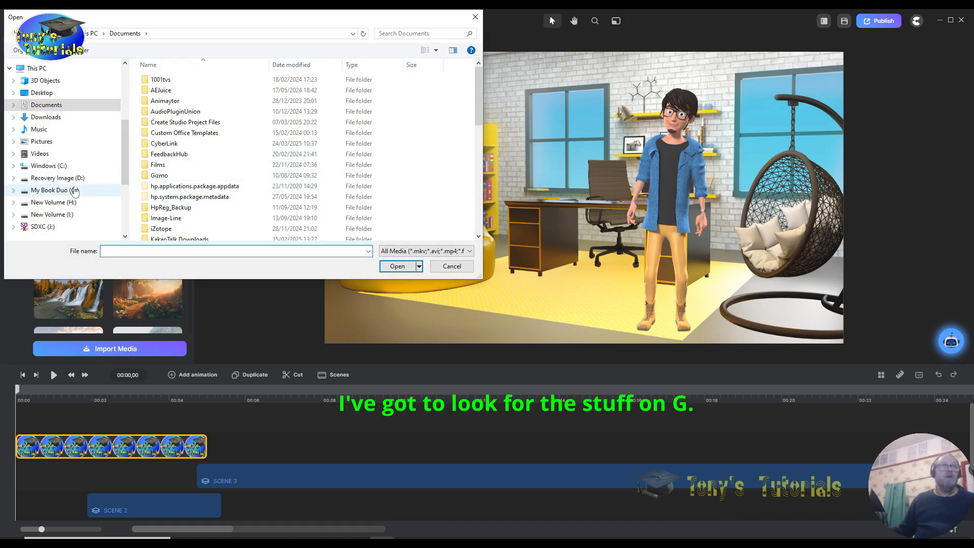
click(77, 189)
scroll(270, 167, down, 2)
scroll(270, 167, down, 20)
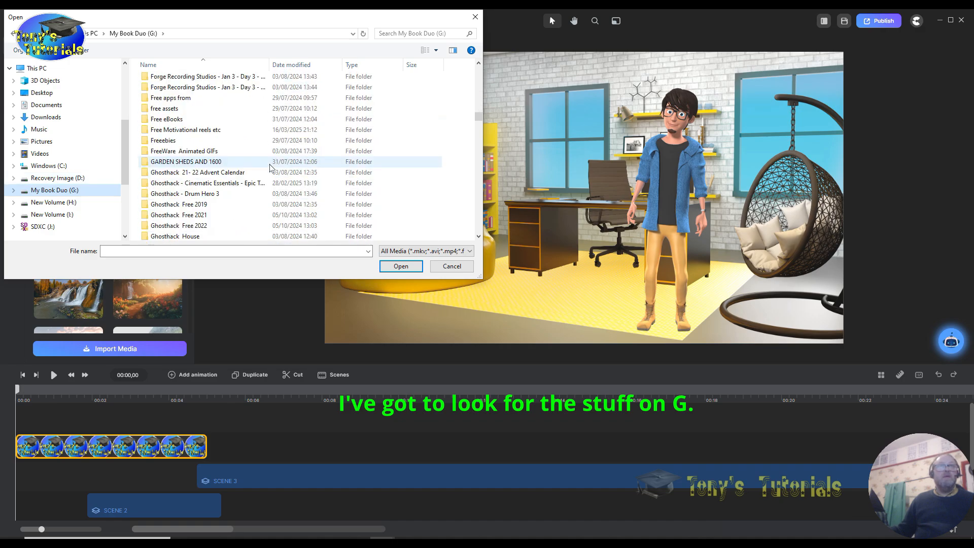
scroll(271, 167, down, 10)
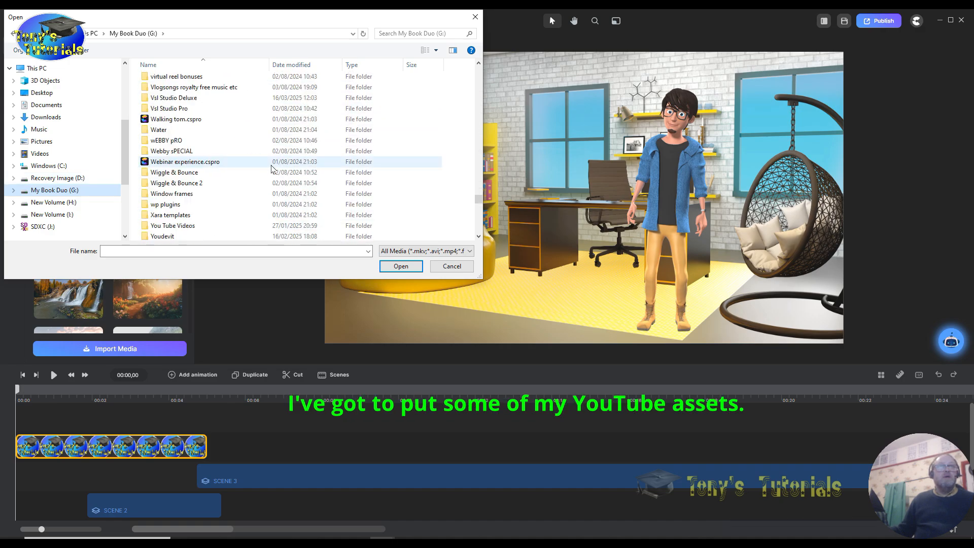
scroll(266, 175, up, 5)
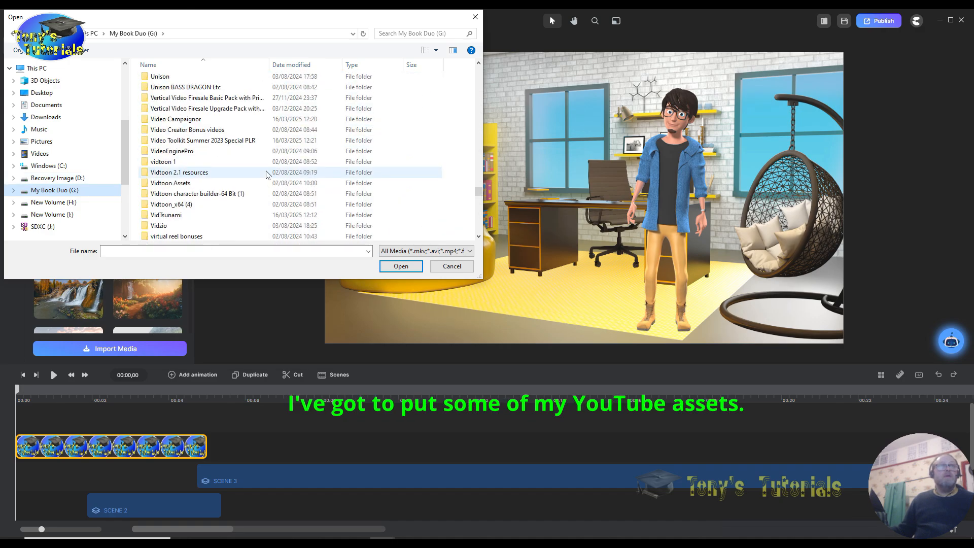
scroll(218, 165, down, 5)
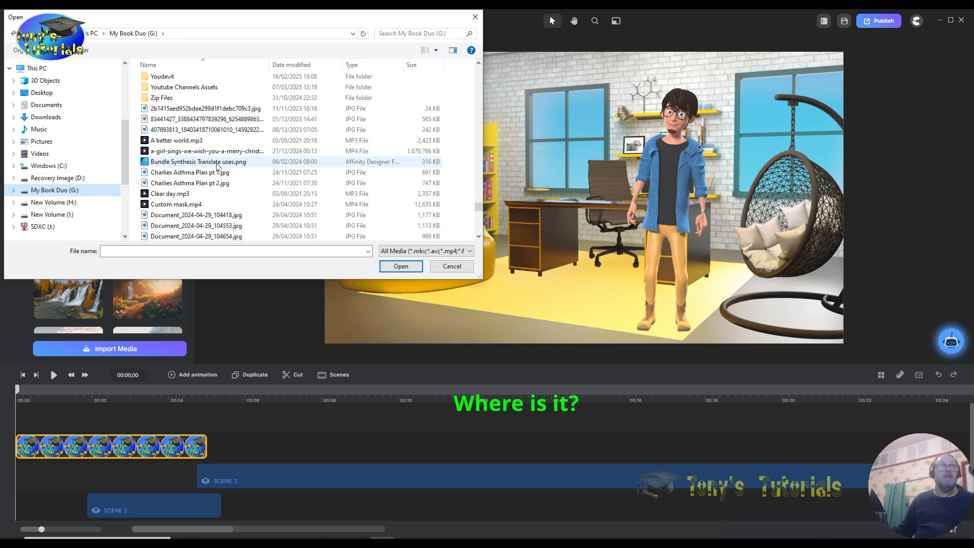
double_click(224, 89)
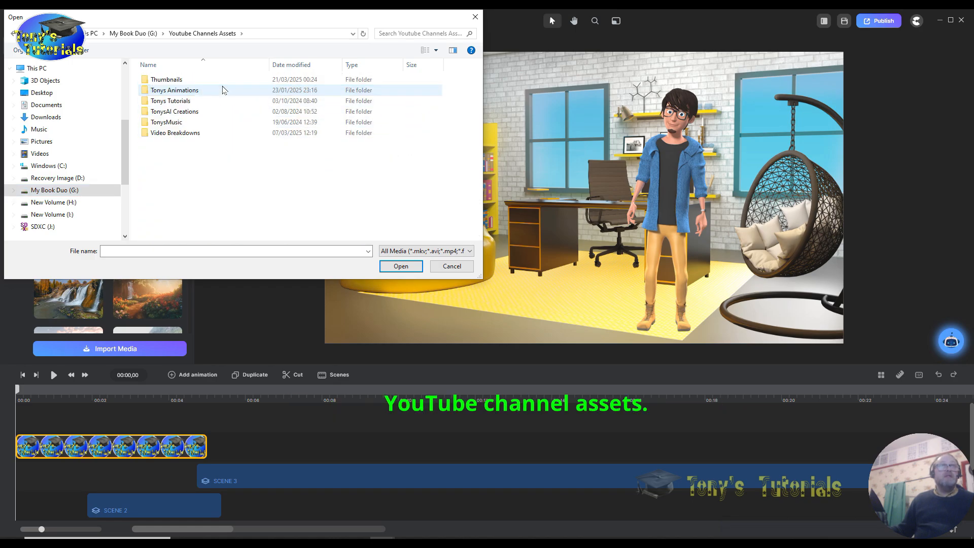
click(207, 102)
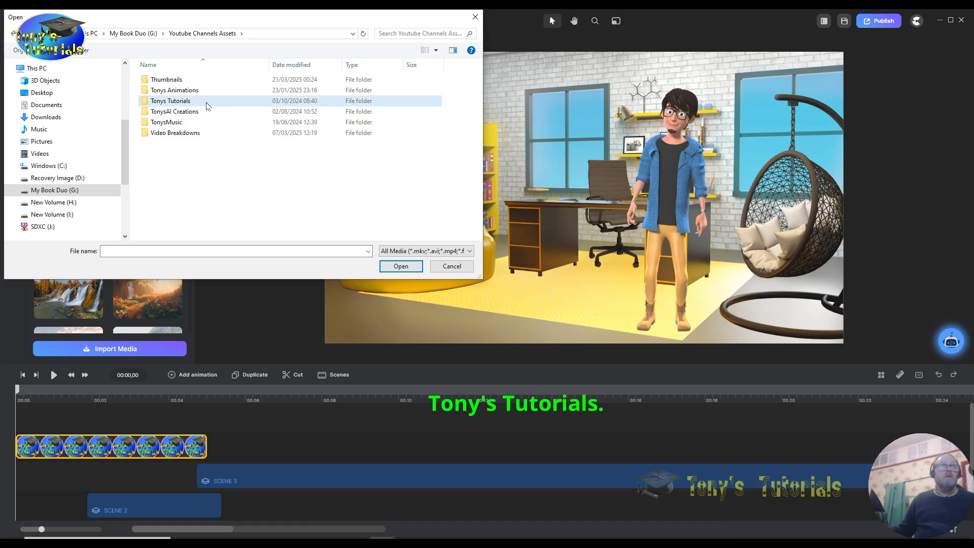
double_click(206, 104)
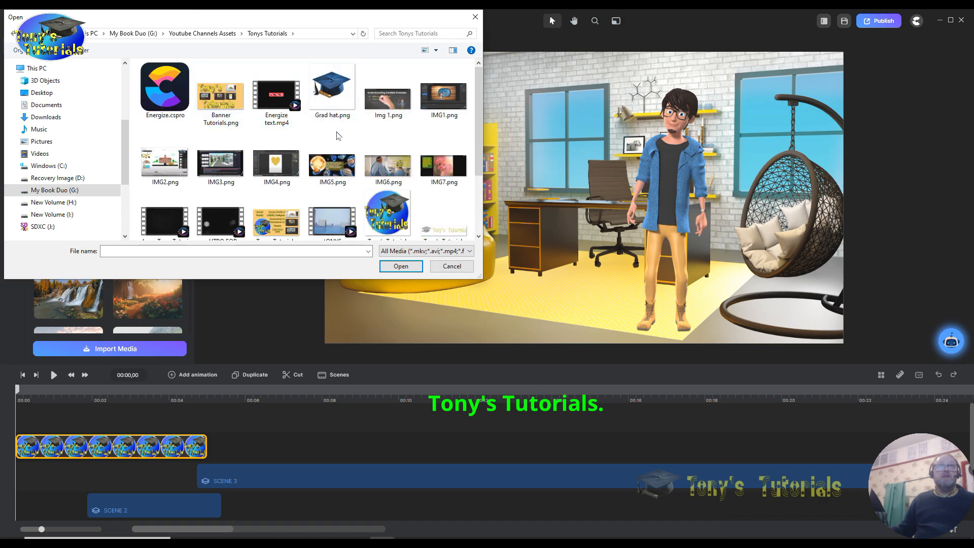
click(441, 232)
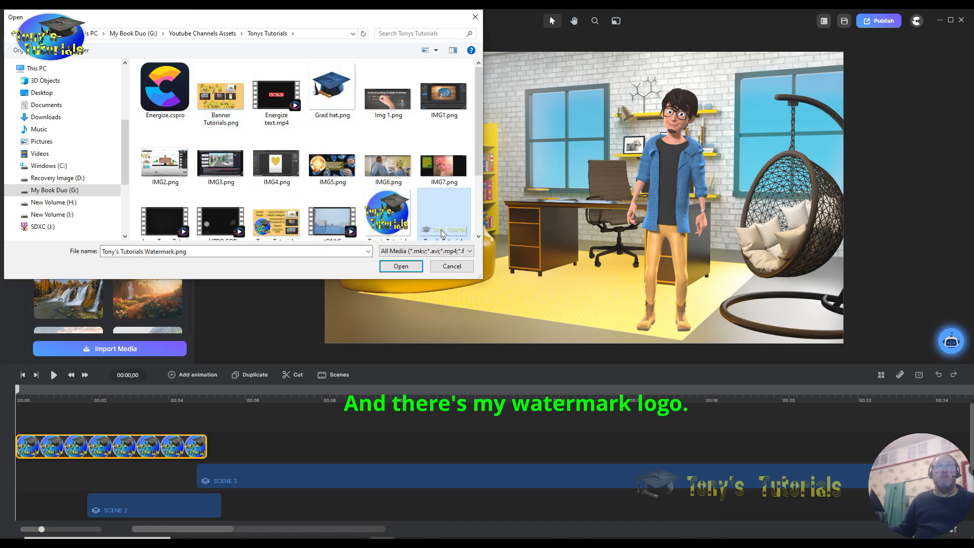
click(395, 269)
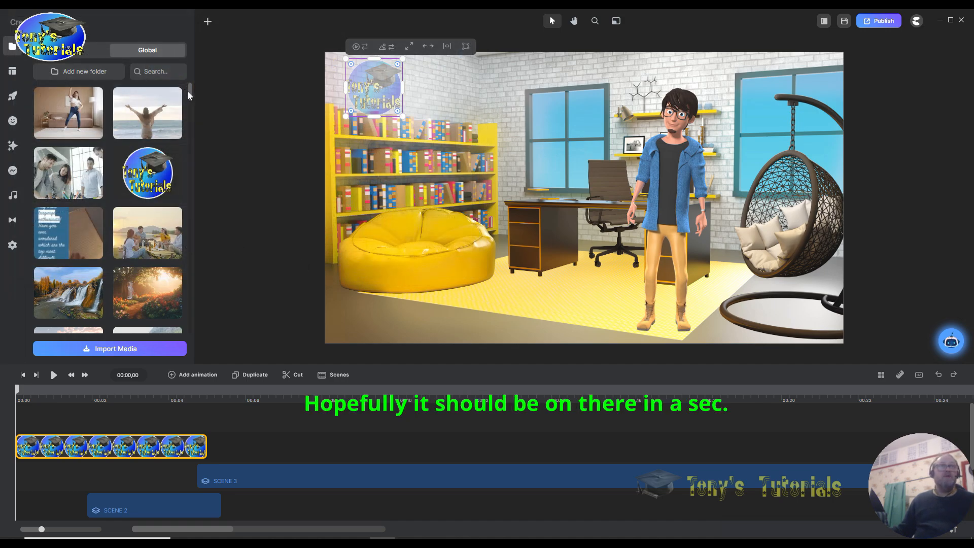
Find the imported Tony's Tutorials watermark in the global media and add it to the canvas
drag(189, 89, 194, 120)
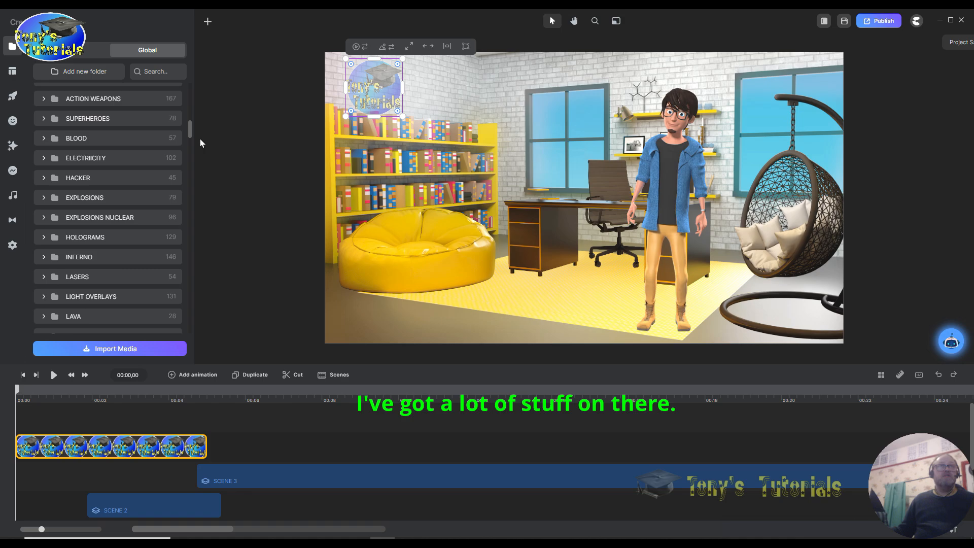
drag(189, 133, 193, 109)
drag(144, 291, 609, 319)
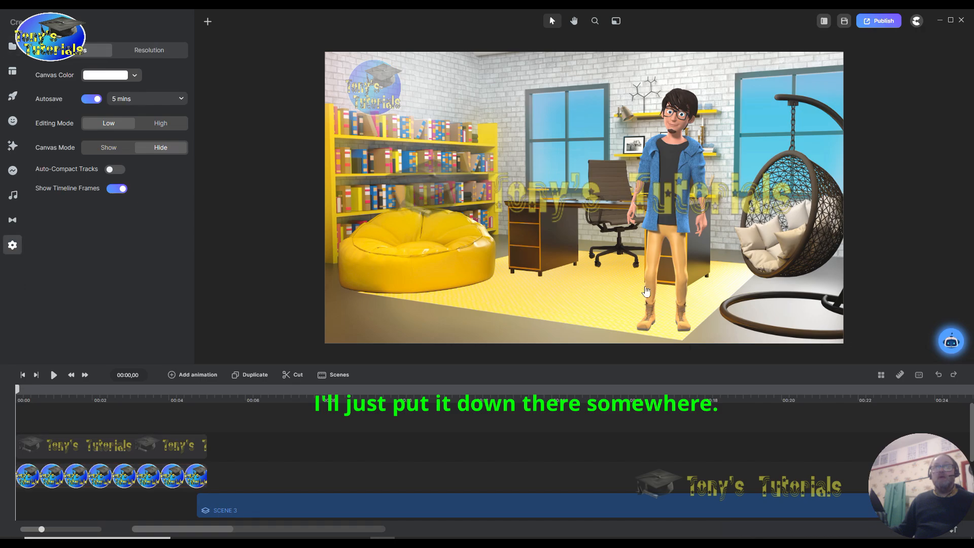
click(521, 207)
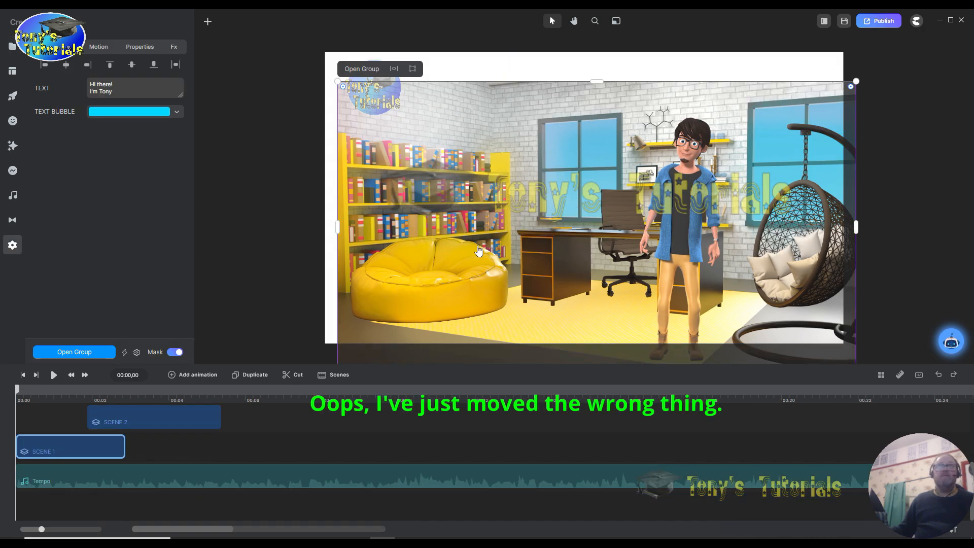
drag(493, 122, 477, 92)
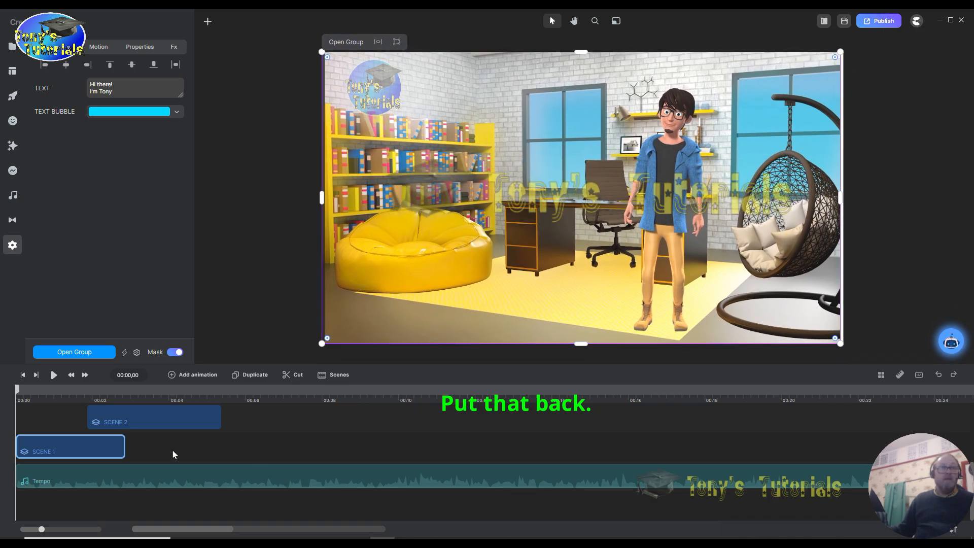
scroll(363, 429, up, 3)
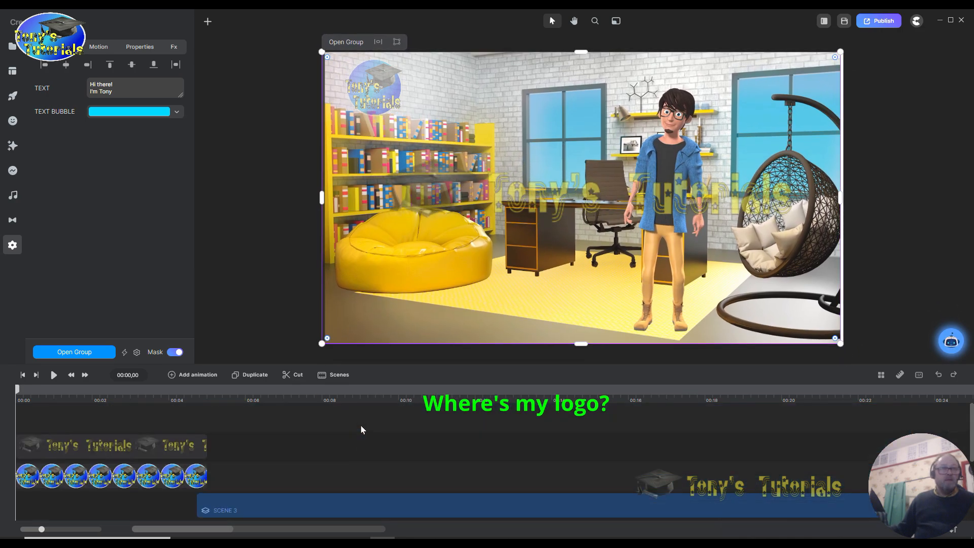
Scale the text watermark down to about 85% and place it in the canvas's lower-left corner, beneath the round logo
click(151, 454)
drag(560, 206, 540, 289)
drag(353, 239, 642, 316)
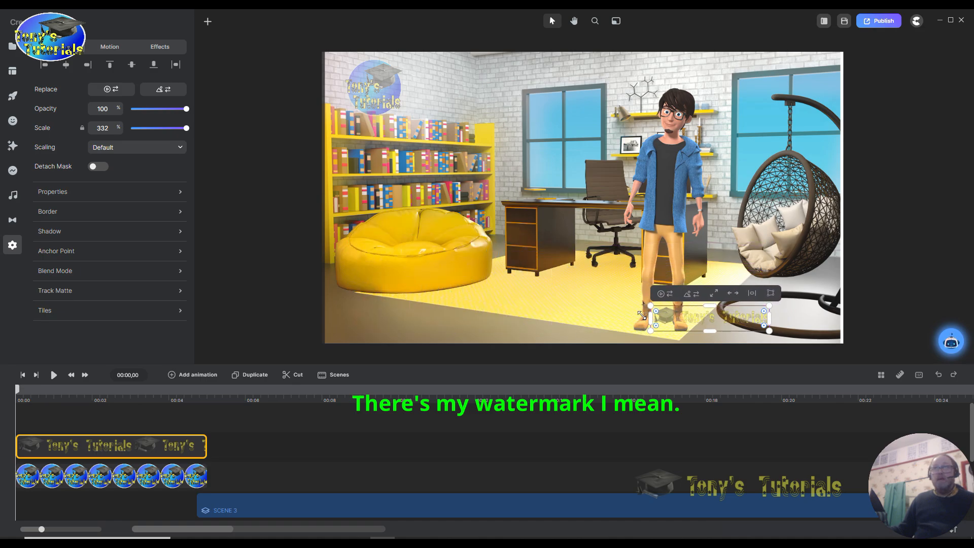
drag(711, 319, 393, 328)
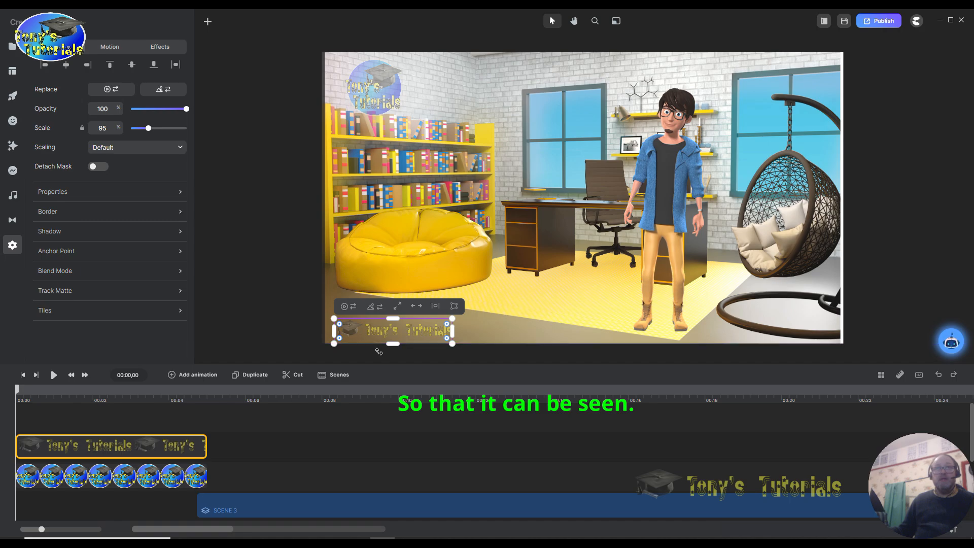
drag(334, 319, 344, 323)
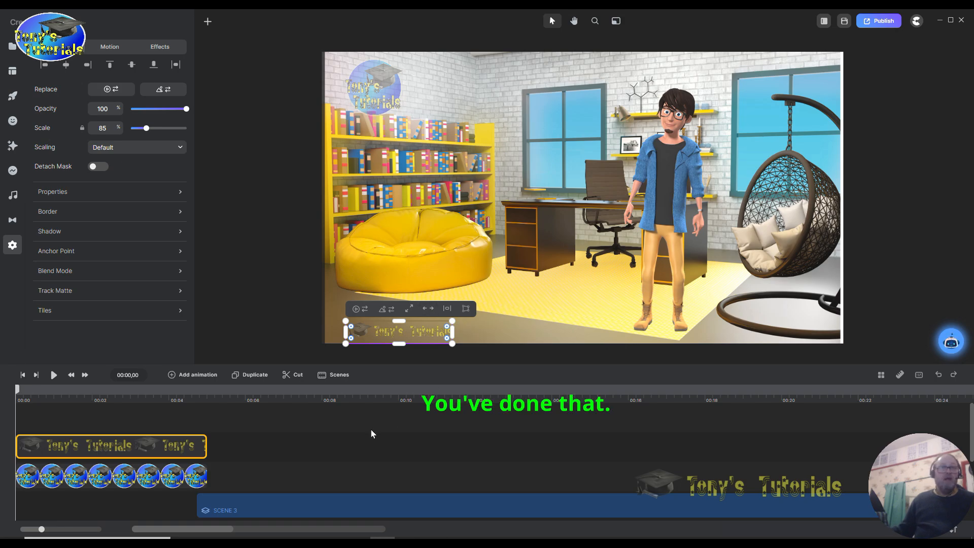
Extend the text watermark and round logo clips on the timeline so both end together with Scene 3
drag(206, 443, 901, 446)
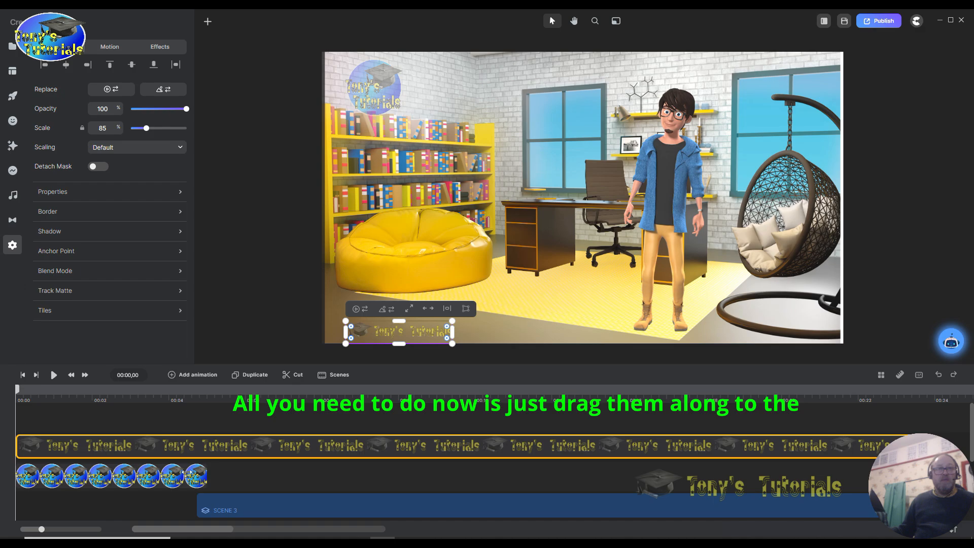
drag(201, 477, 639, 486)
drag(845, 471, 864, 476)
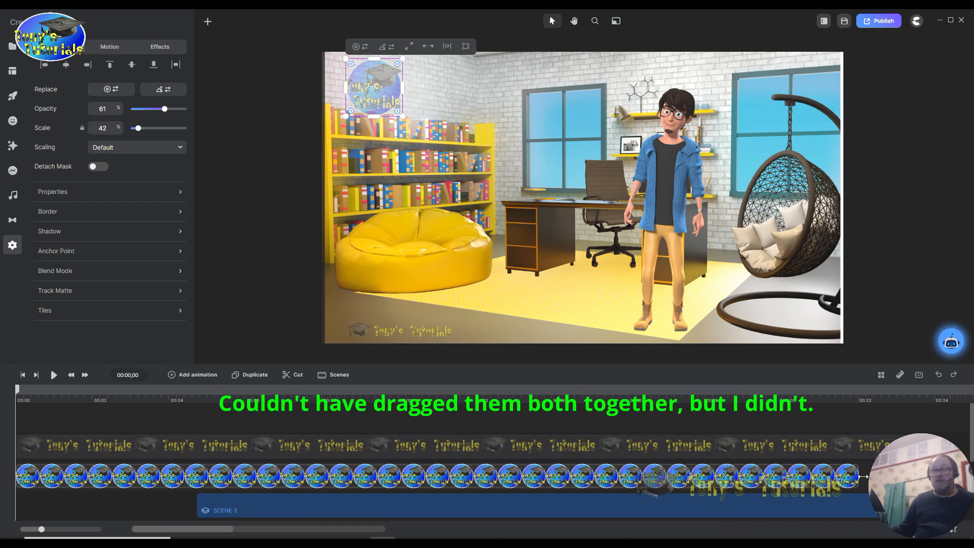
drag(222, 534, 268, 537)
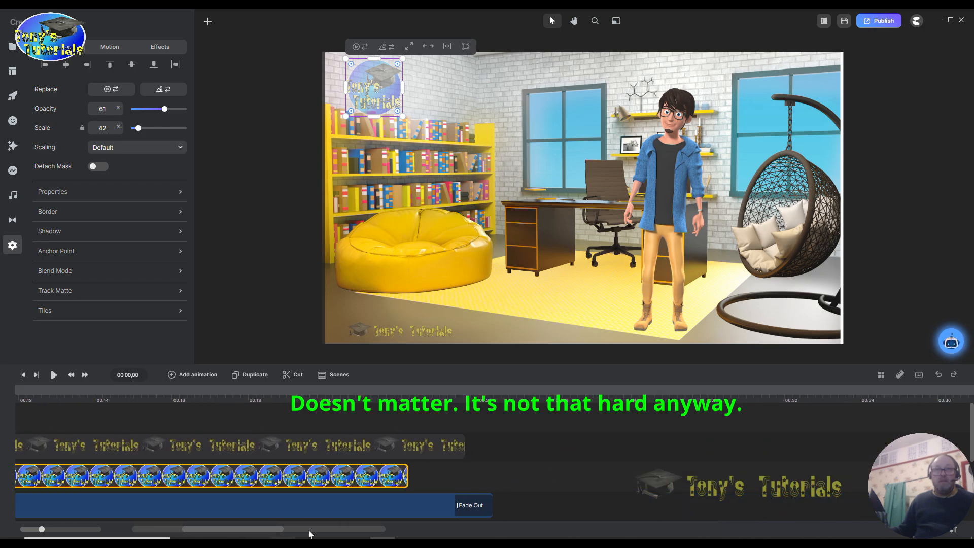
drag(462, 447, 491, 447)
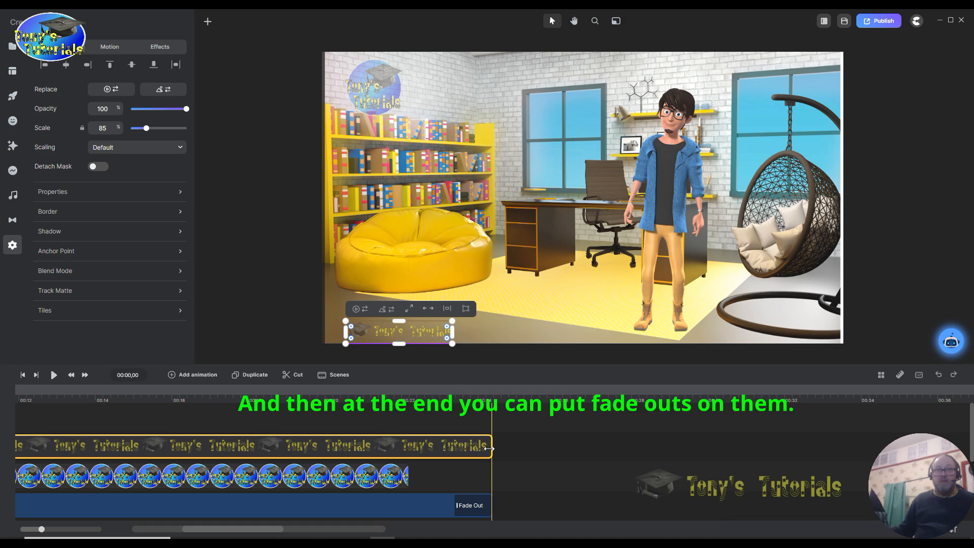
click(411, 484)
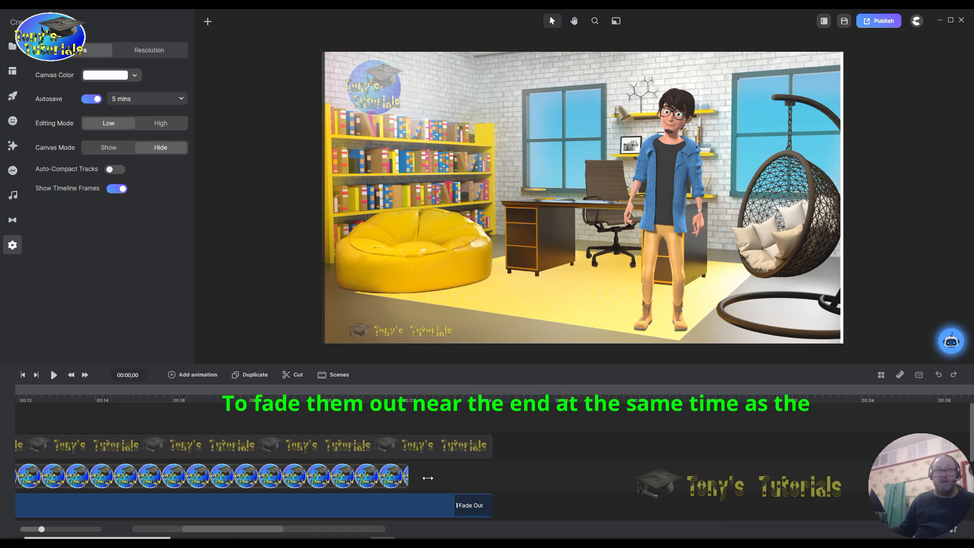
click(477, 480)
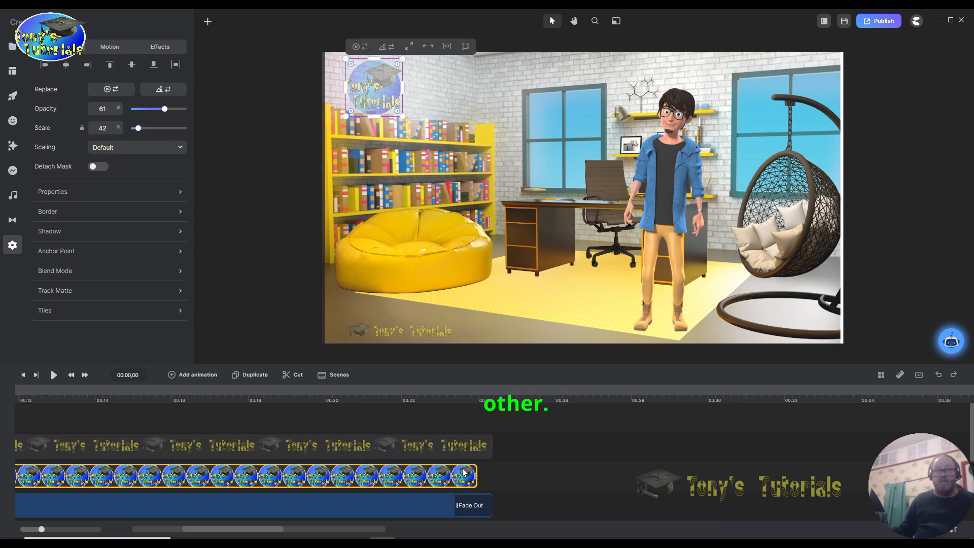
drag(477, 473, 492, 473)
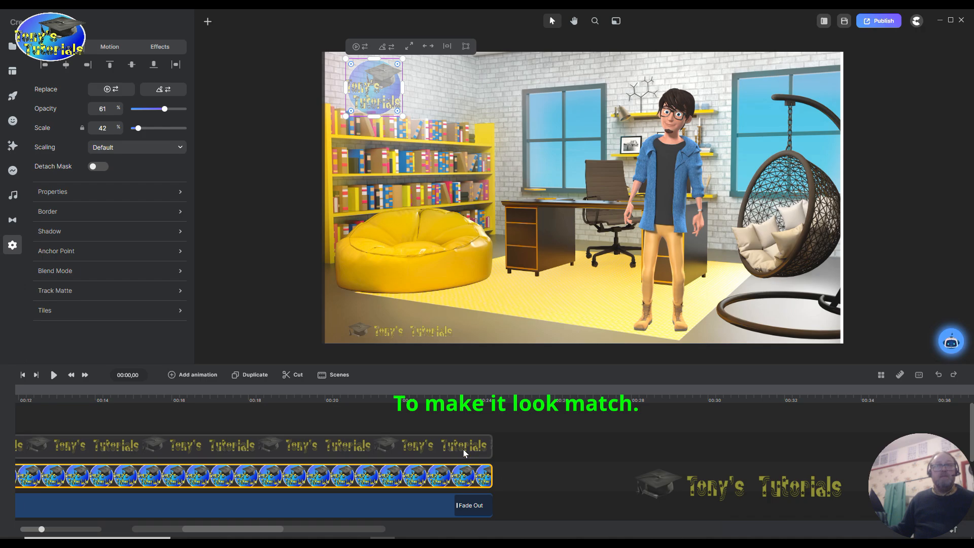
Apply the Fade Out exit motion to the round logo with the playhead at 00:23,11, where Scene 3's fade starts
click(453, 393)
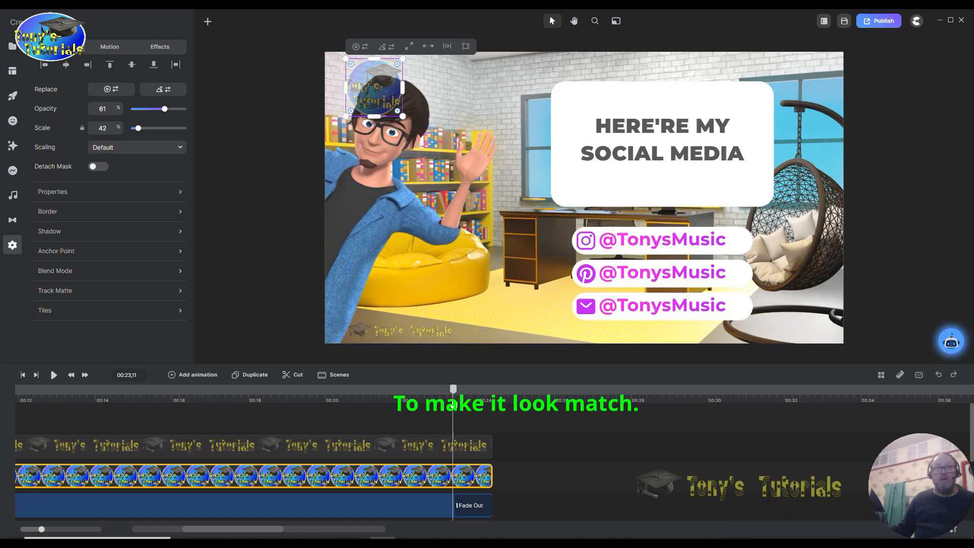
click(120, 51)
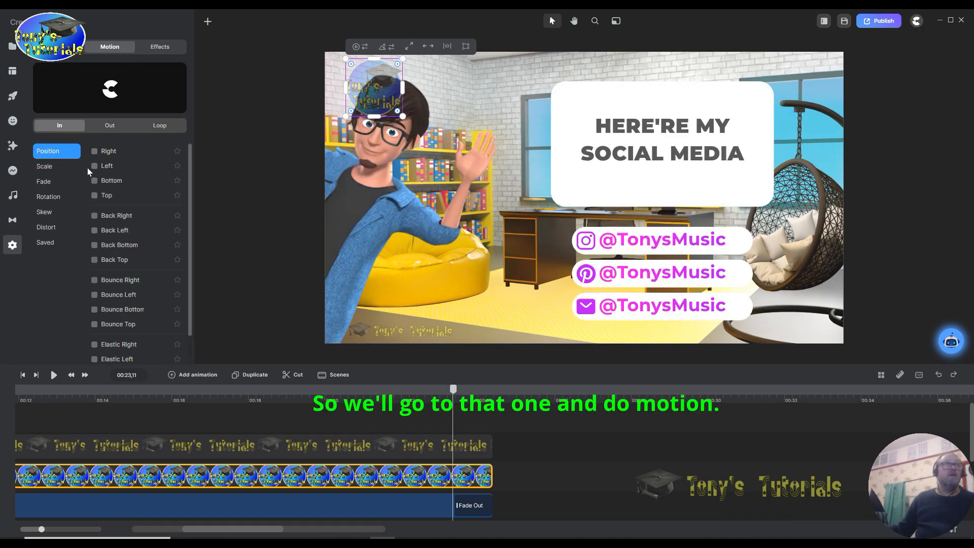
click(111, 127)
click(57, 184)
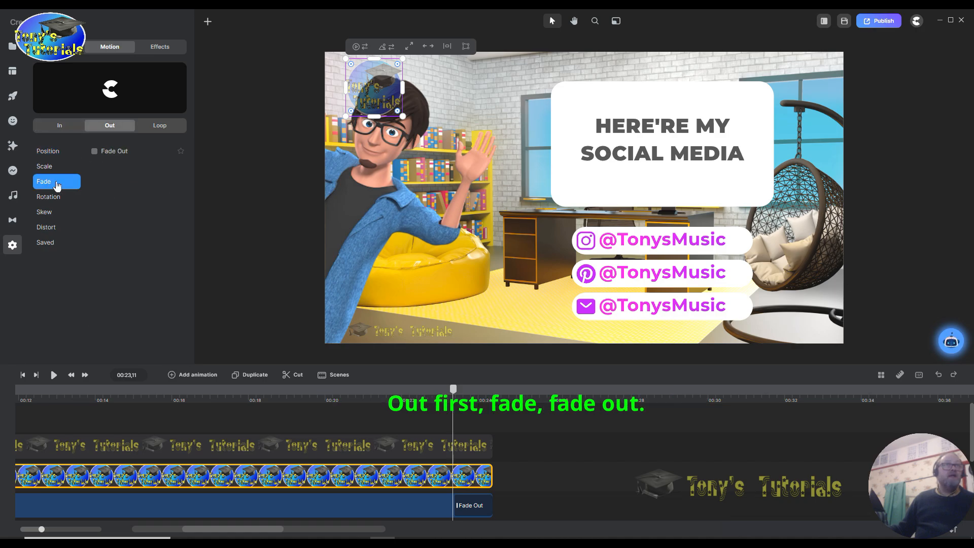
click(95, 152)
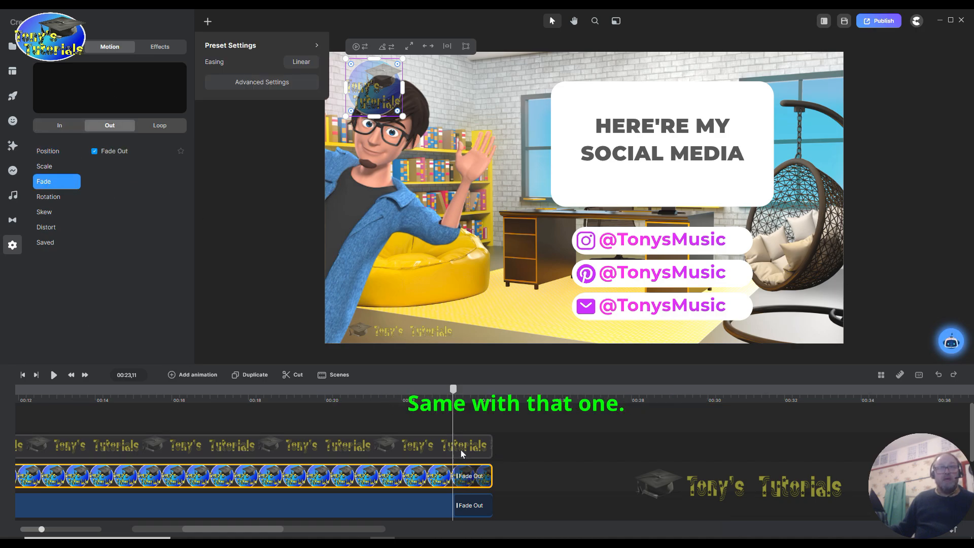
Apply the same Fade Out exit motion to the text watermark in the canvas's lower-left corner
click(399, 332)
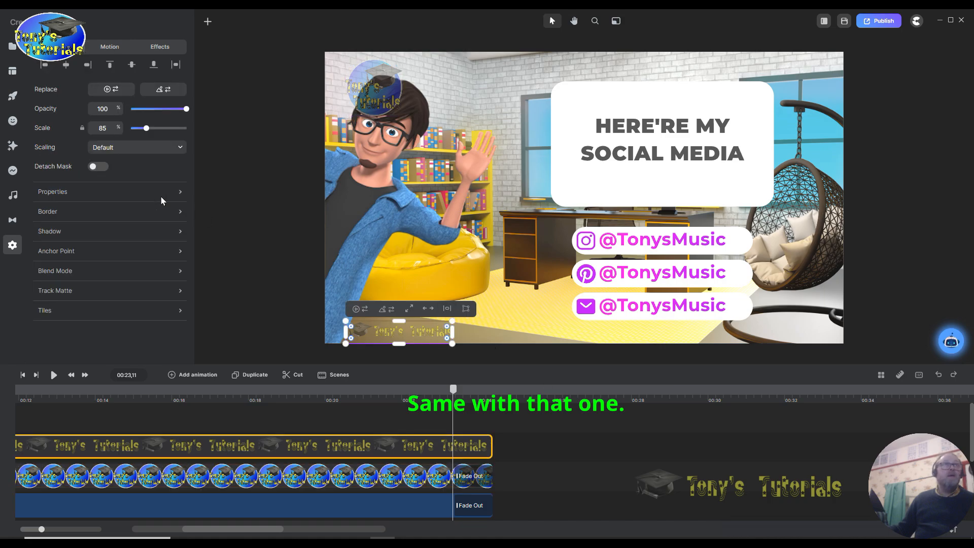
click(105, 47)
click(108, 128)
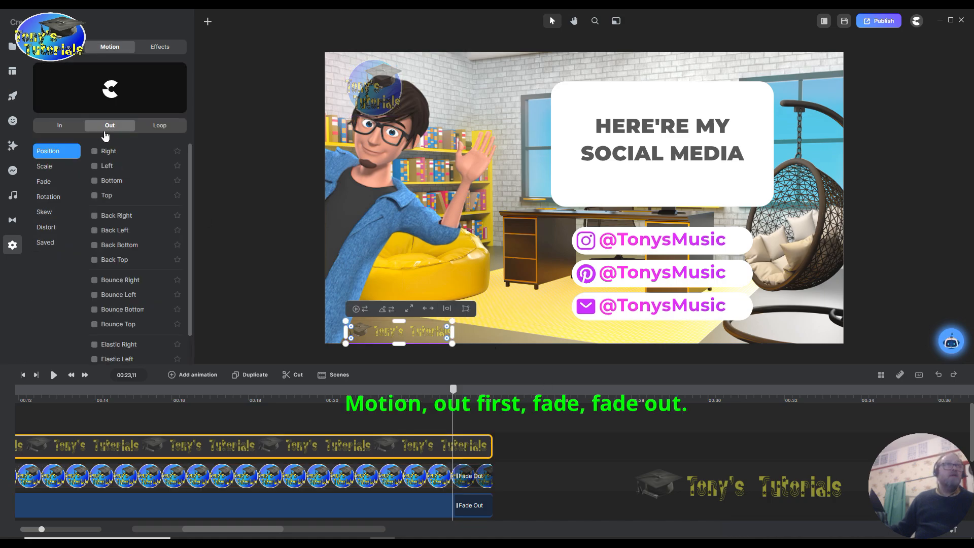
click(48, 184)
click(95, 152)
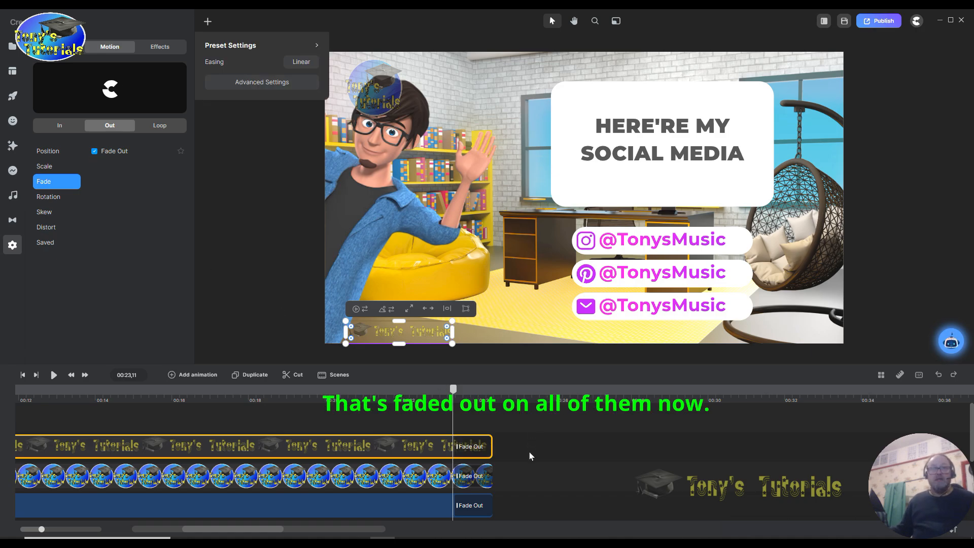
Scrub the playhead across the end of the timeline to check the fade-outs on the scene, logo and watermark
click(567, 449)
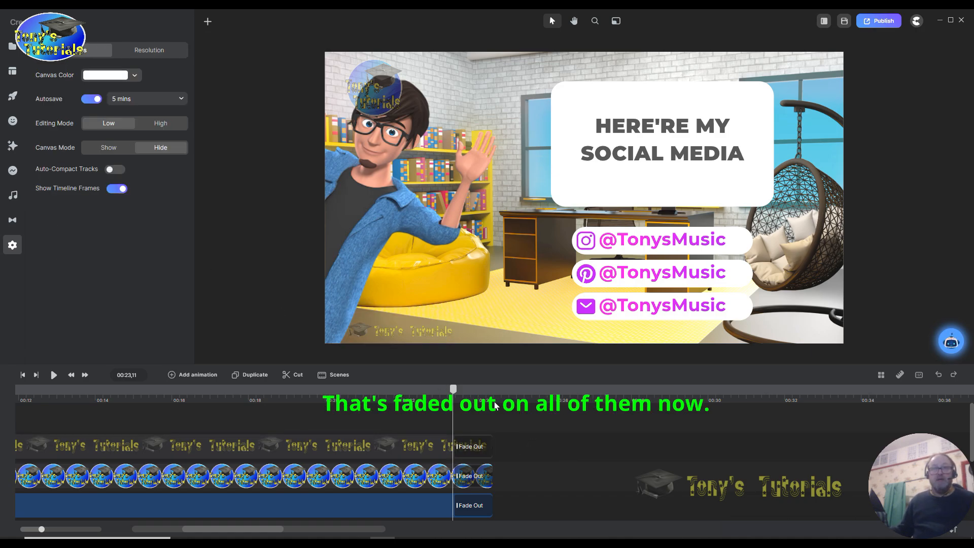
drag(454, 393, 508, 402)
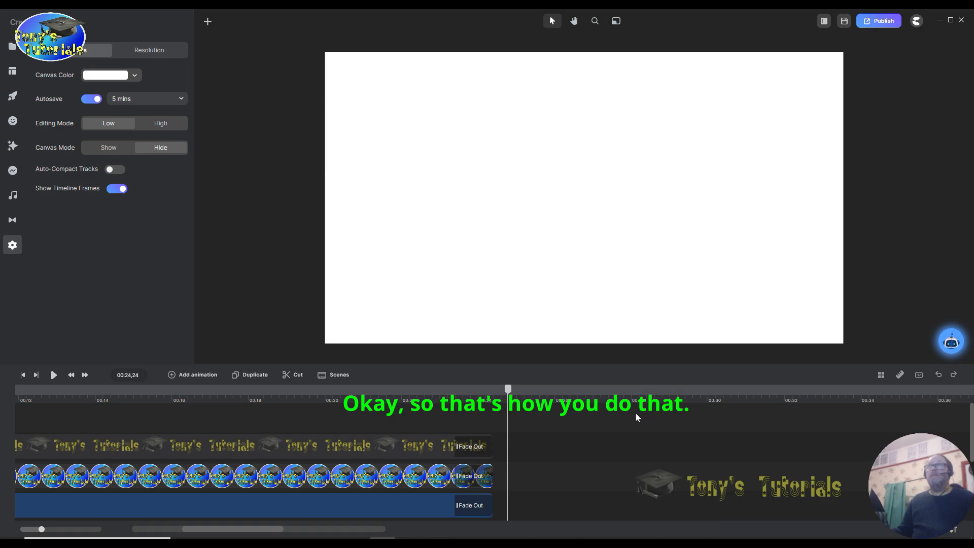
drag(511, 391, 491, 401)
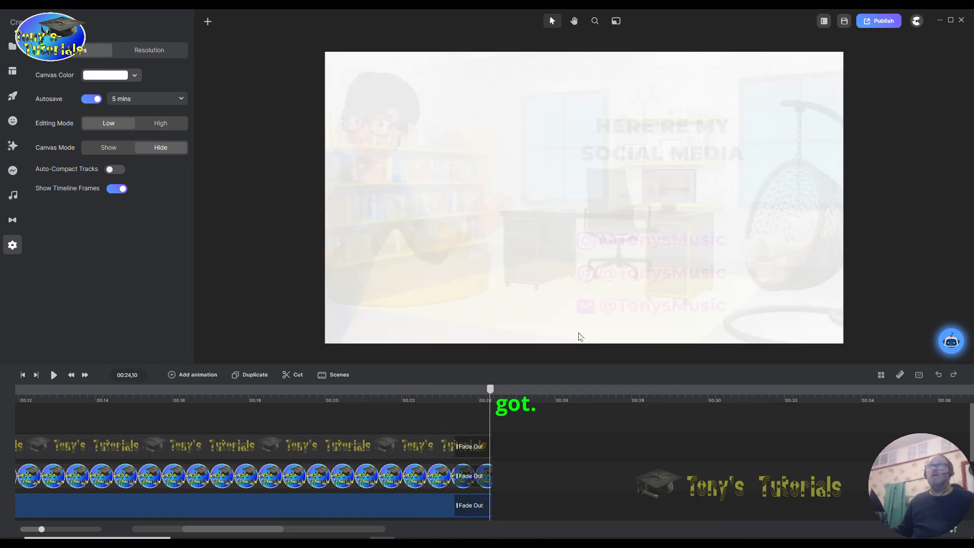
Save the project to the Desktop as Videographer.cspro
click(844, 22)
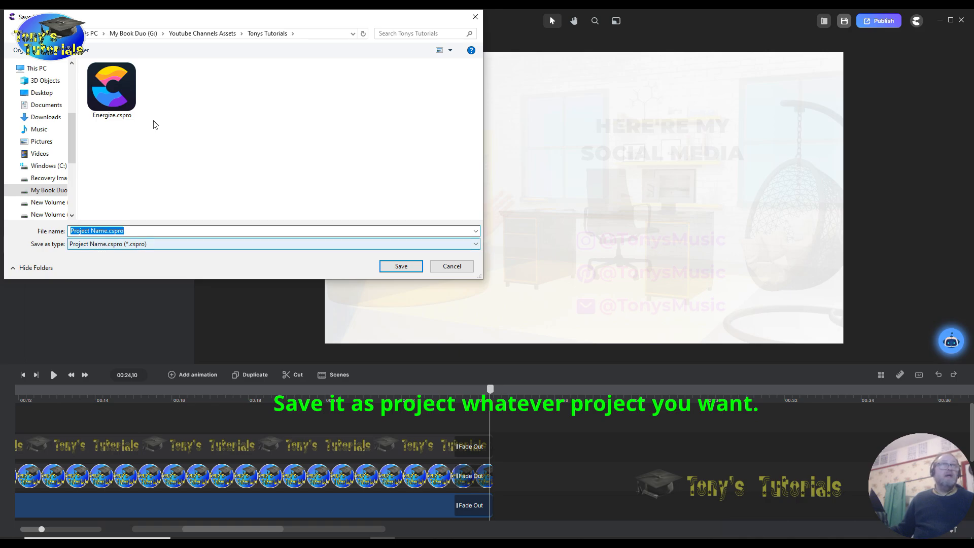
drag(108, 231, 70, 231)
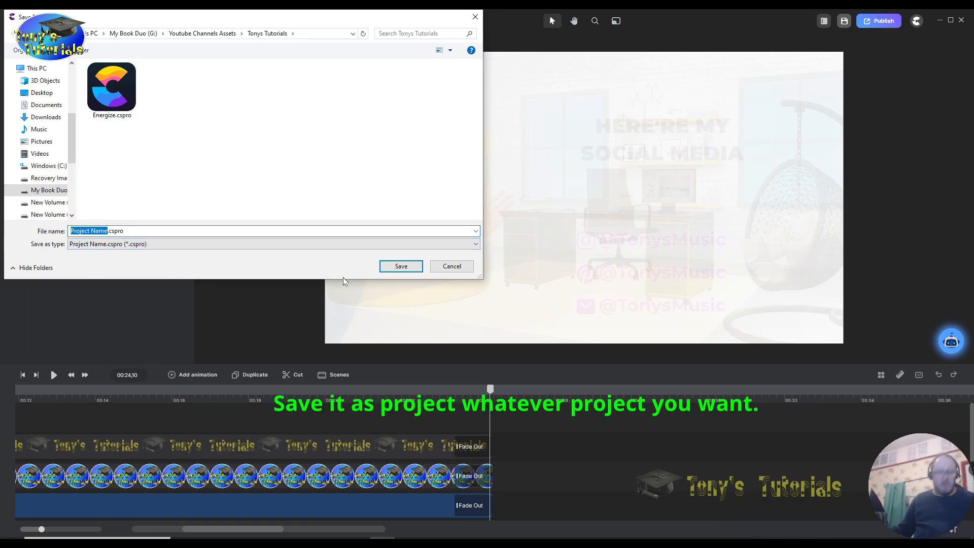
text(Videographer)
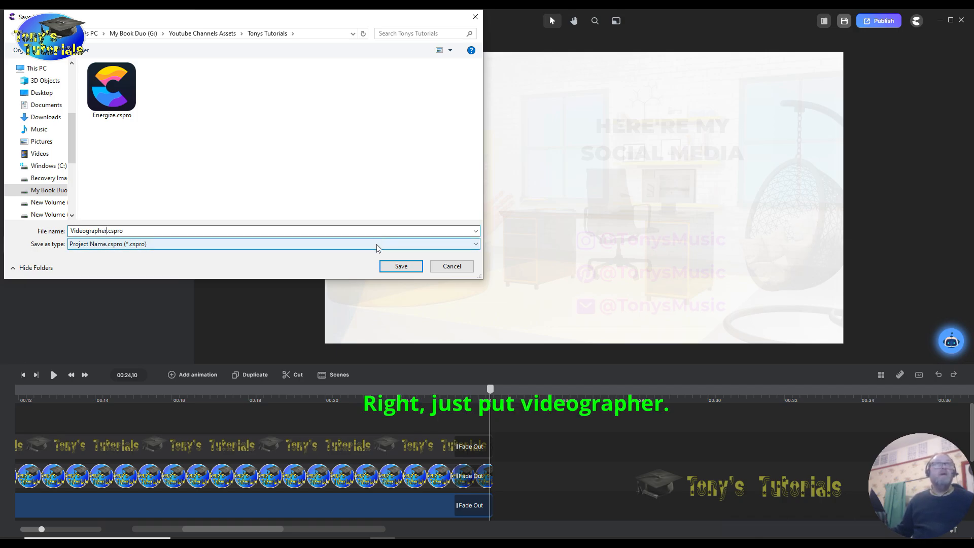
click(94, 34)
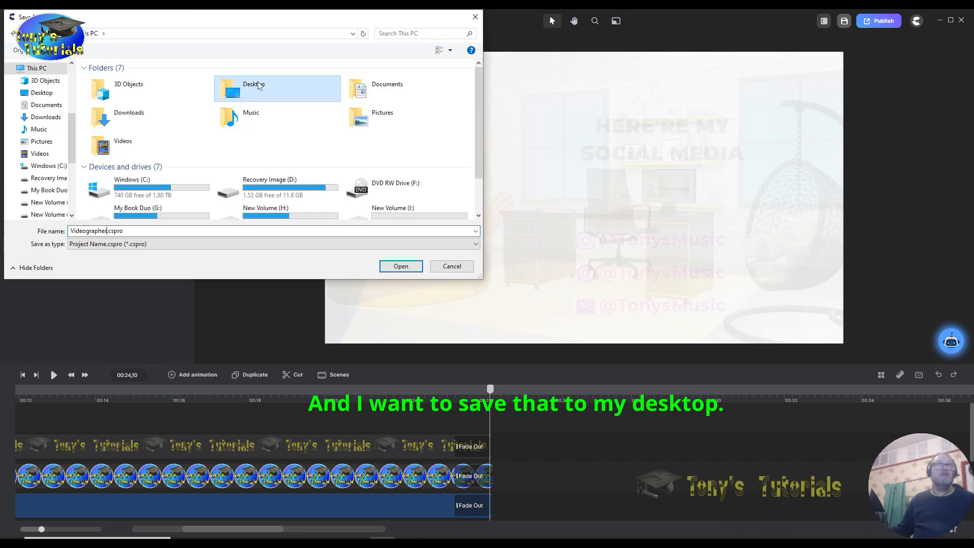
click(266, 85)
double_click(260, 90)
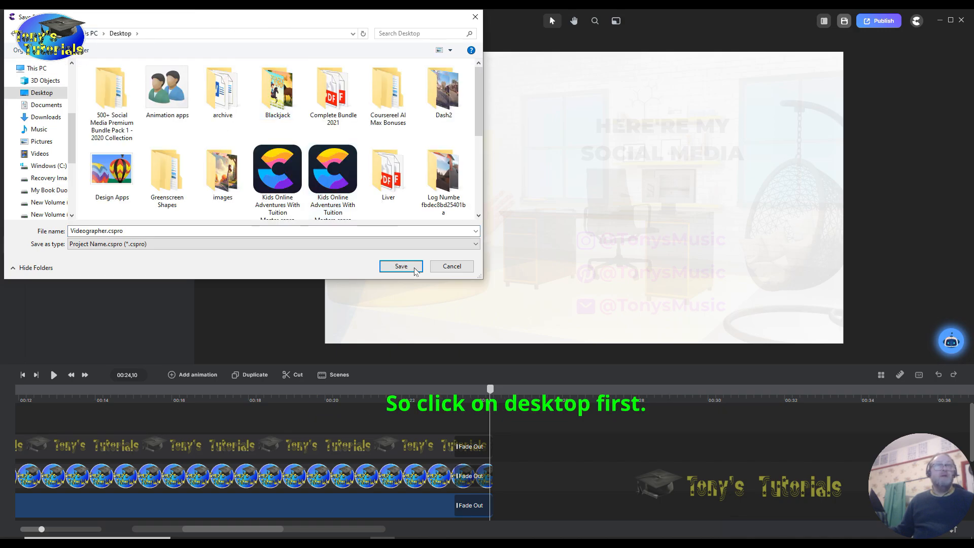
click(401, 267)
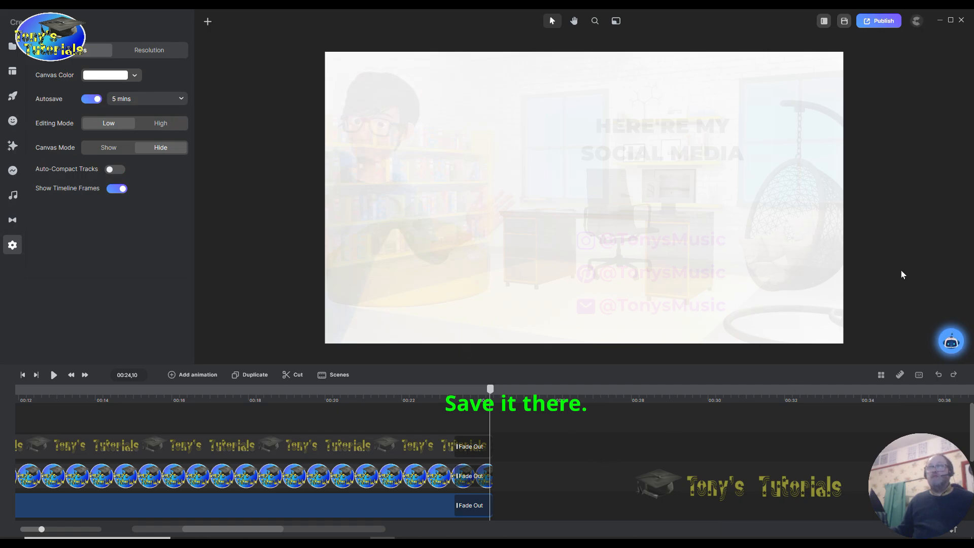
Publish the video as an MP4 at 1920 × 1080 with Standard quality, outputting it to the Desktop as videographer.mp4
click(886, 21)
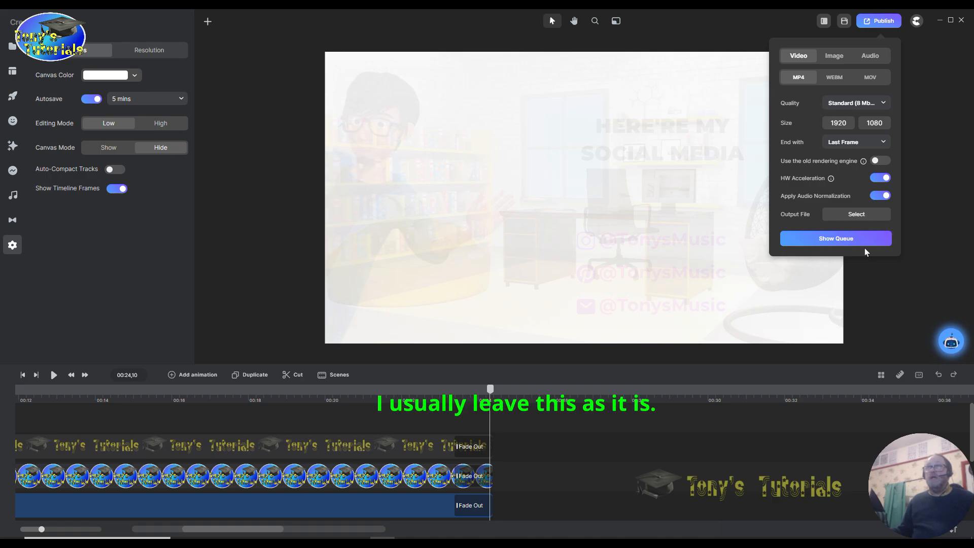
click(862, 215)
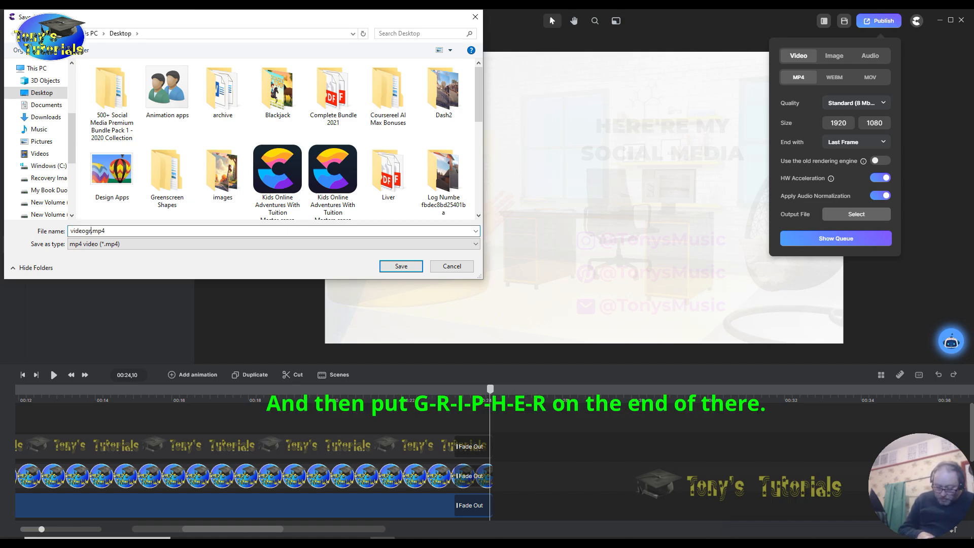
text(er)
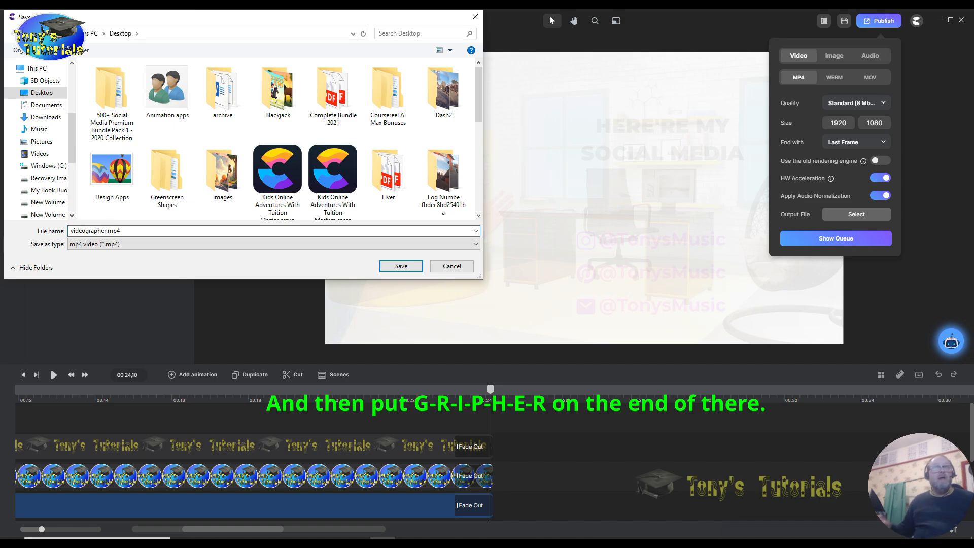
click(402, 266)
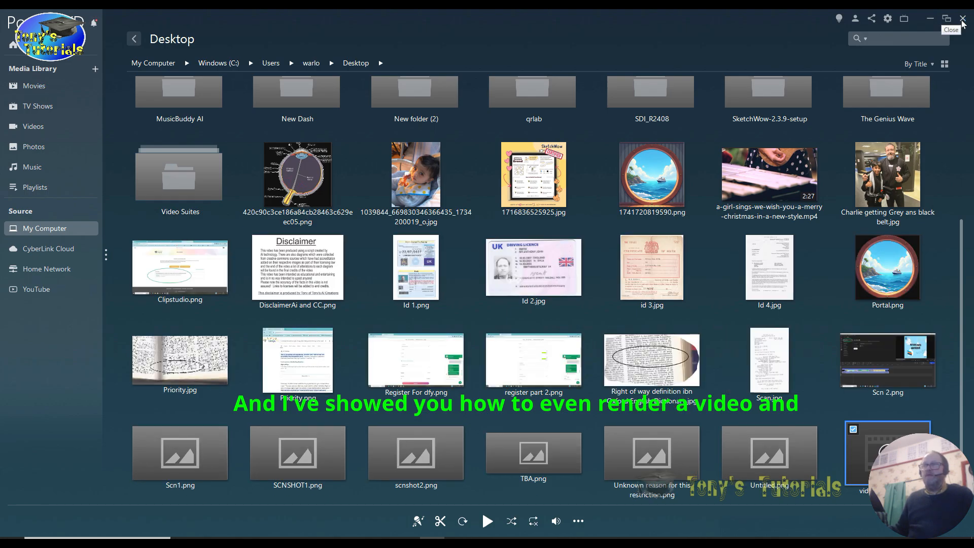
Close the media player, open the rendered video's folder from the render queue, and select videographer.mp4 there
click(963, 20)
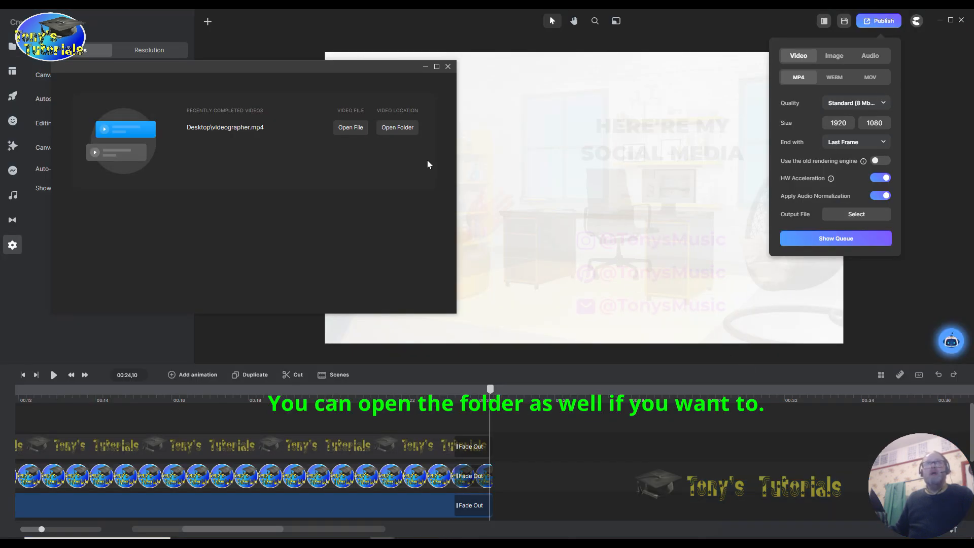
click(394, 128)
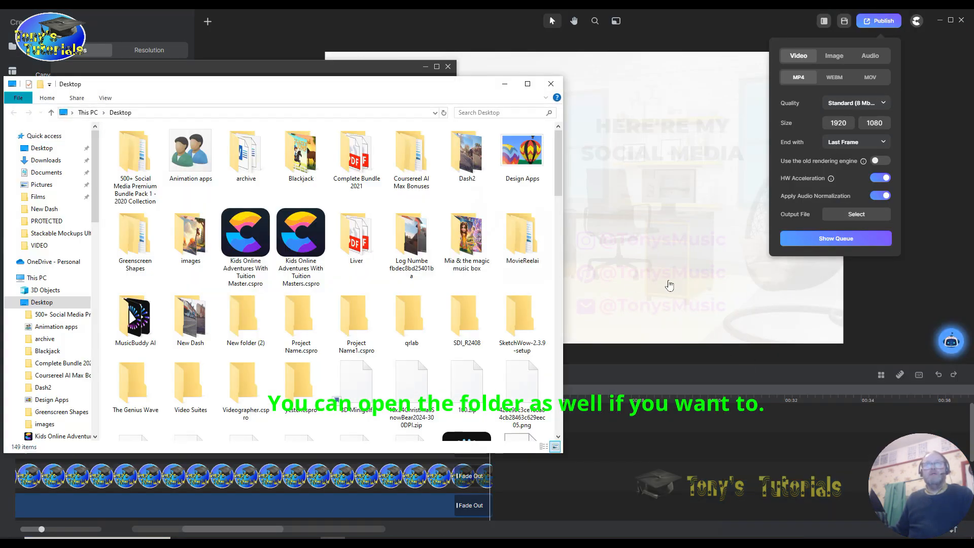
drag(557, 177, 623, 300)
drag(558, 288, 566, 401)
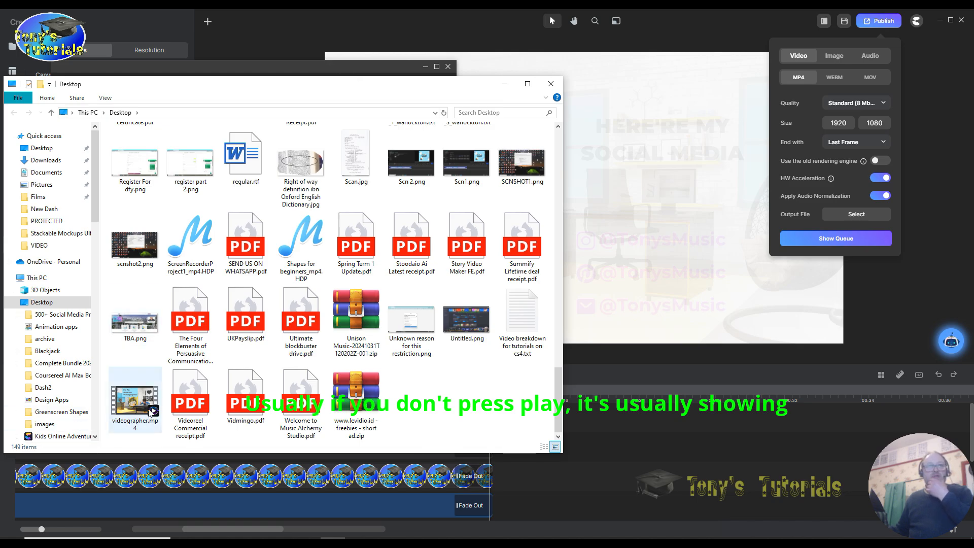
click(126, 403)
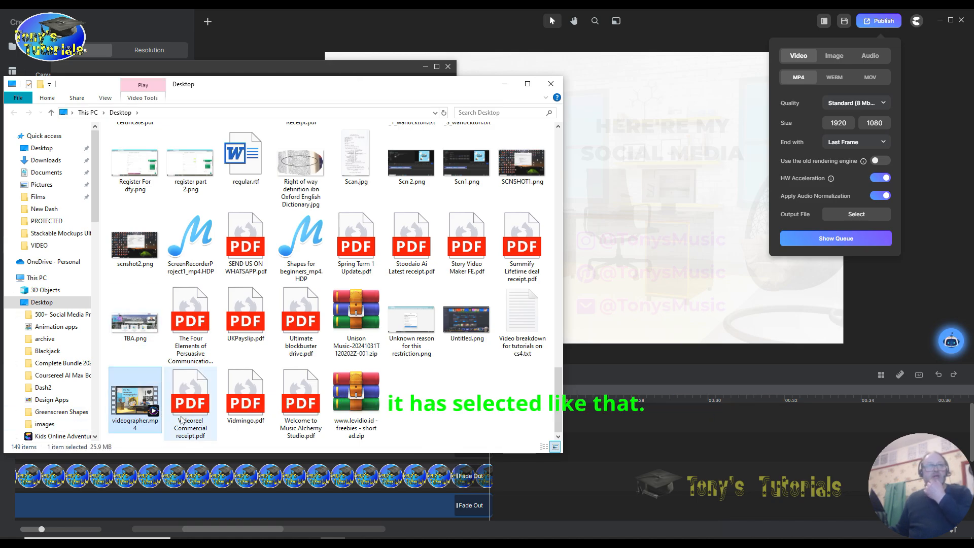